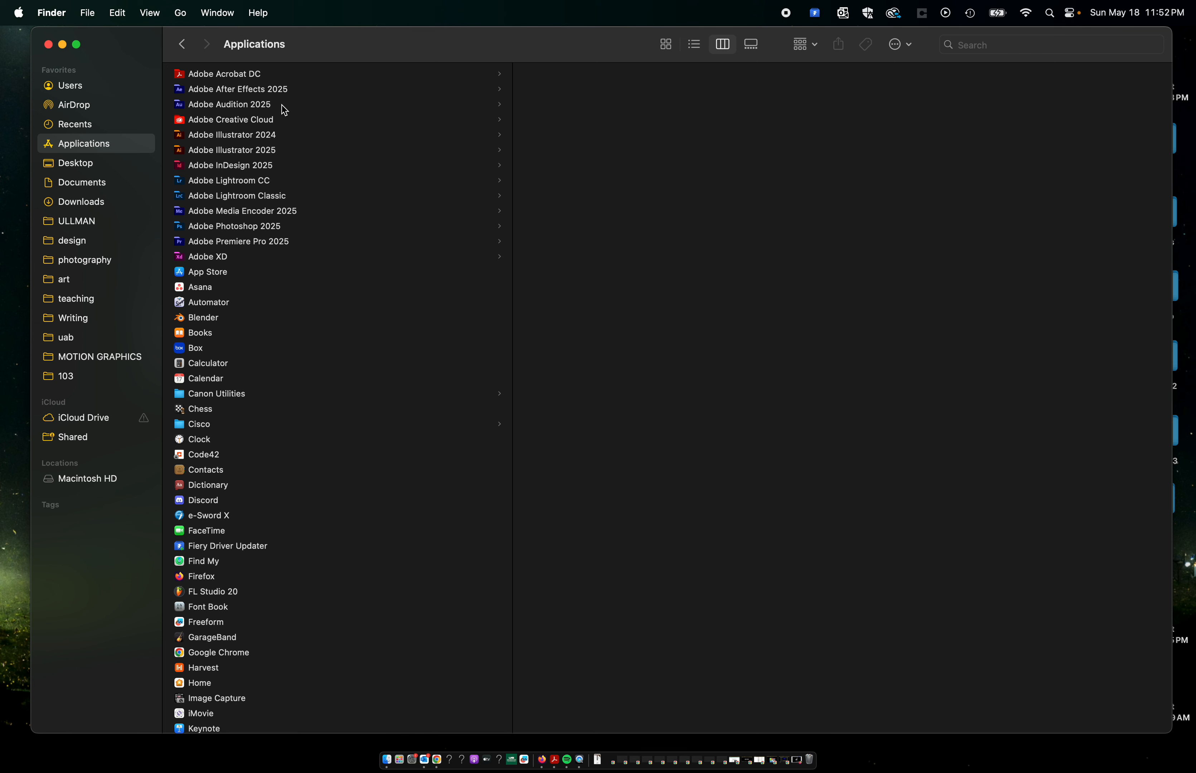
Launch Adobe After Effects 2025 from the Applications folder and start a new project.
click(253, 93)
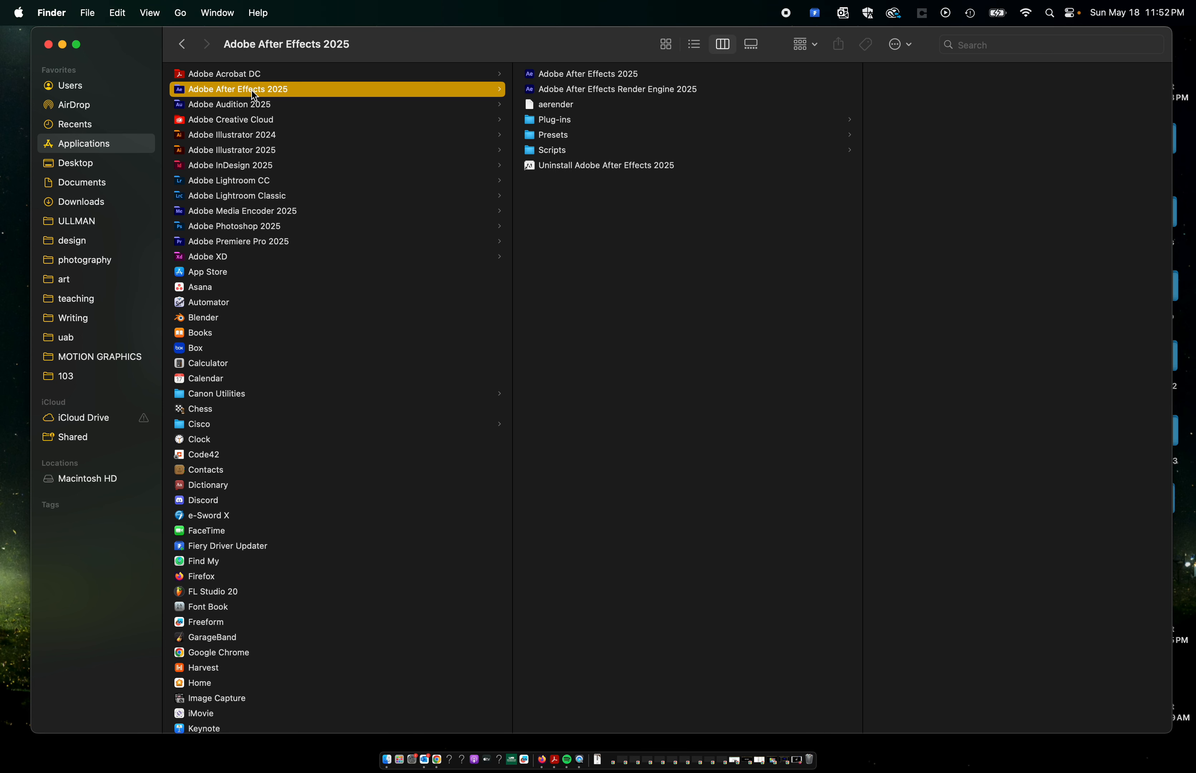
double_click(610, 76)
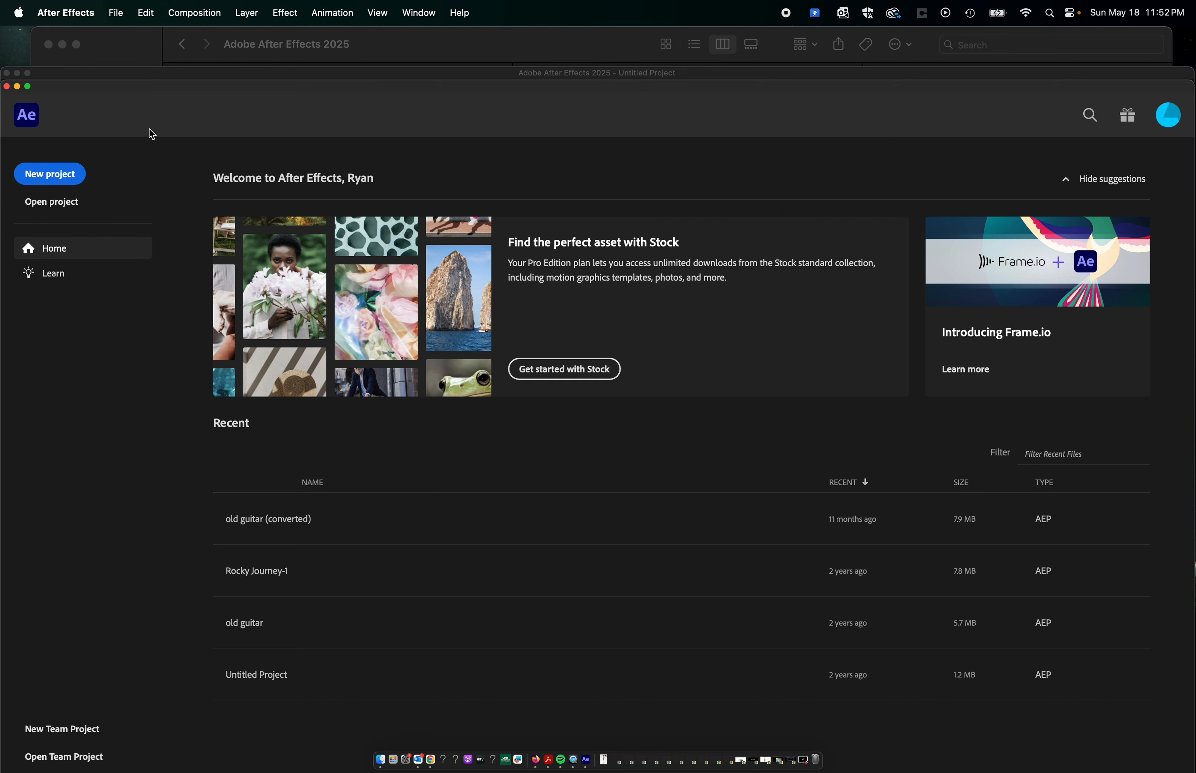
click(53, 176)
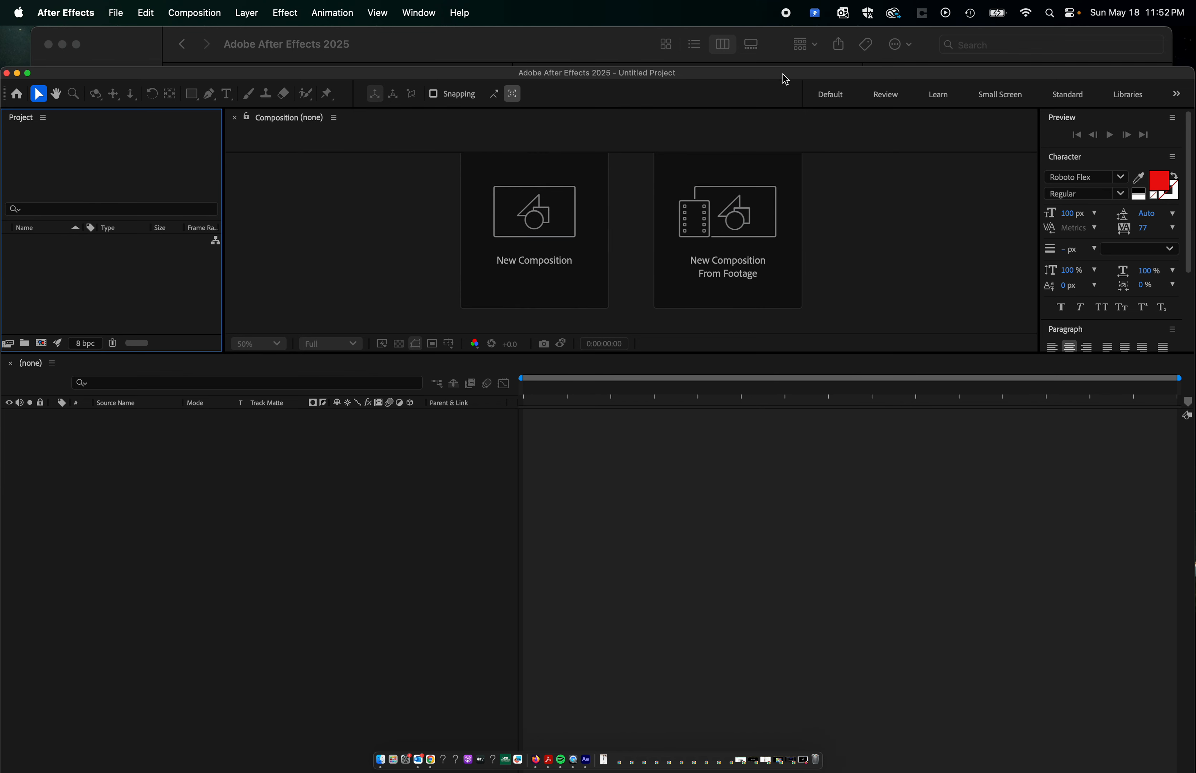
Arrange the project window in the Text workspace with a taller composition viewer and a shorter timeline.
drag(782, 75, 789, 35)
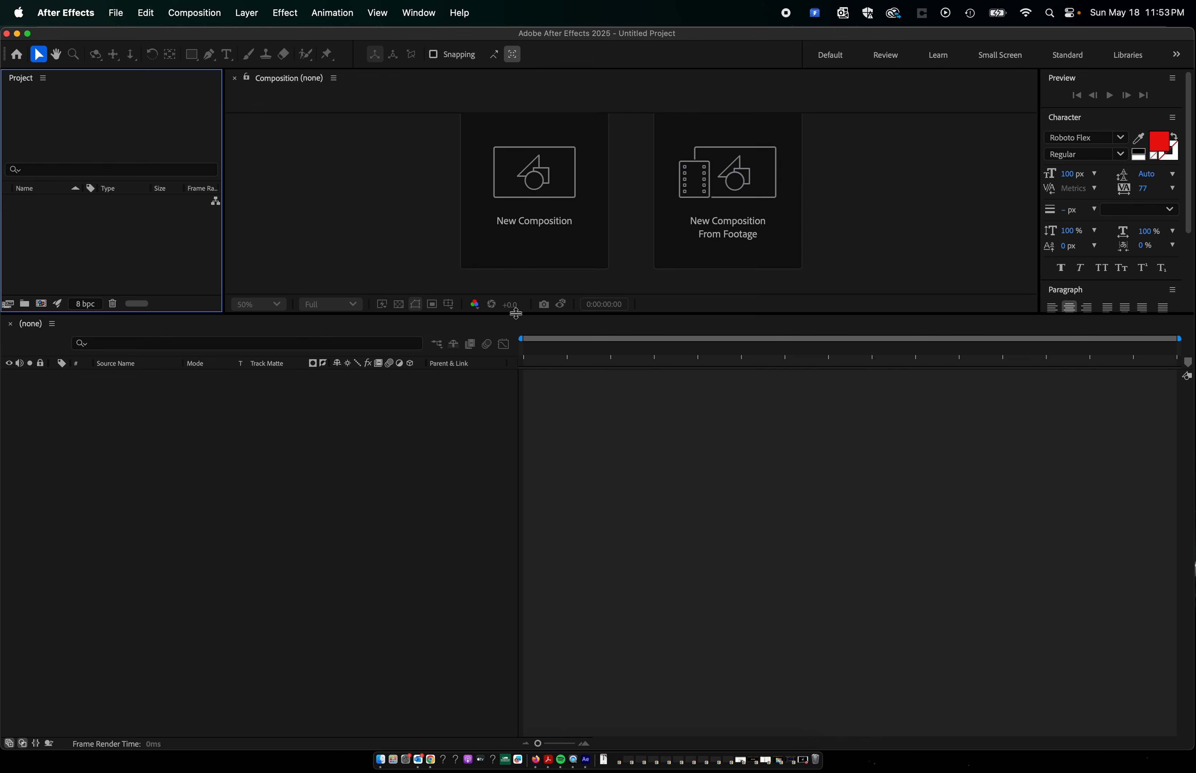
drag(545, 313, 603, 551)
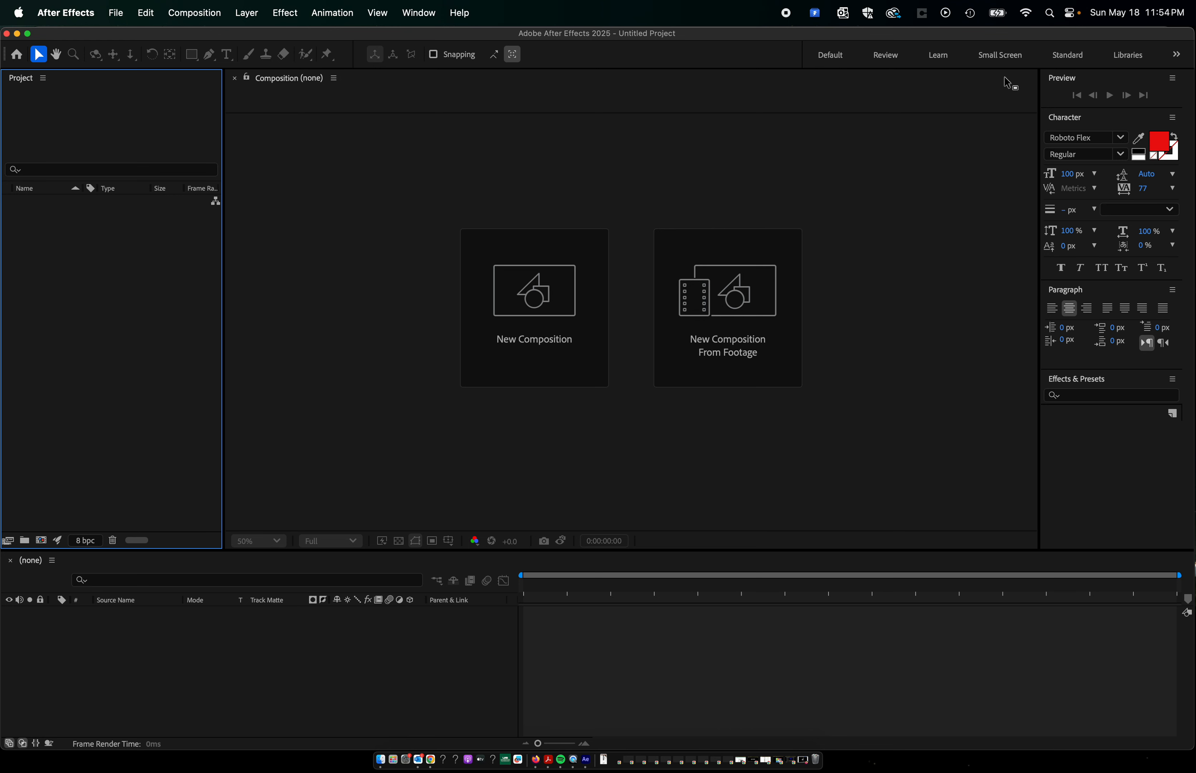
click(1179, 56)
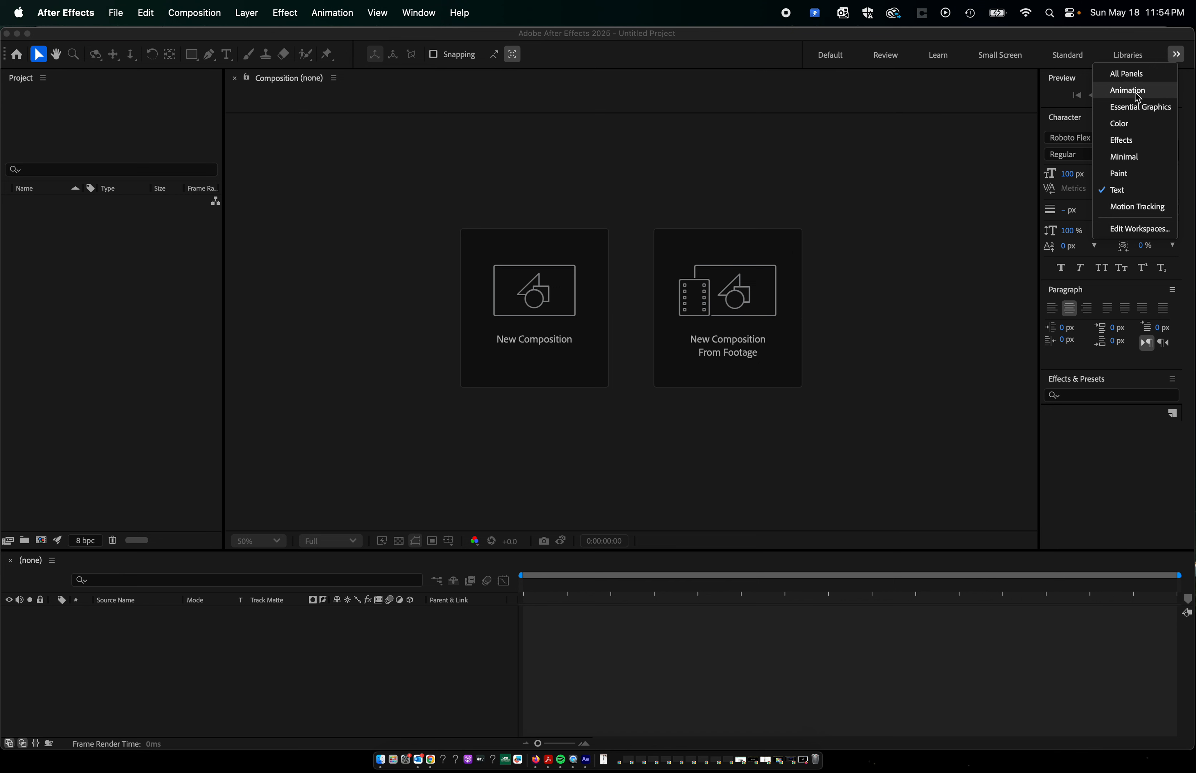
click(1144, 192)
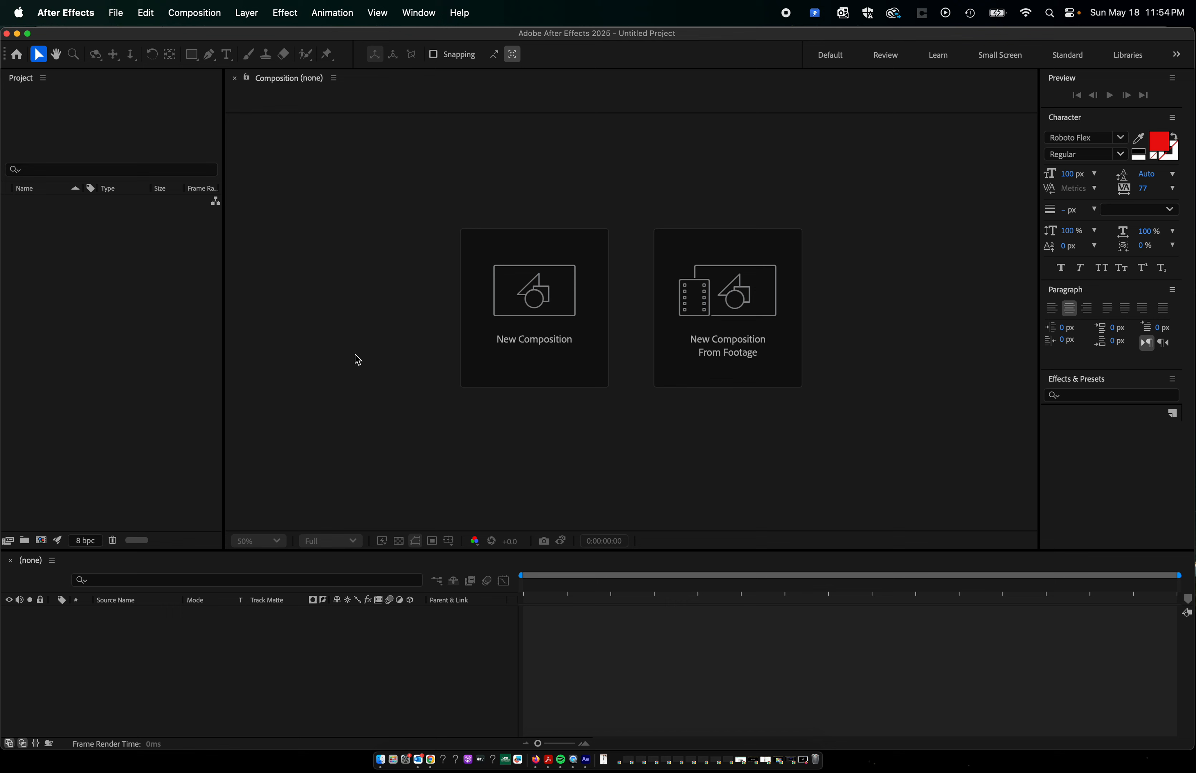
Start a new composition named "main comp" and set its duration to 0:00:30:00.
click(542, 316)
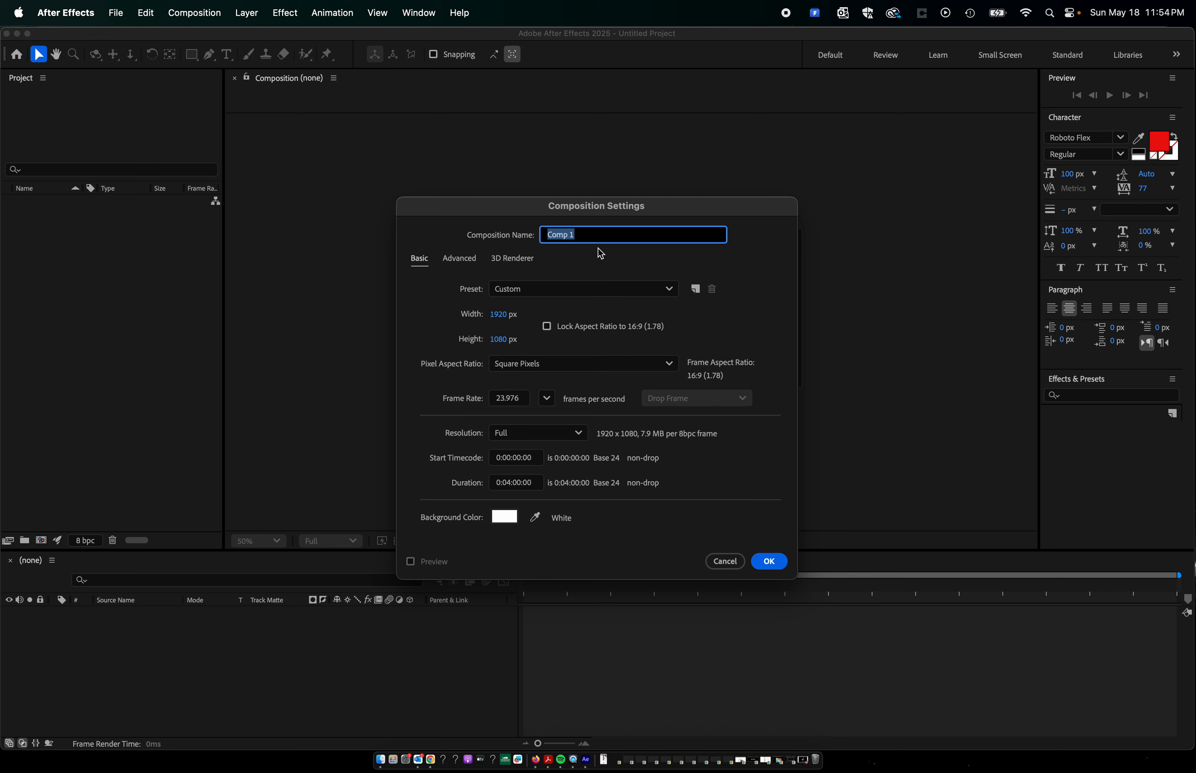
text(main comp)
click(548, 401)
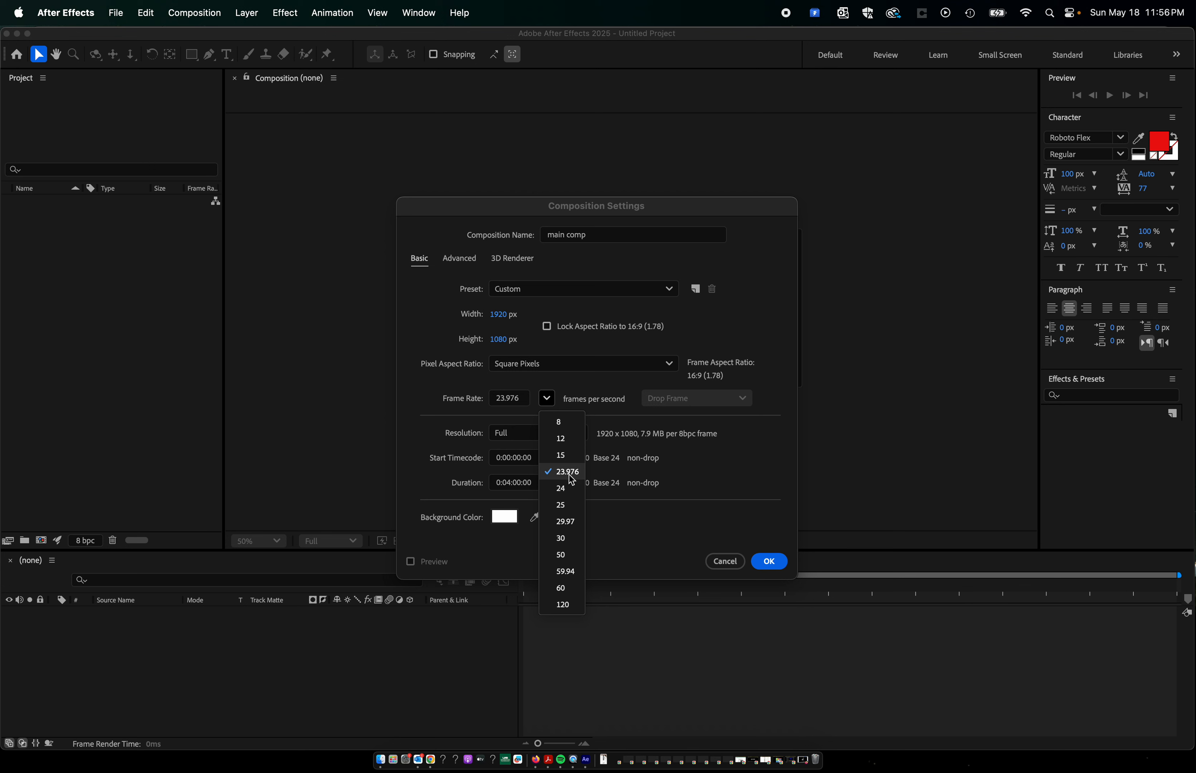
click(674, 460)
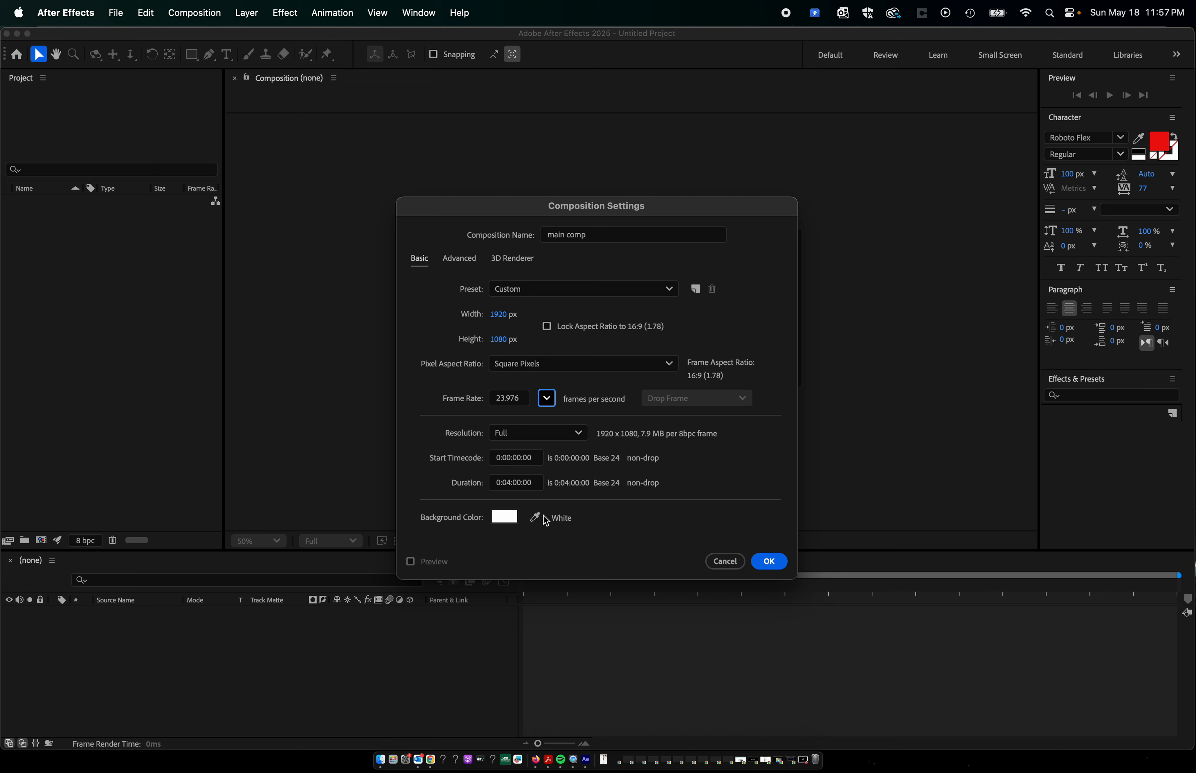
click(510, 484)
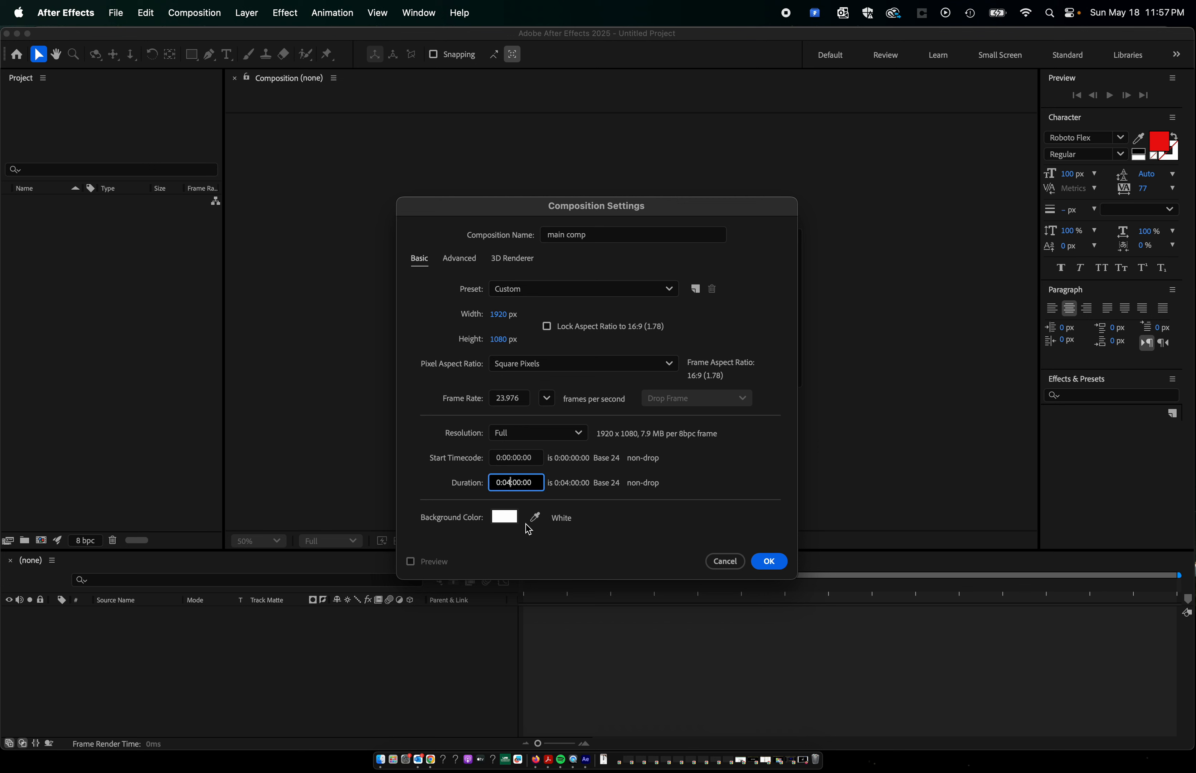
key(BackSpace)
text(0:)
Set the background color to black (000000) and create the composition.
click(501, 518)
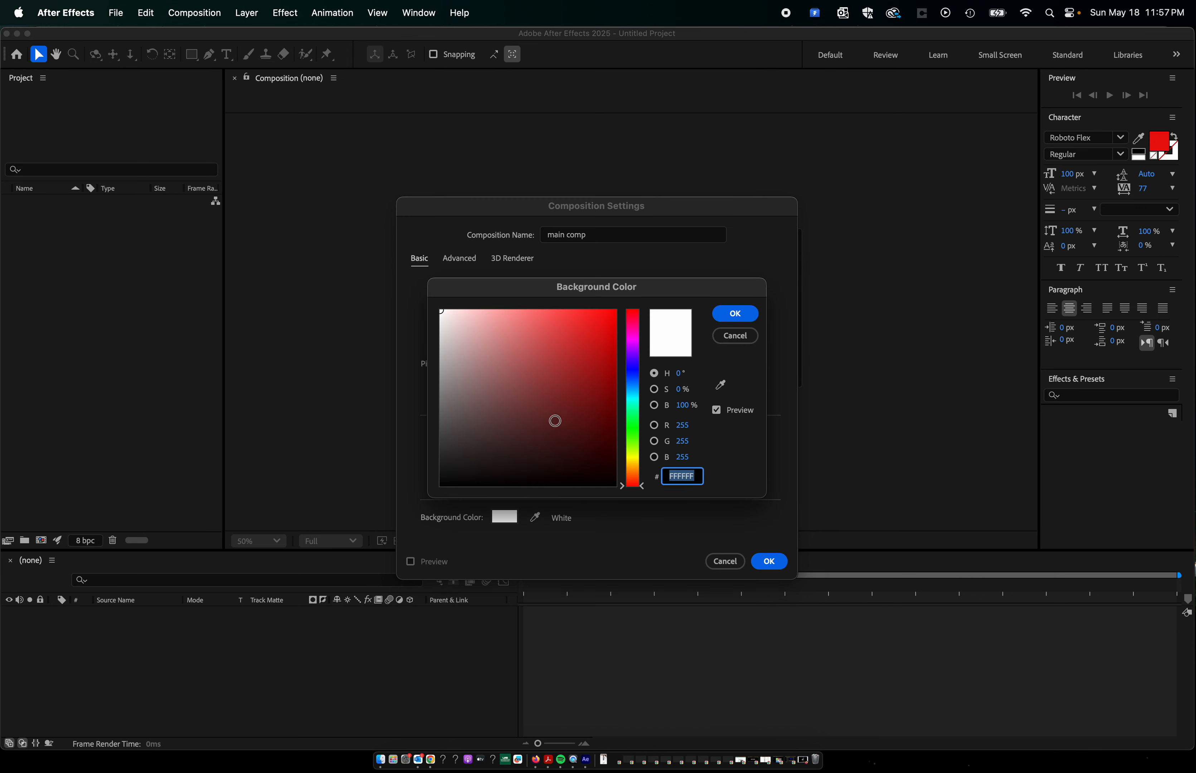
click(527, 369)
drag(526, 369, 417, 495)
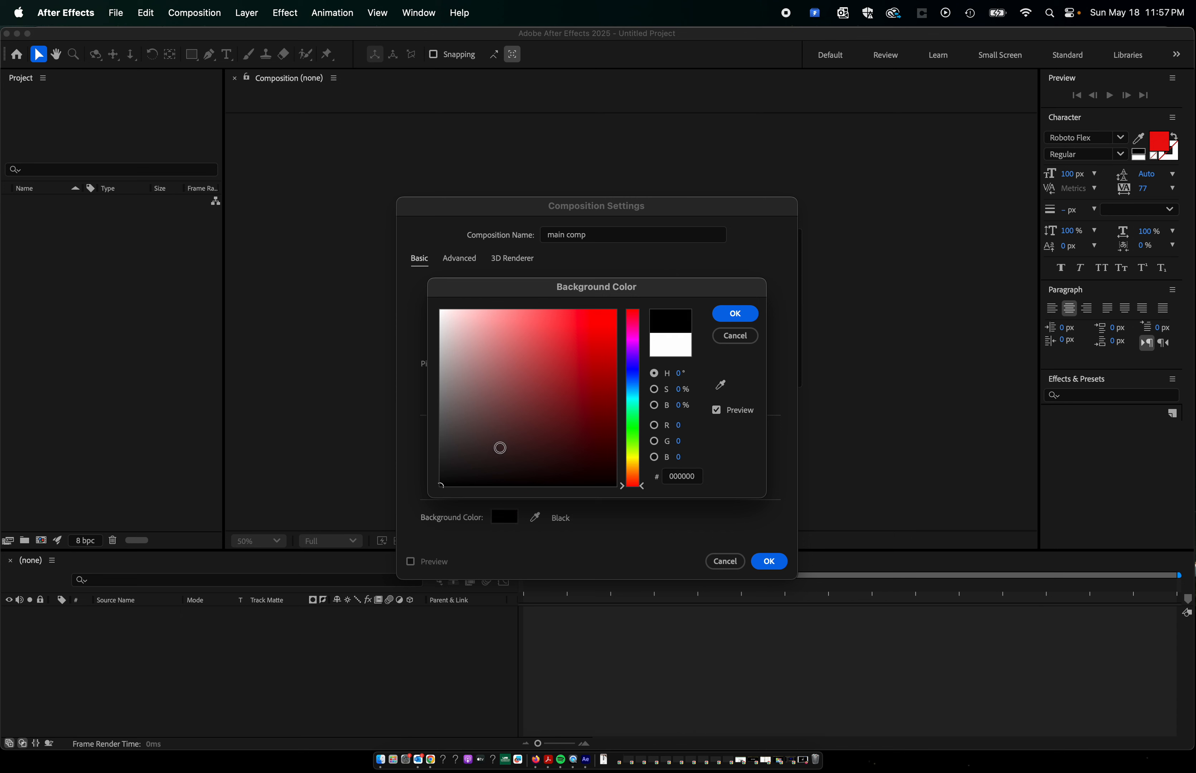
click(756, 318)
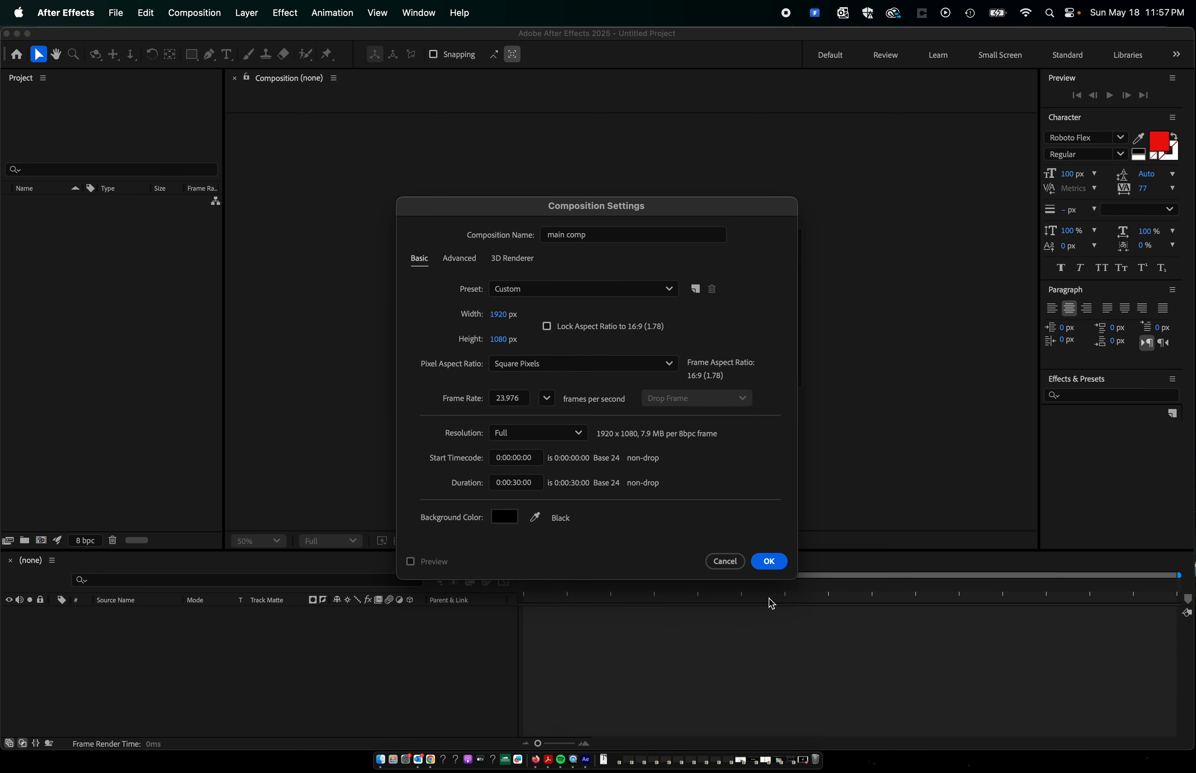
click(769, 562)
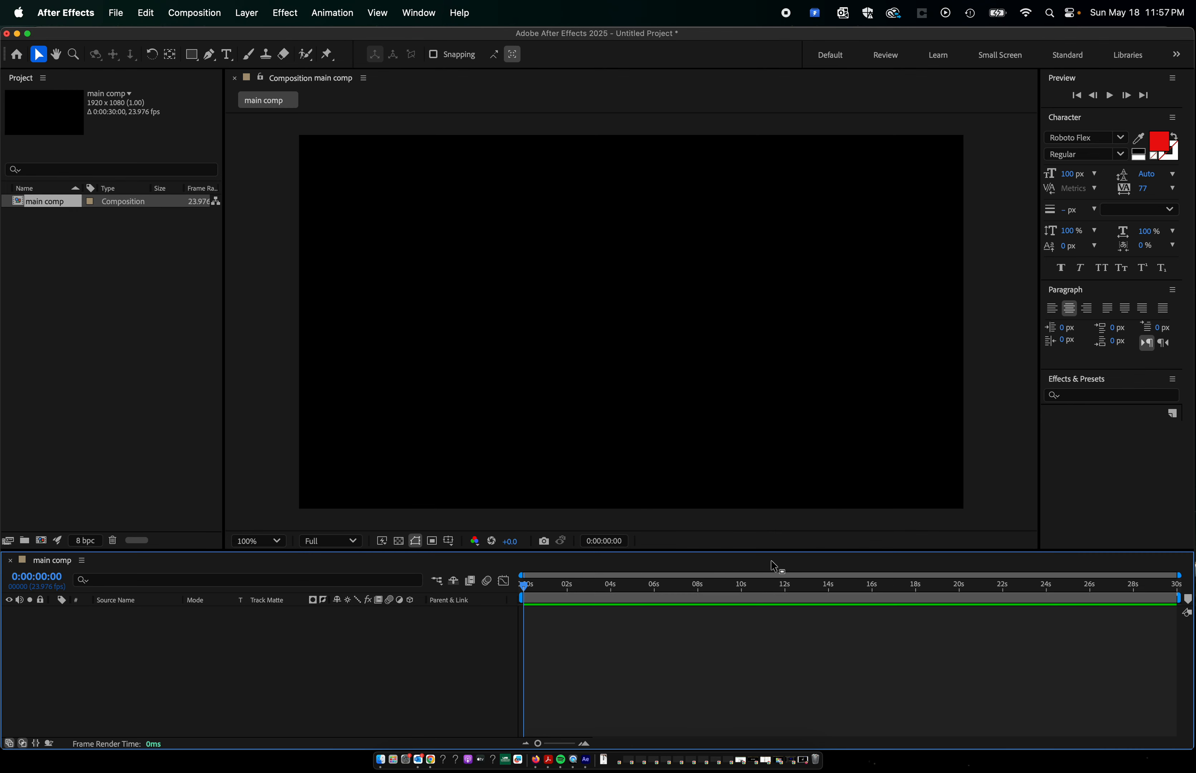
Change the background color of main comp to white (FFFFFF) in its composition settings.
scroll(508, 383, down, 5)
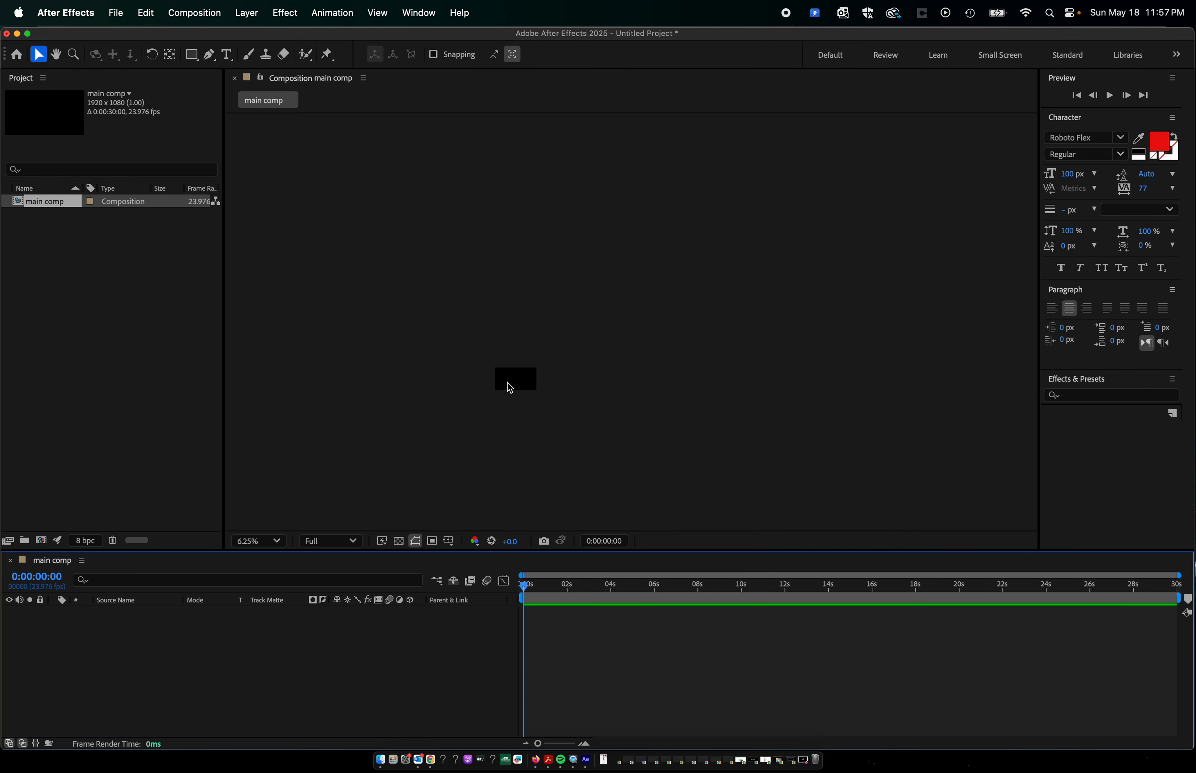
scroll(507, 383, up, 5)
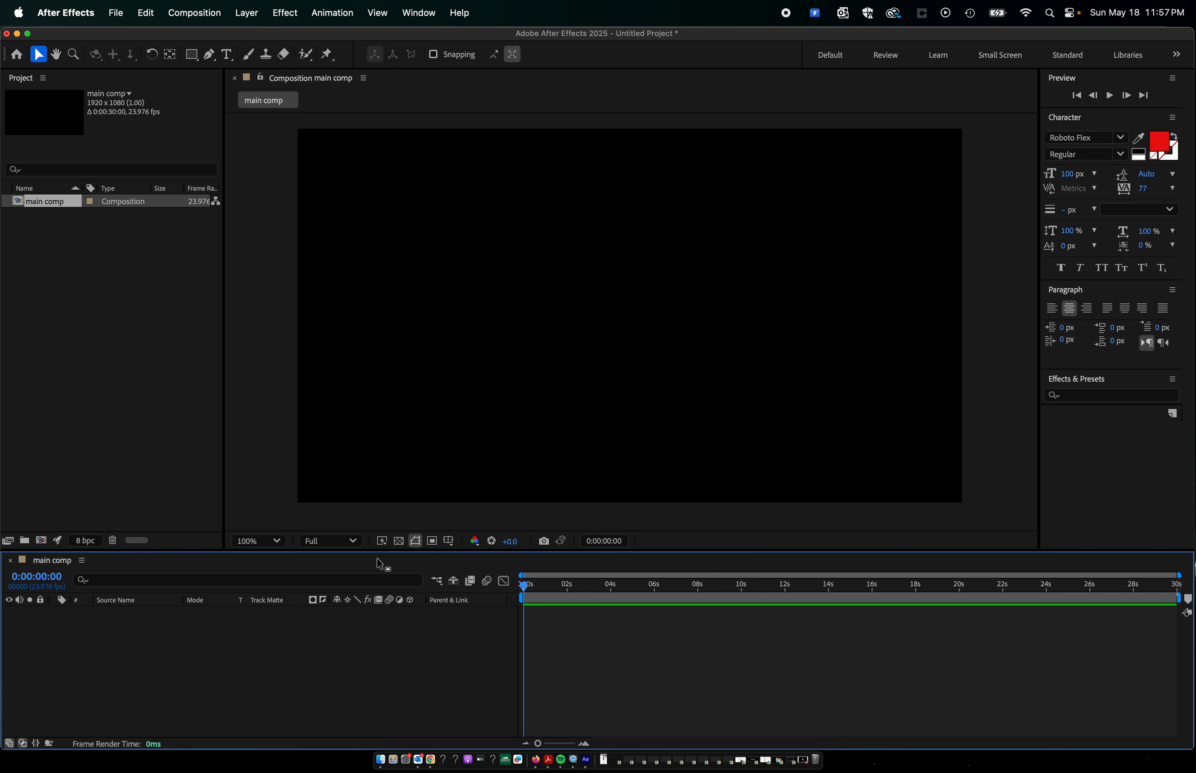
click(195, 14)
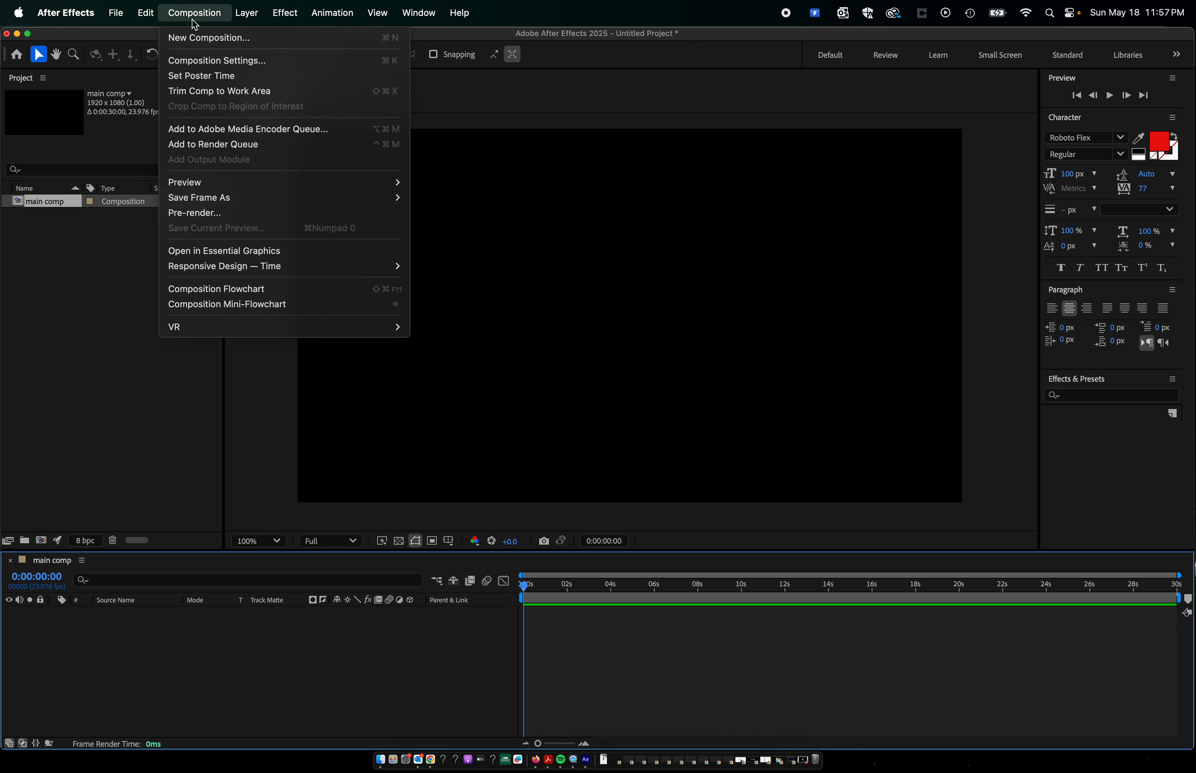
click(217, 61)
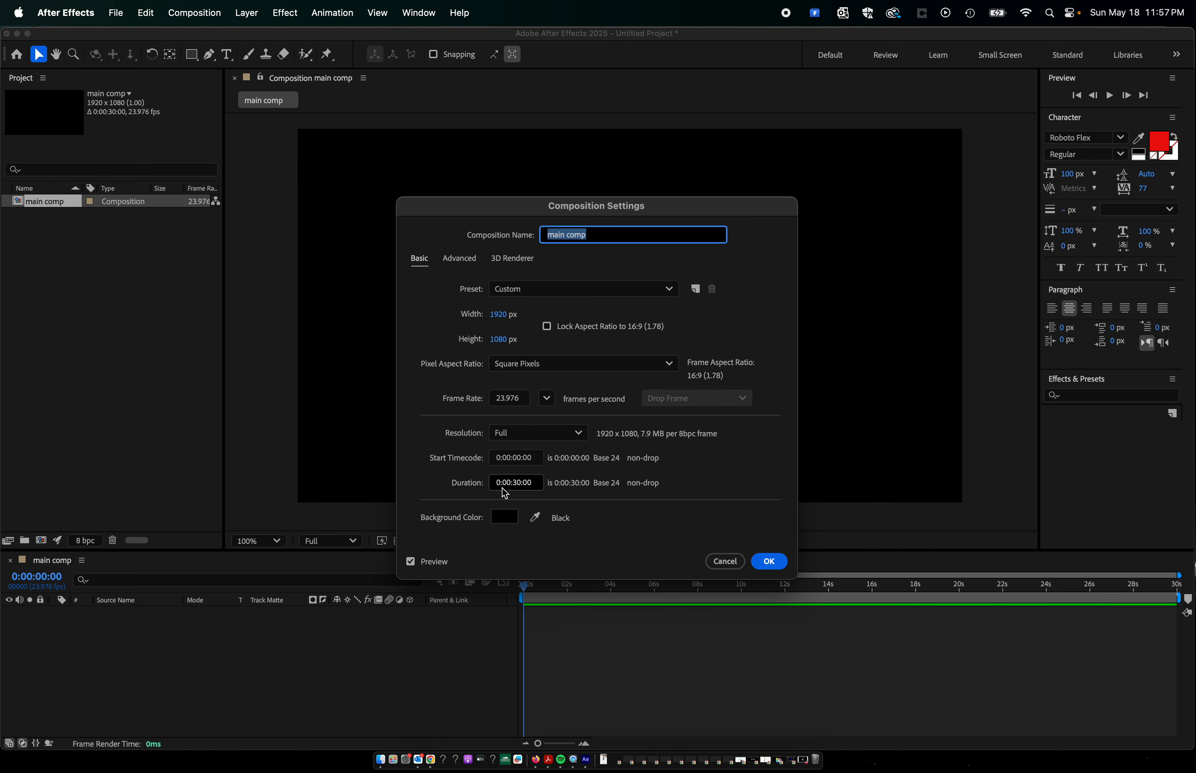
click(504, 517)
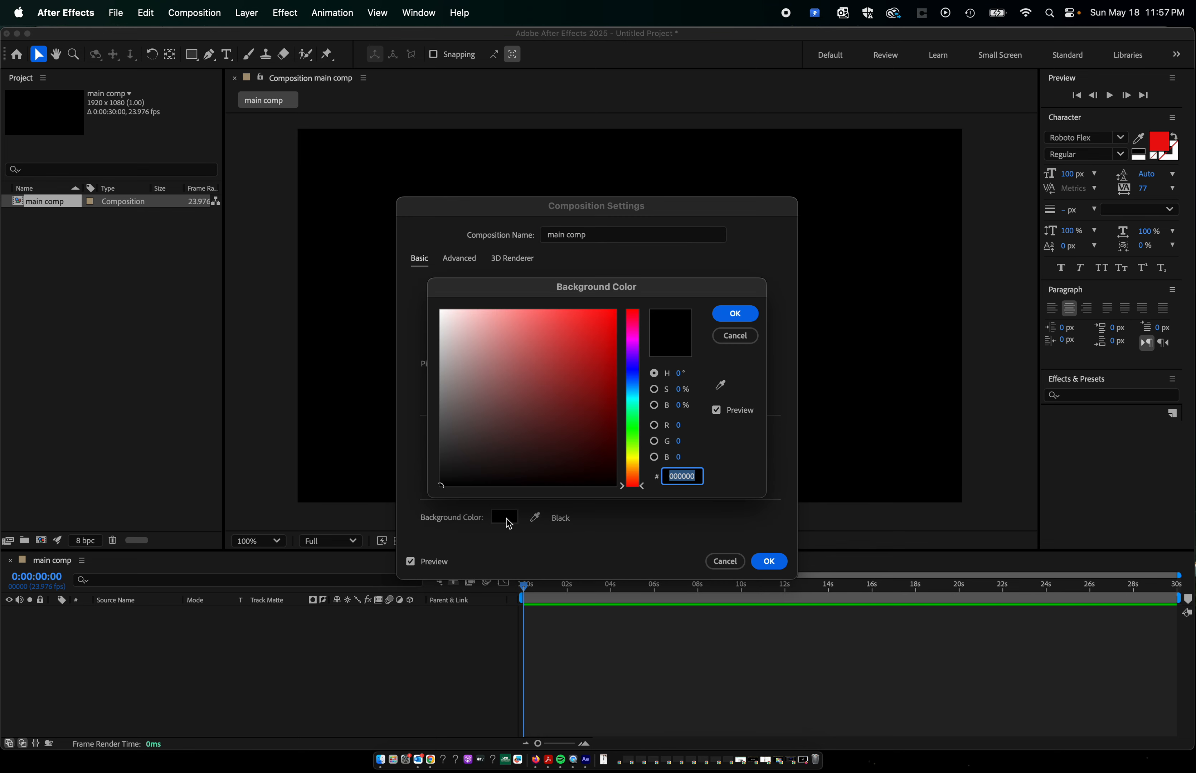
text(ffffff)
click(735, 313)
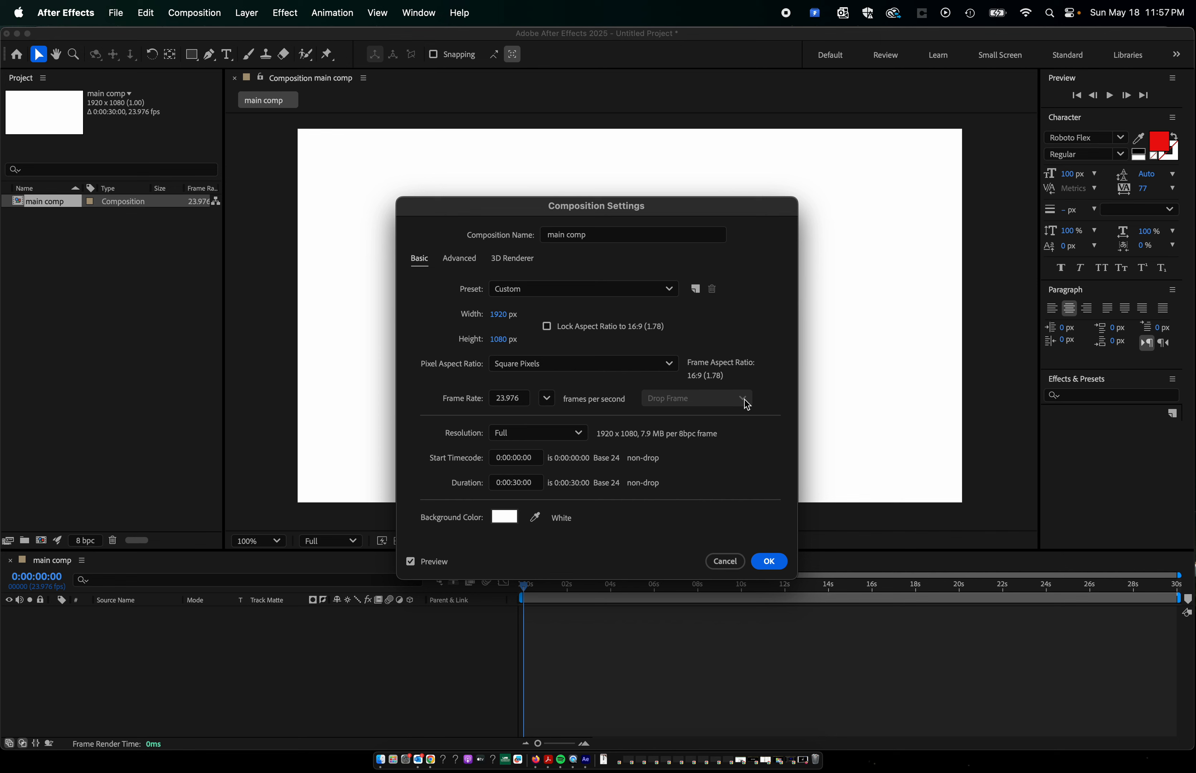
click(769, 561)
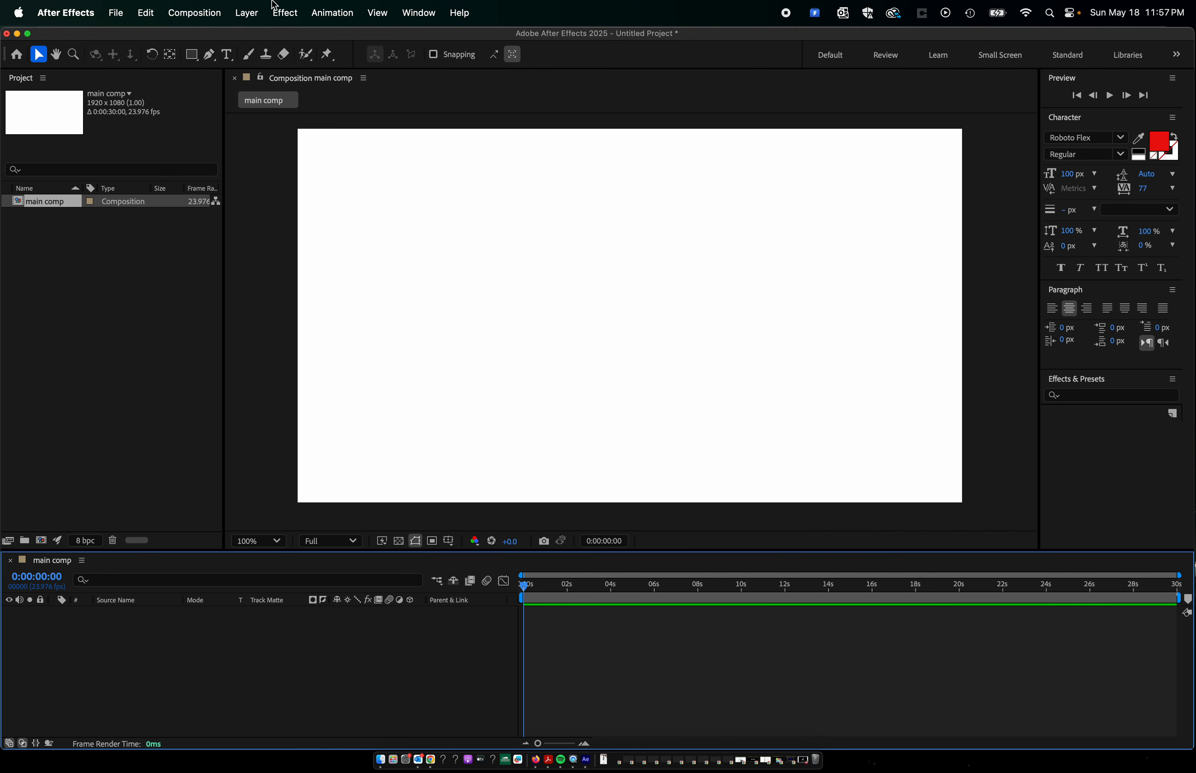
Set the width of main comp to 1080 px in its composition settings.
click(207, 12)
click(221, 60)
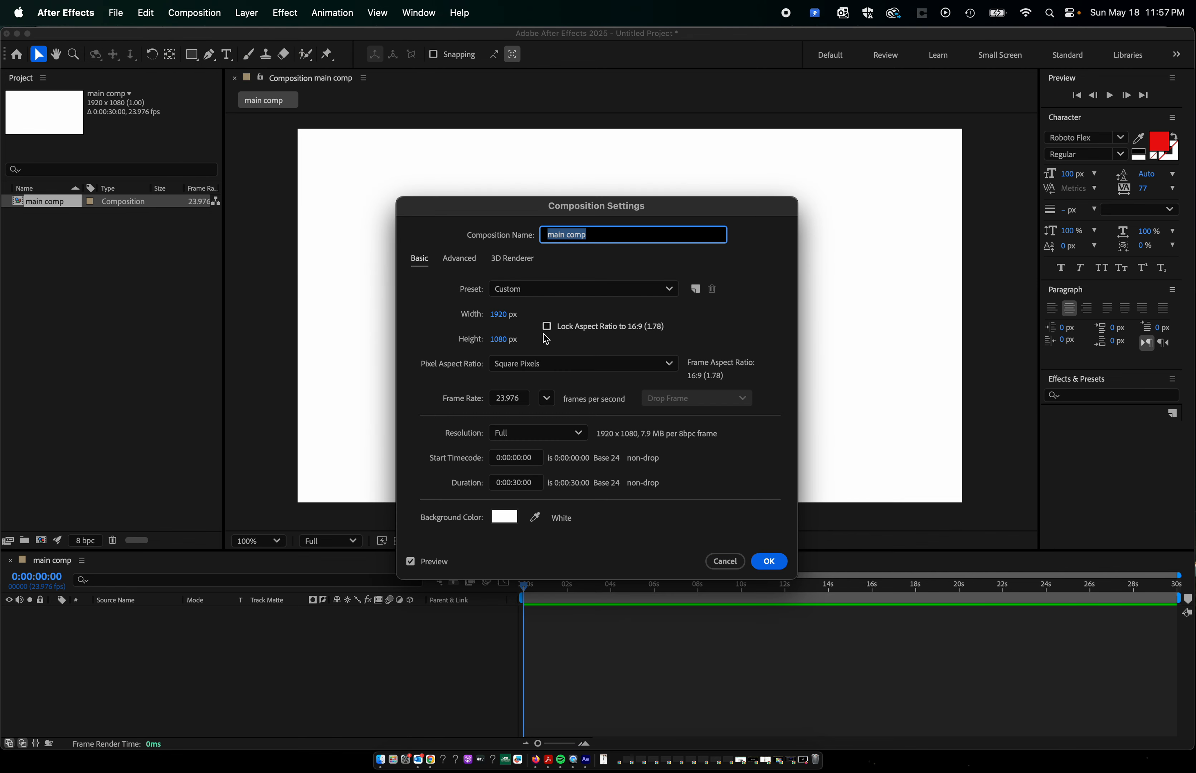
click(499, 321)
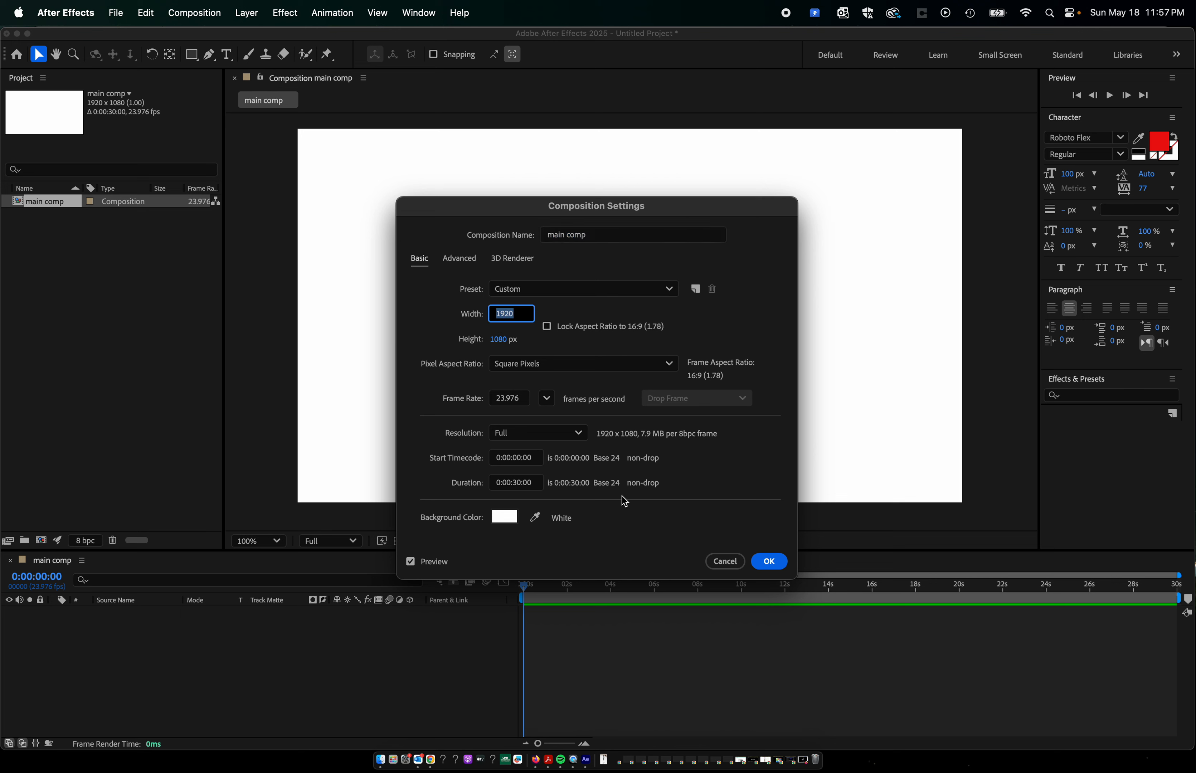
text(1080)
click(758, 322)
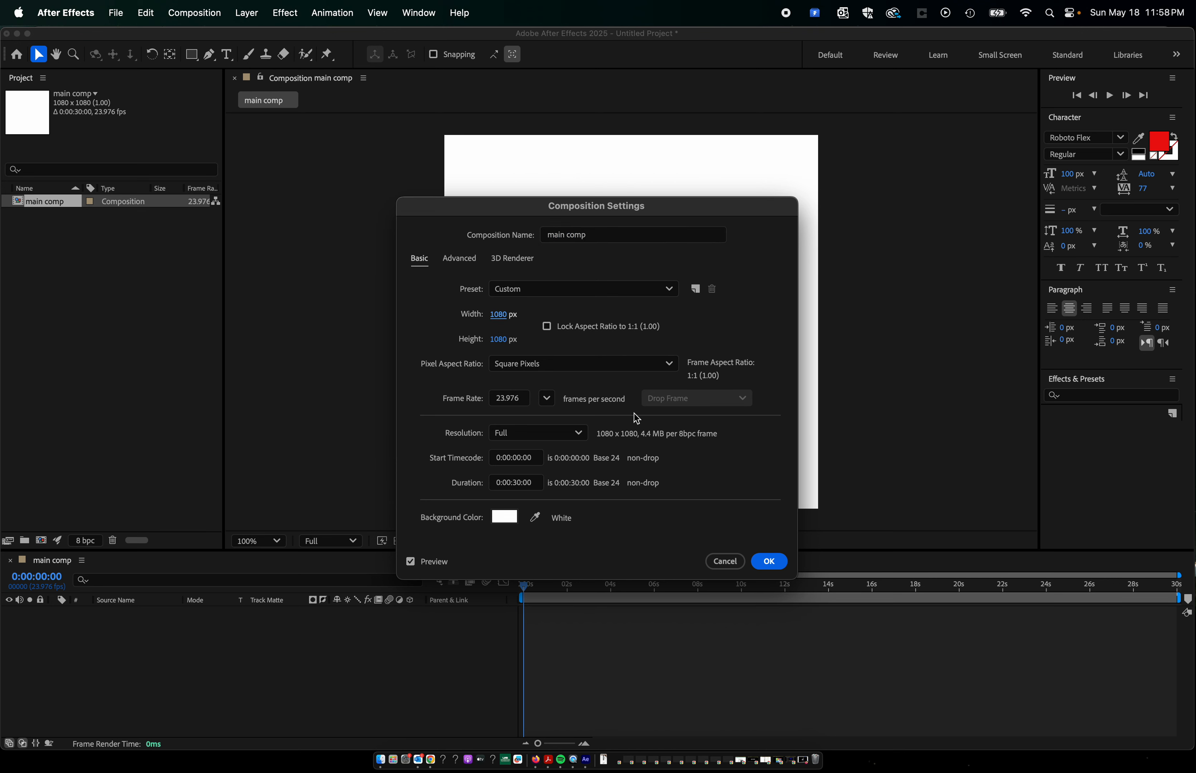
click(767, 561)
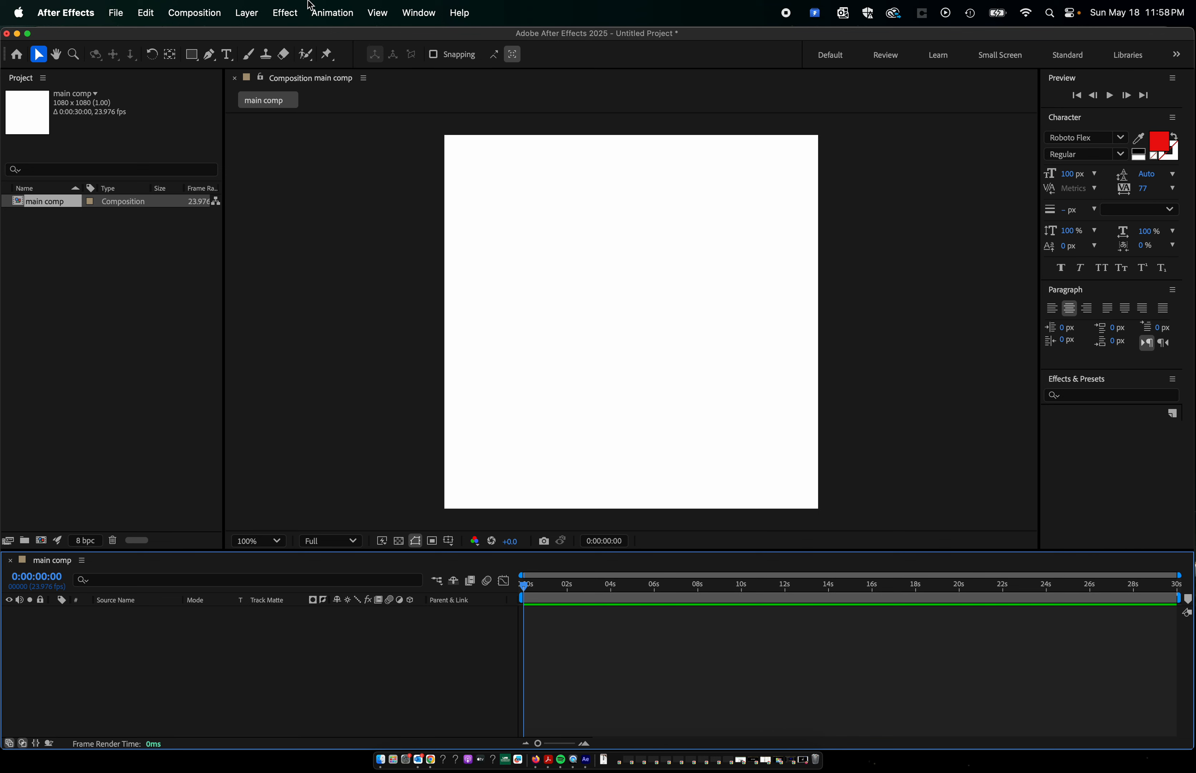
Activate the Rectangle tool, dismiss the floating properties window, and set the shape fill color to black (000000).
click(191, 54)
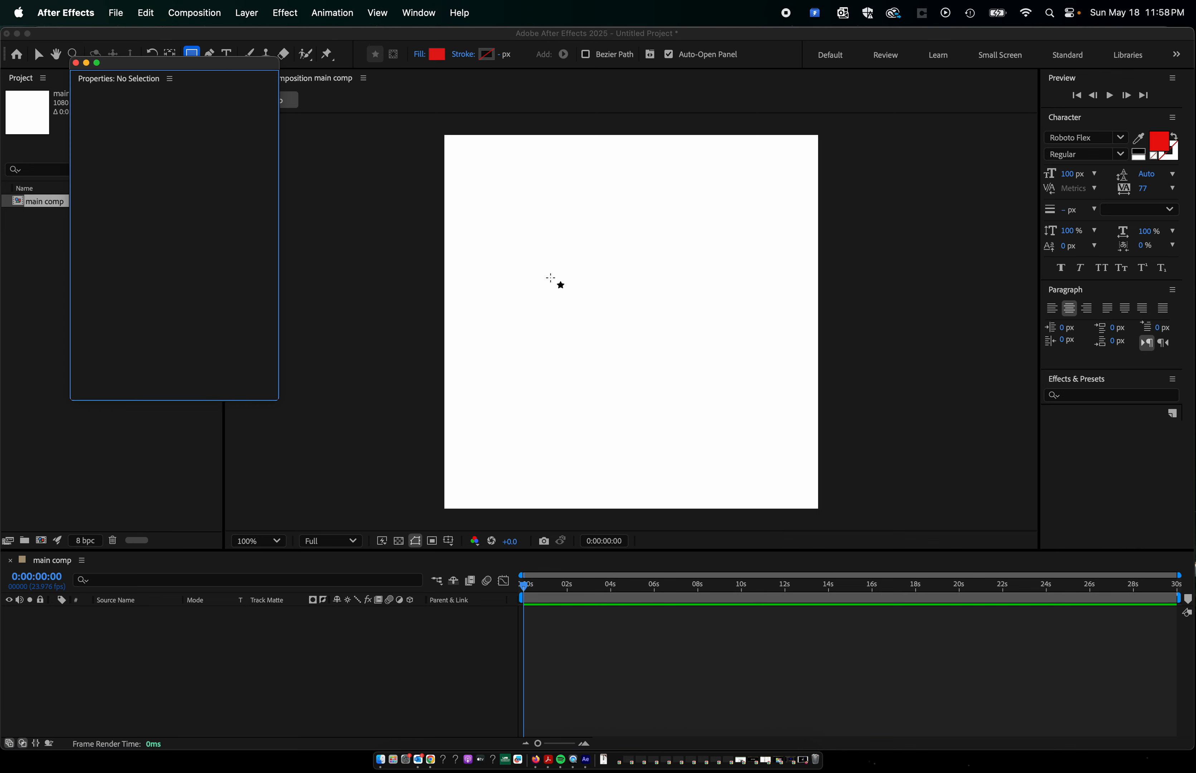
click(76, 63)
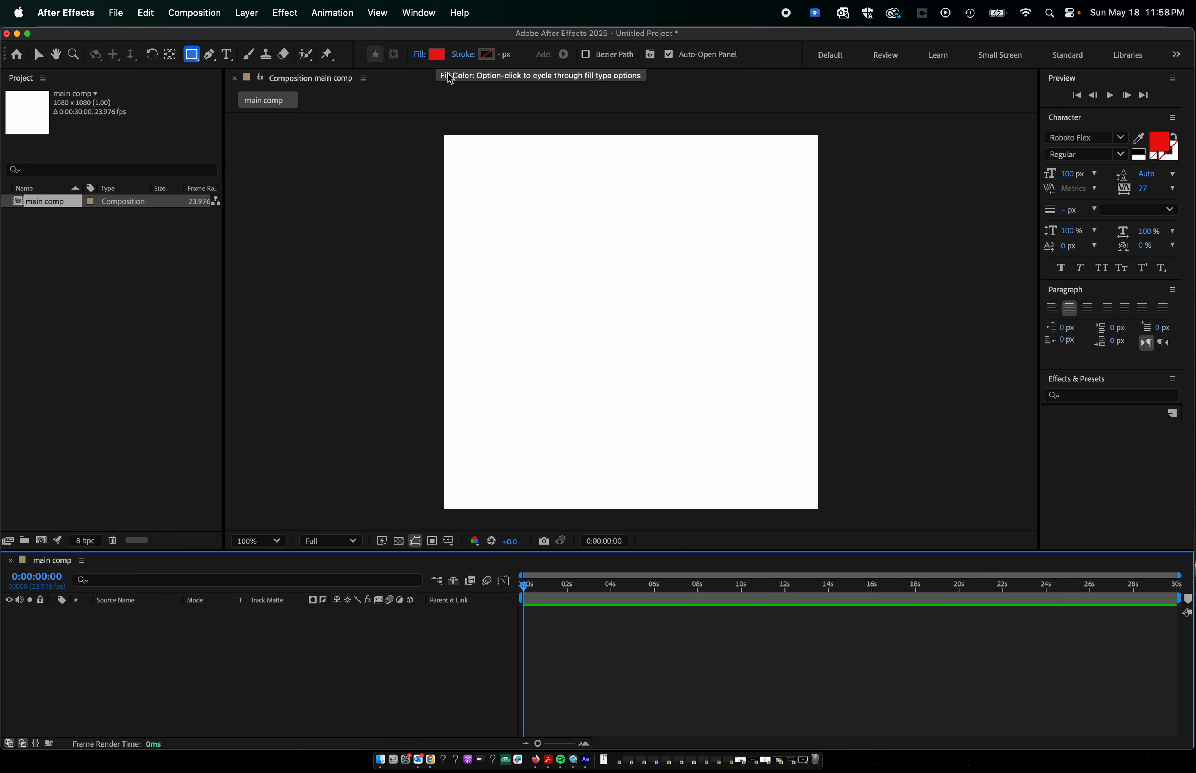
click(437, 55)
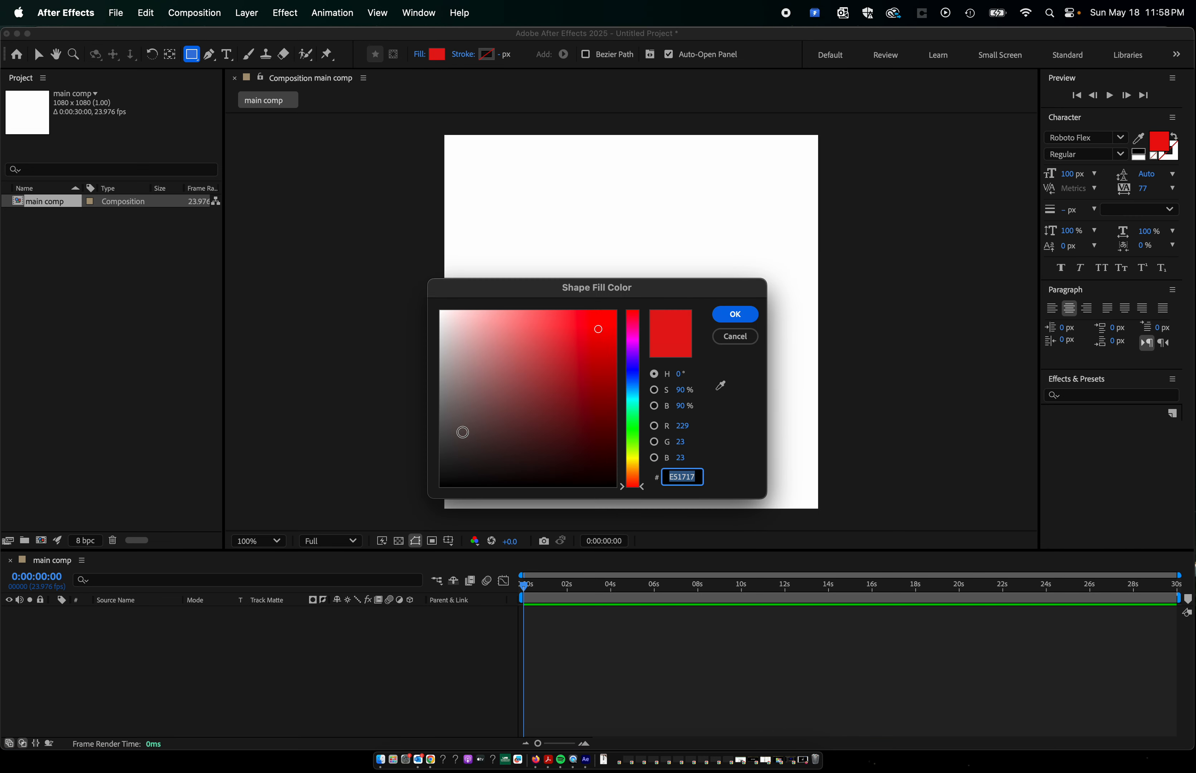
drag(462, 432, 439, 531)
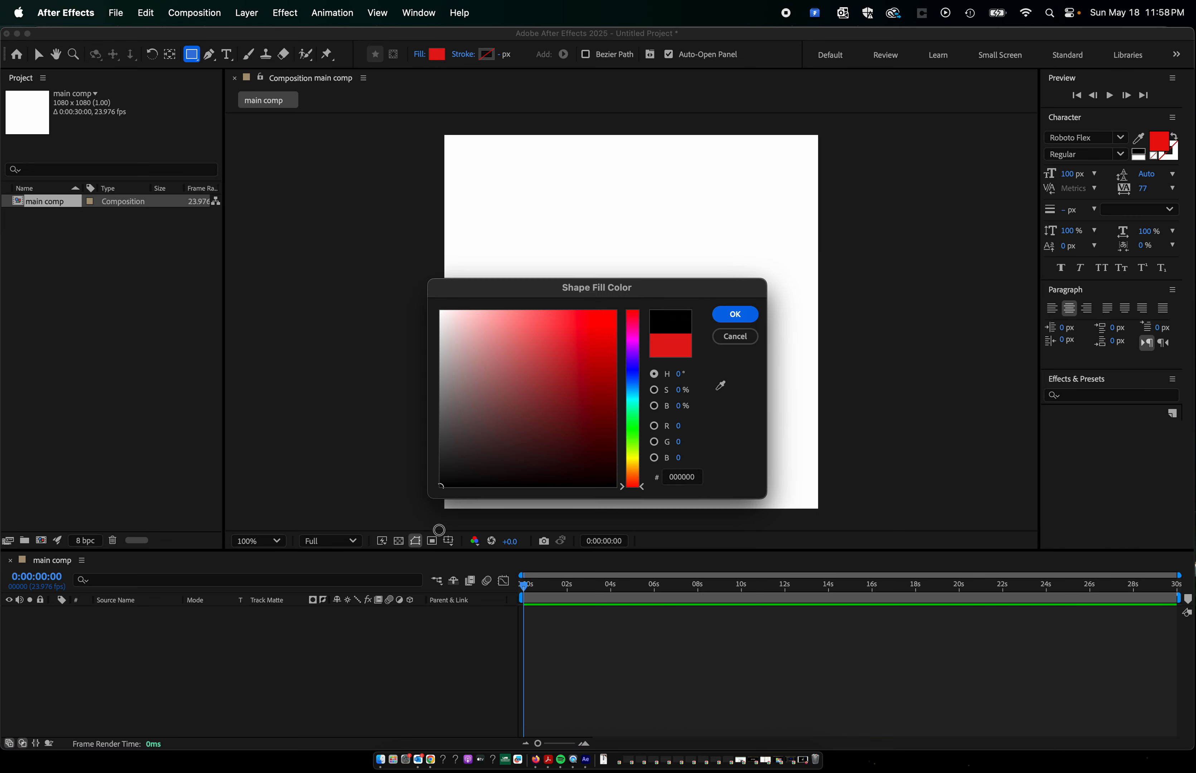
click(736, 315)
Draw three black rectangles on one shape layer: a large one at upper left, a small one below it, and a tall narrow one at right.
drag(494, 199, 632, 332)
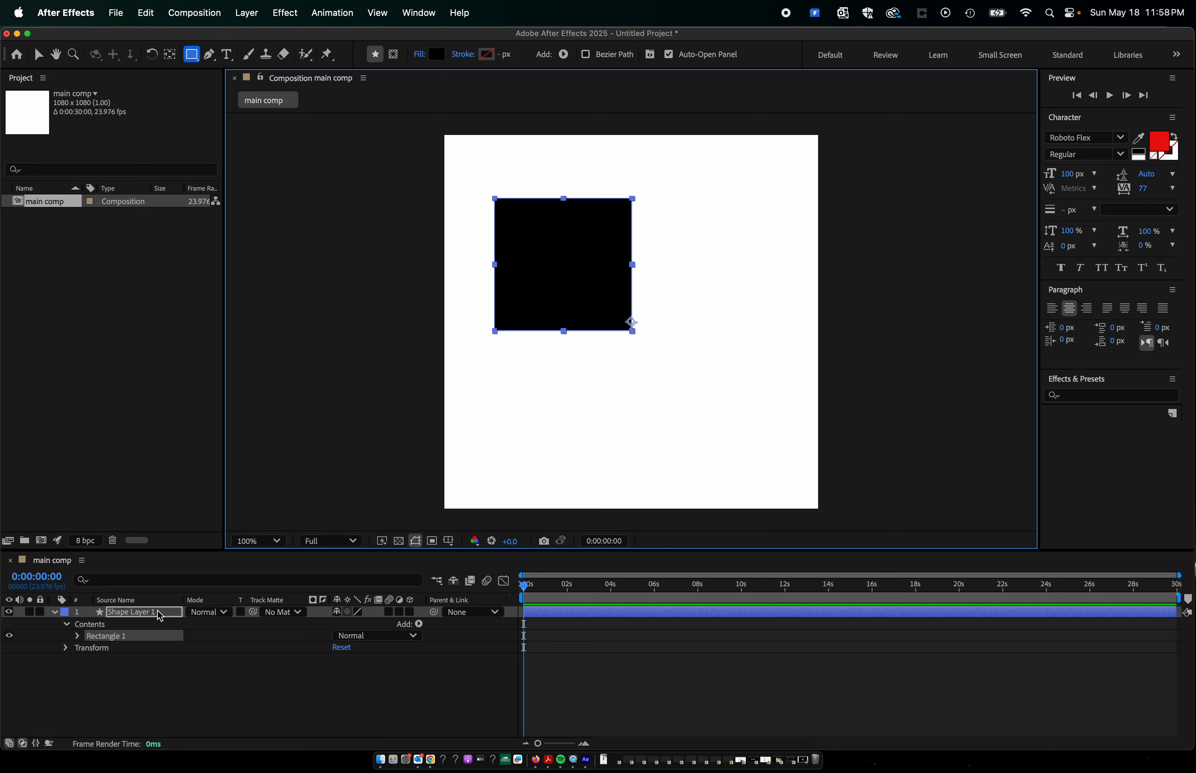
mouse_move(568, 371)
mouse_down()
mouse_move(593, 414)
mouse_move(619, 425)
mouse_up()
drag(701, 273, 743, 365)
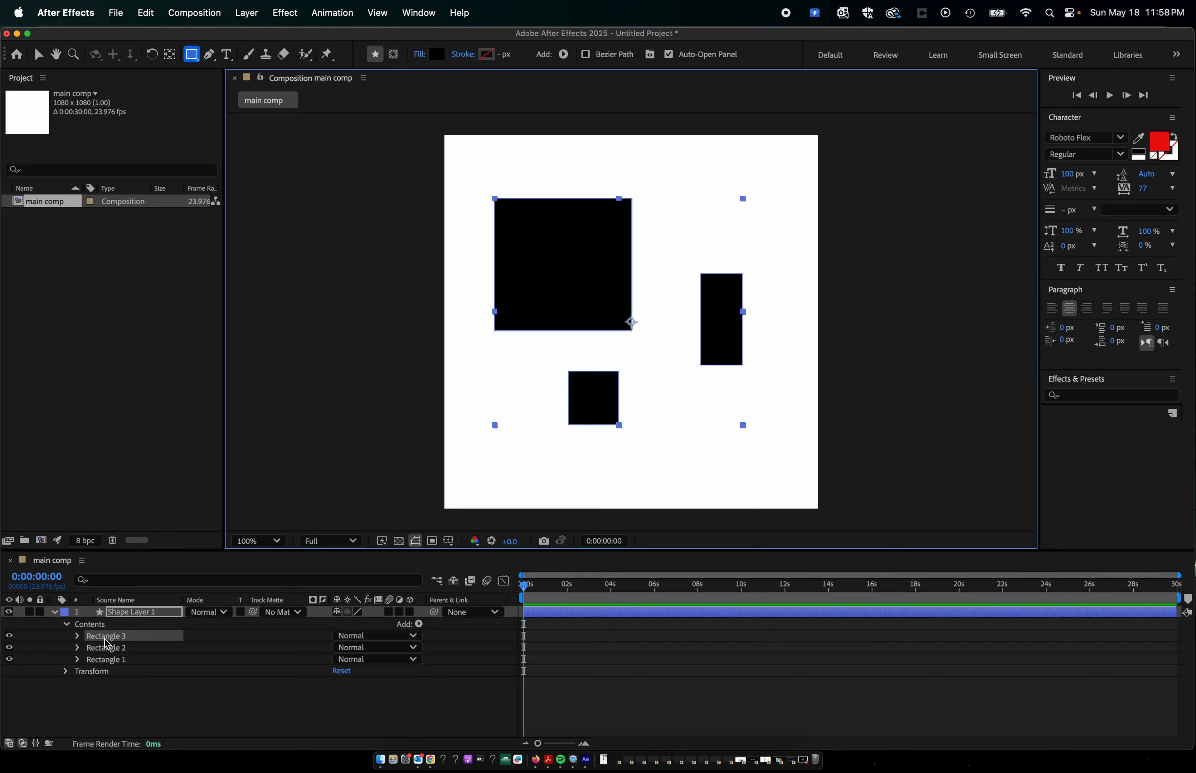
Deselect the shape layer, draw a wide, flat rectangle near the composition's lower right on a new layer, and collapse the first shape layer.
click(186, 708)
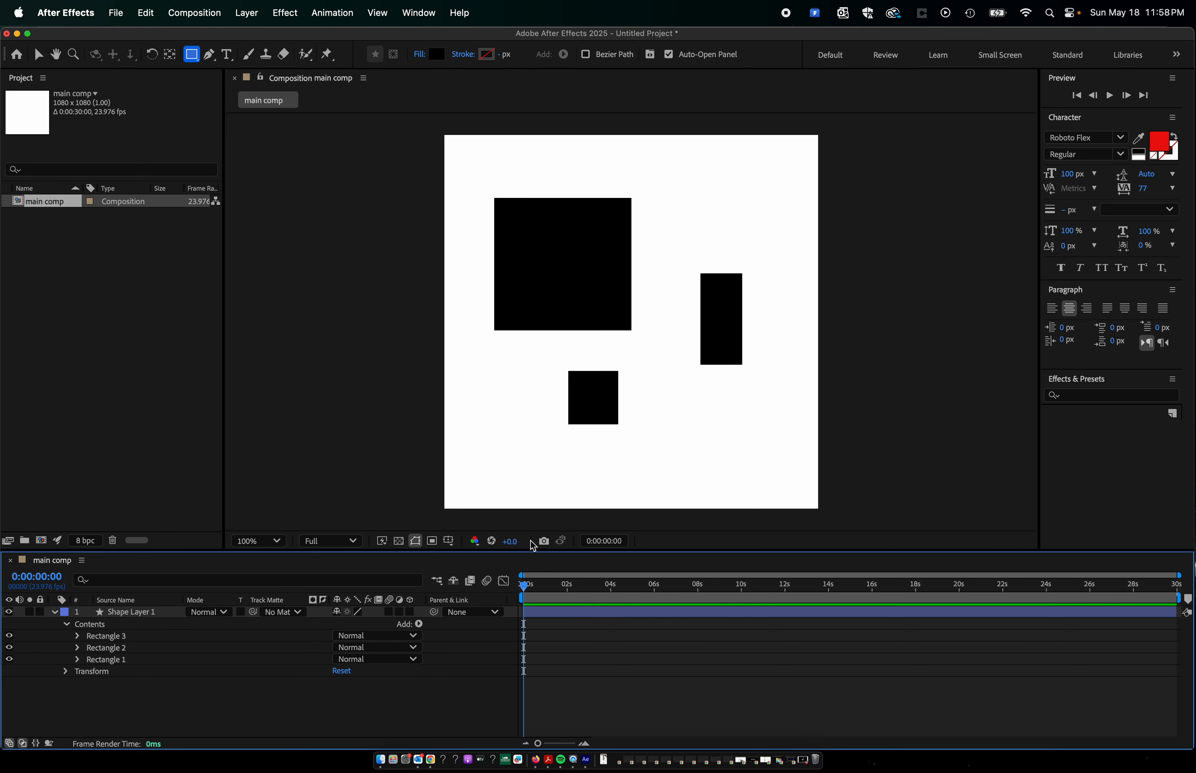
drag(628, 484, 779, 451)
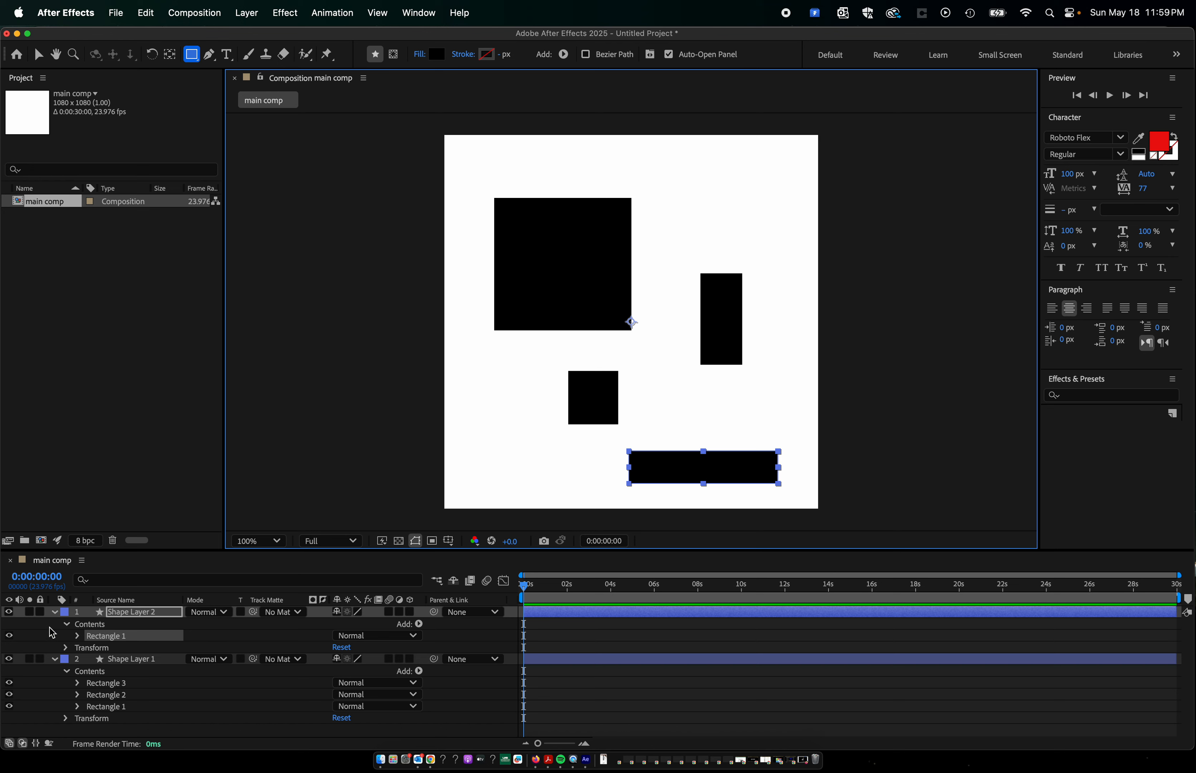
click(54, 659)
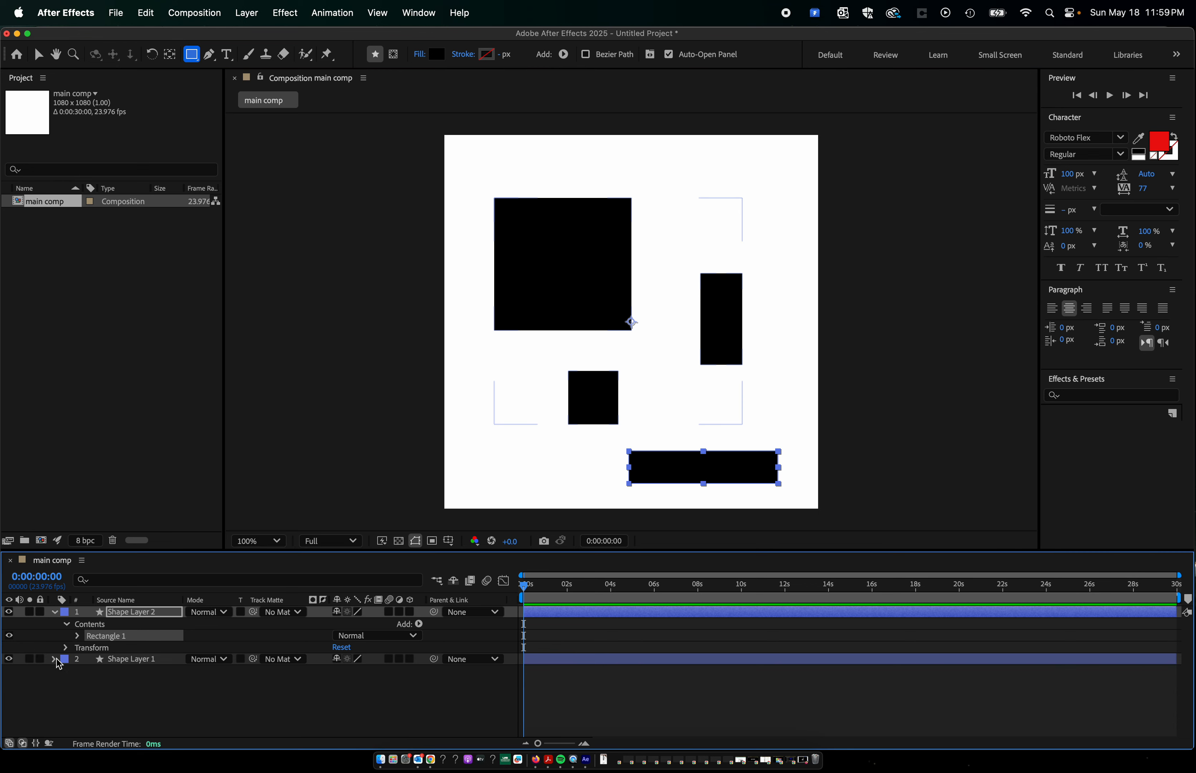
Collapse and deselect the current shape layer, draw a small wide rectangle near the composition's upper right on a new layer, and deselect it.
click(55, 612)
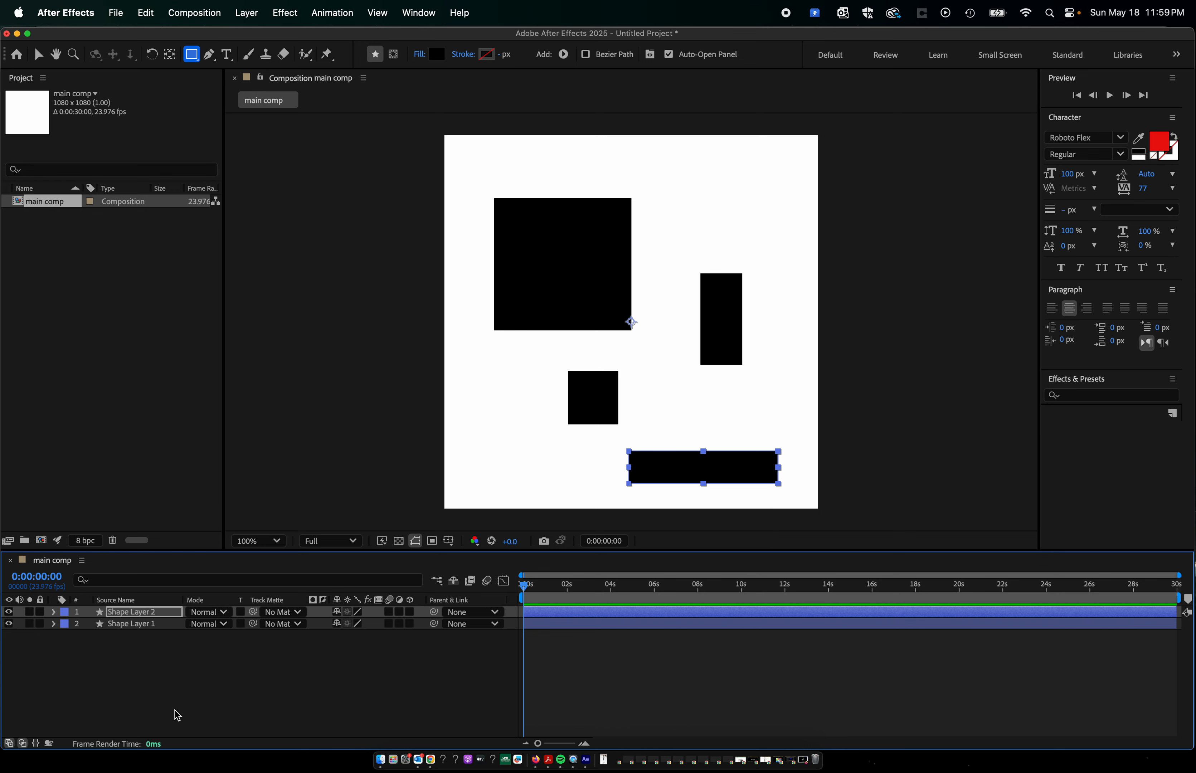
click(155, 689)
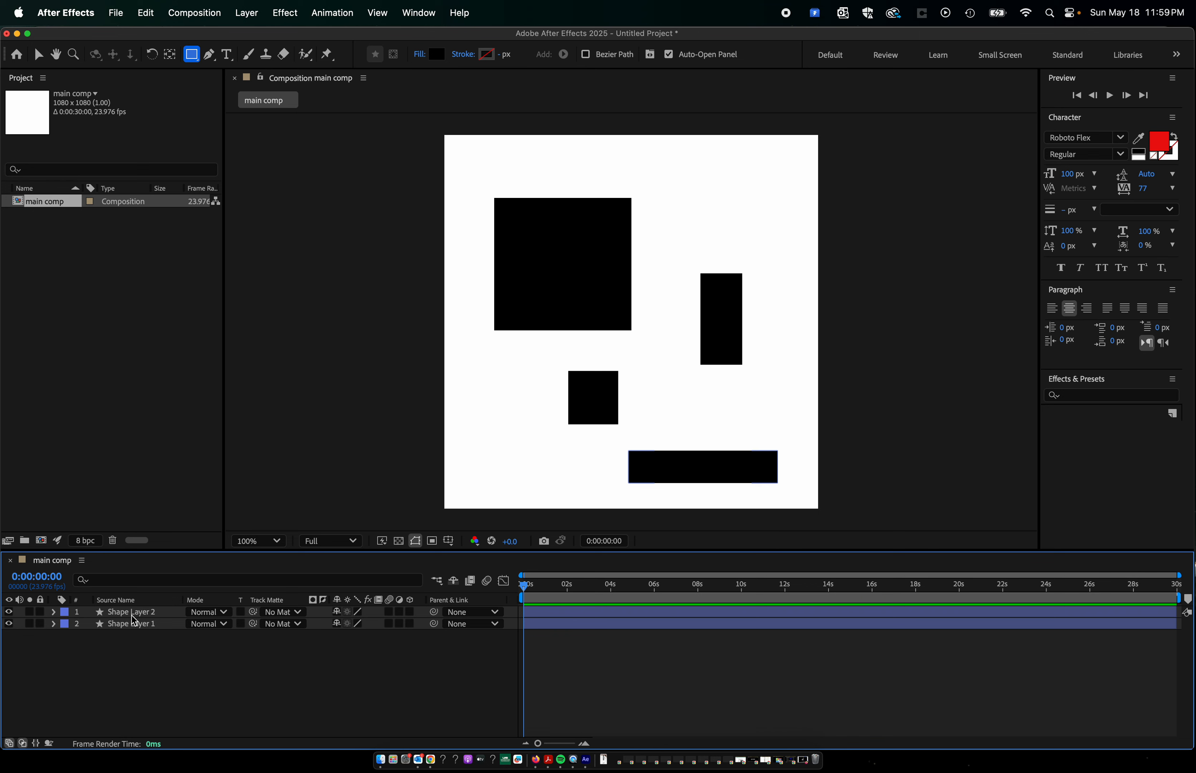
drag(687, 197, 758, 231)
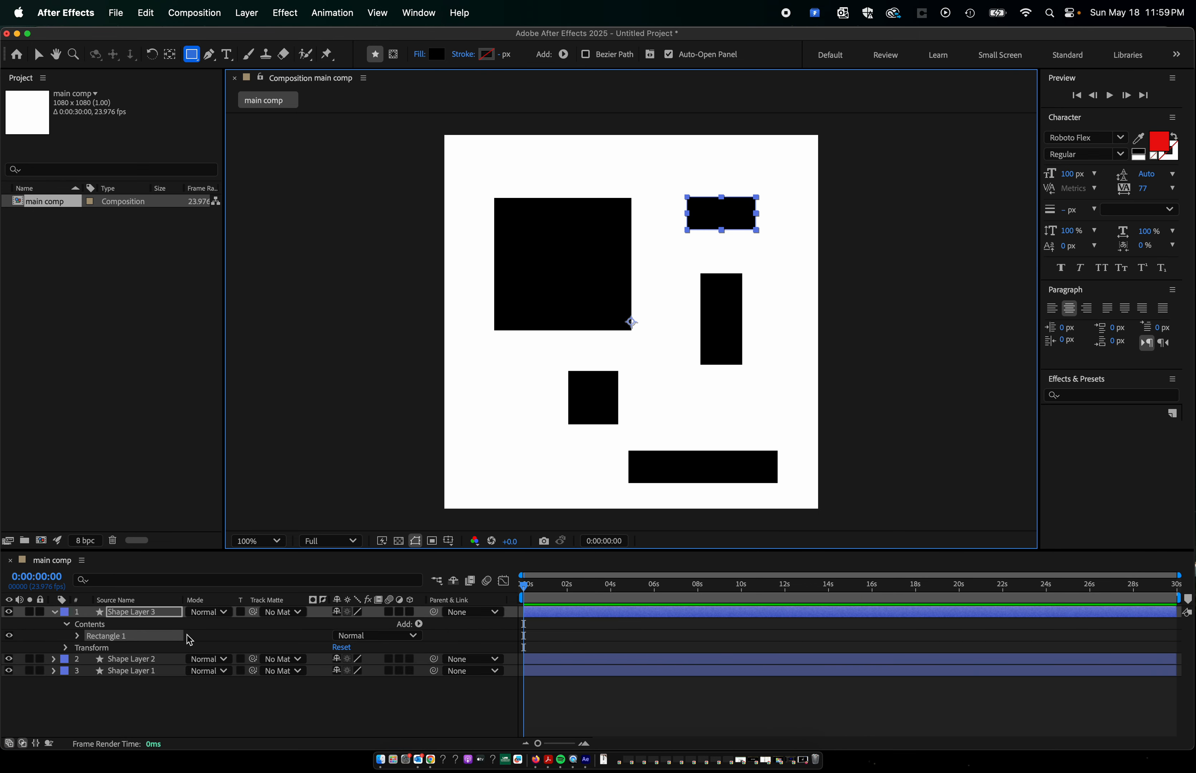
click(182, 707)
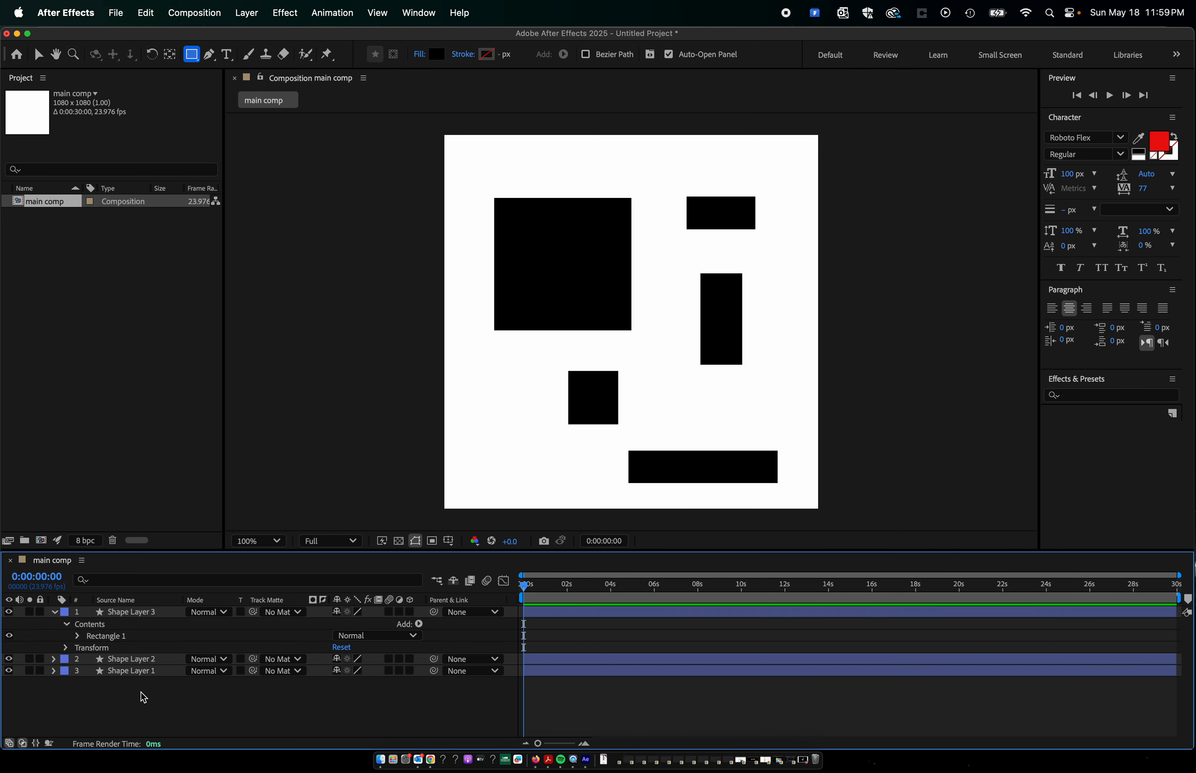
Delete the shape layer holding three rectangles and the layer with the small rectangle near the composition's upper right, using the Selection tool.
click(40, 55)
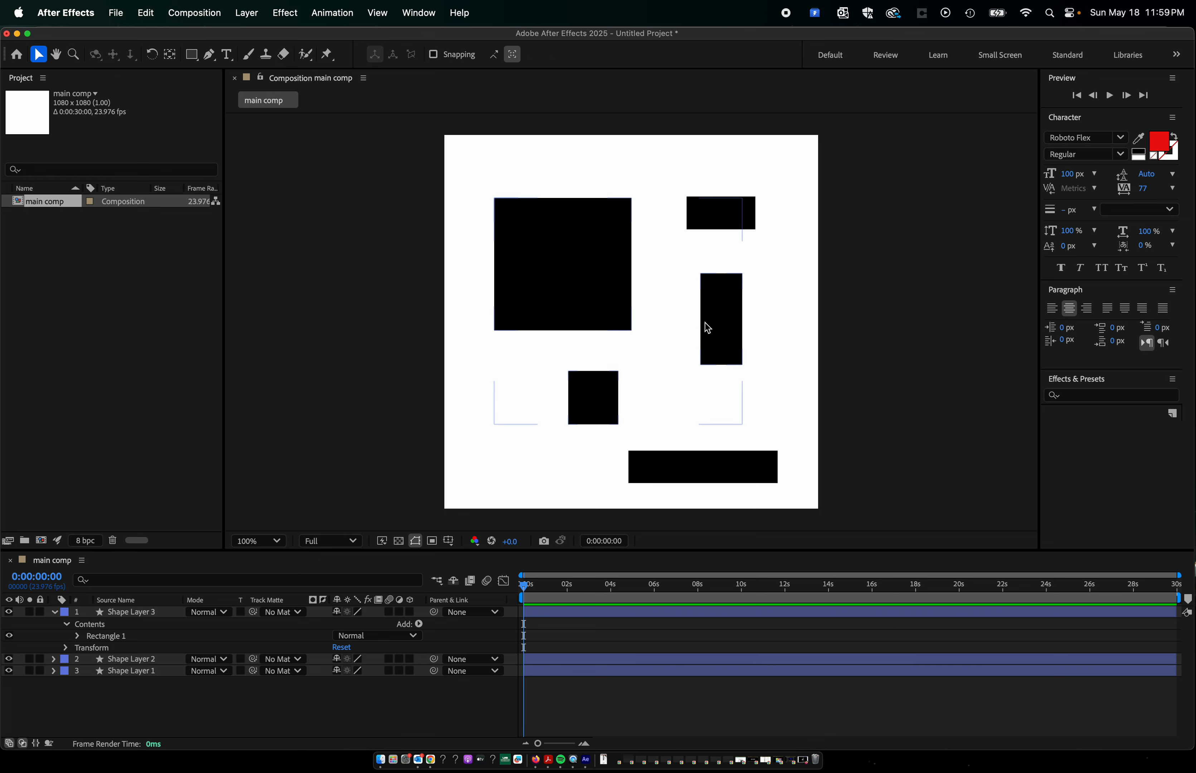
click(714, 331)
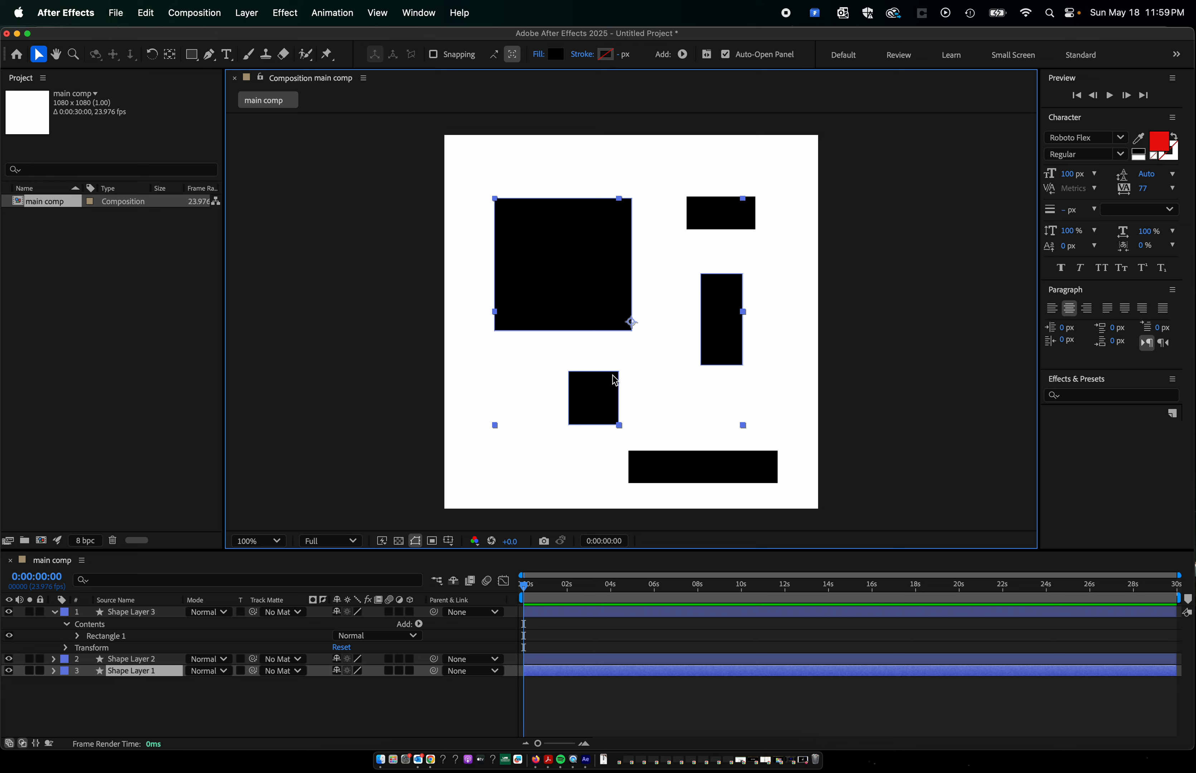
key(Delete)
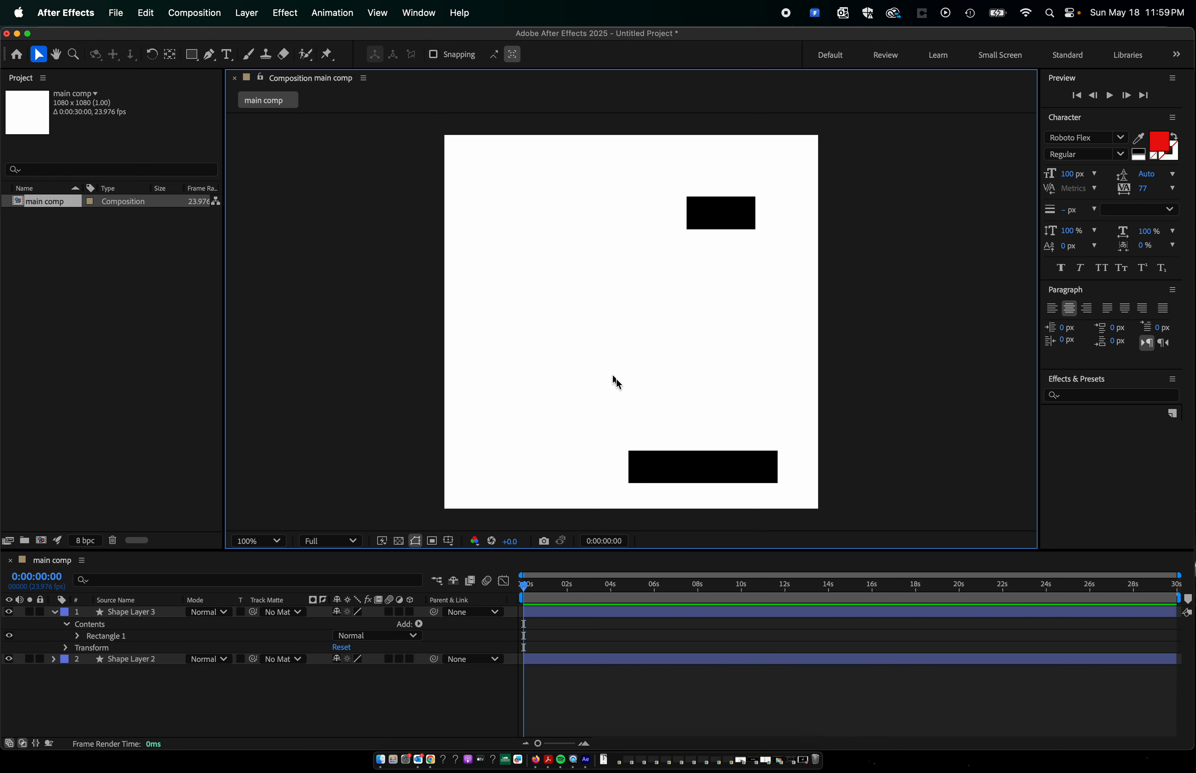
click(713, 461)
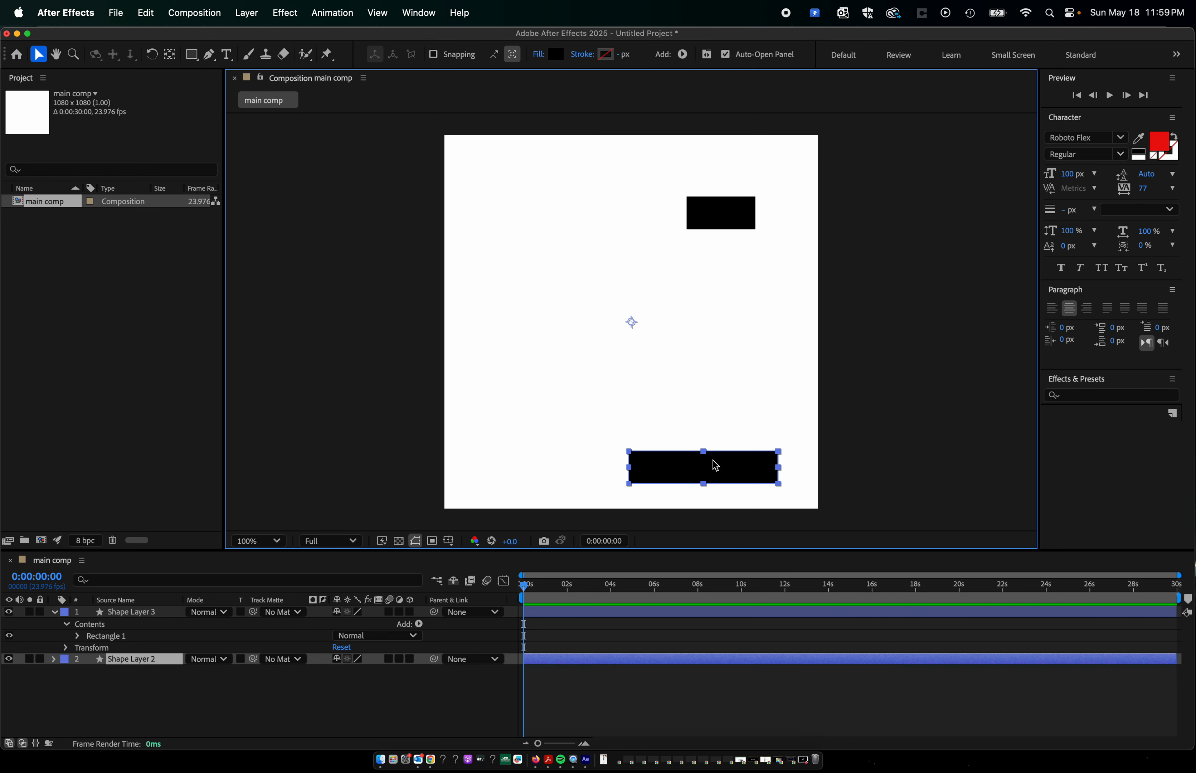
click(735, 211)
click(687, 460)
click(734, 211)
key(Delete)
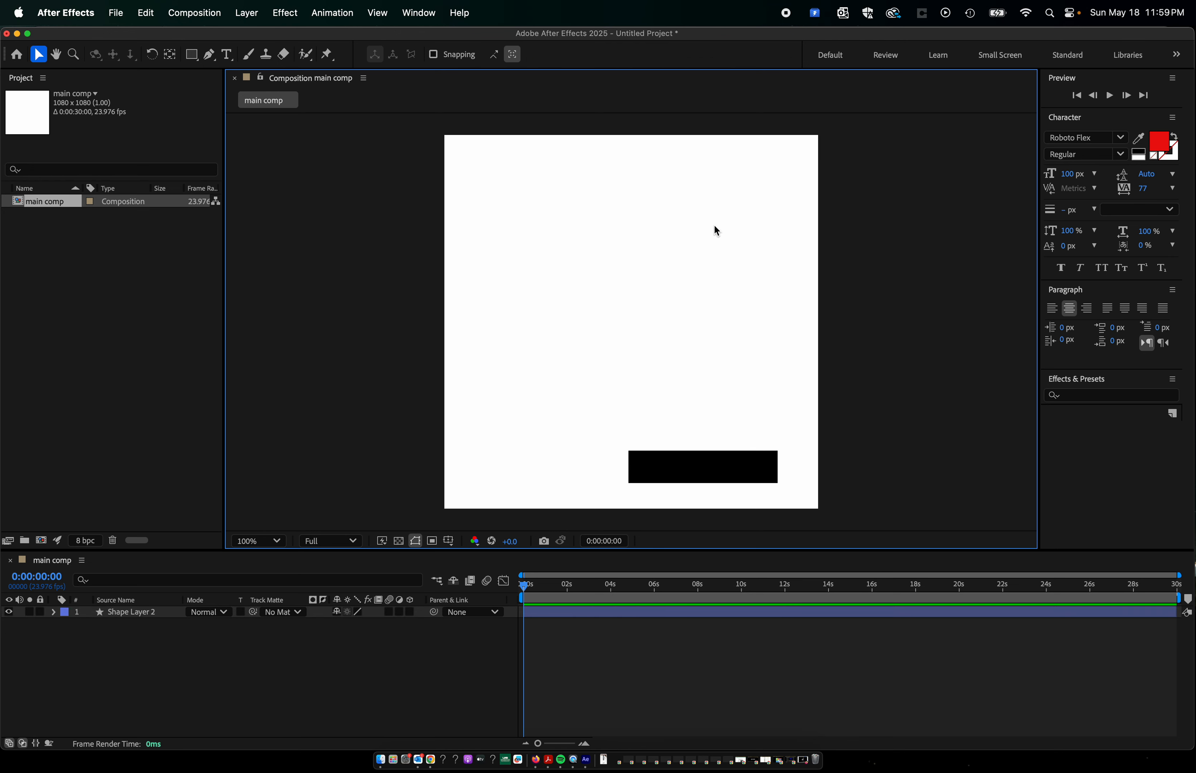
Move the remaining wide rectangle to a more central spot in the composition, and delete its layer.
click(717, 466)
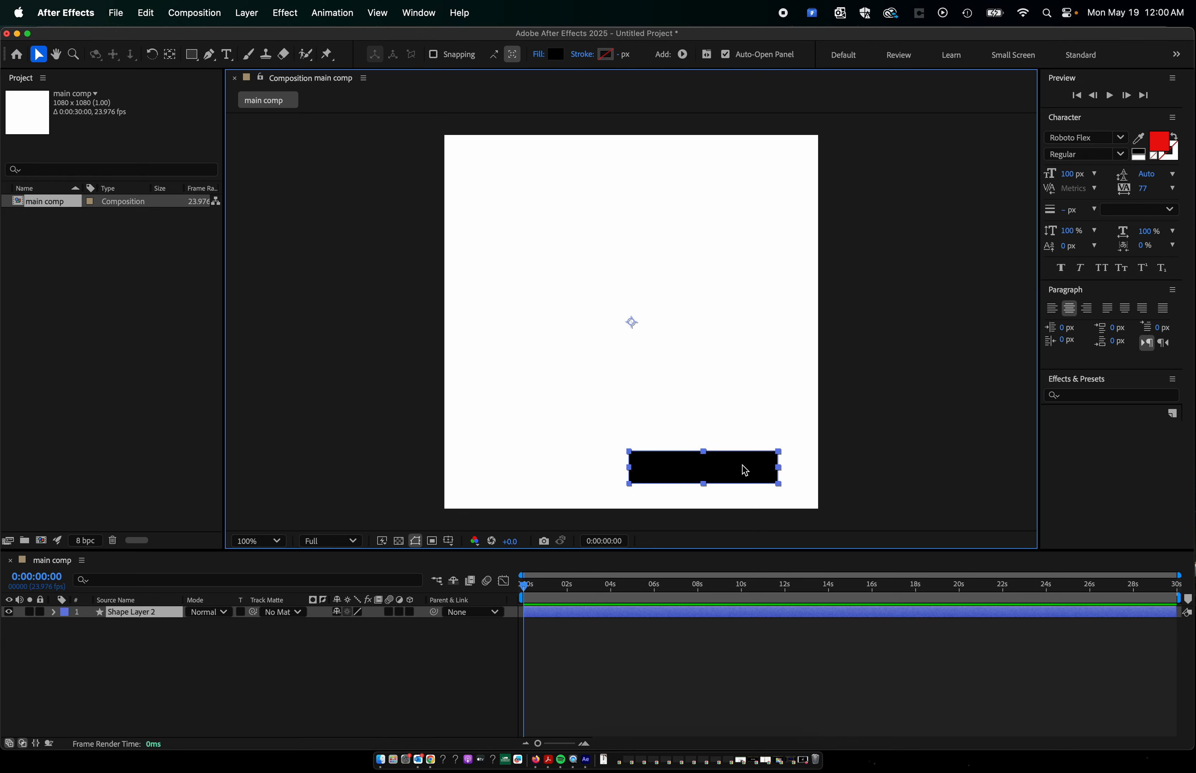
drag(743, 470, 685, 364)
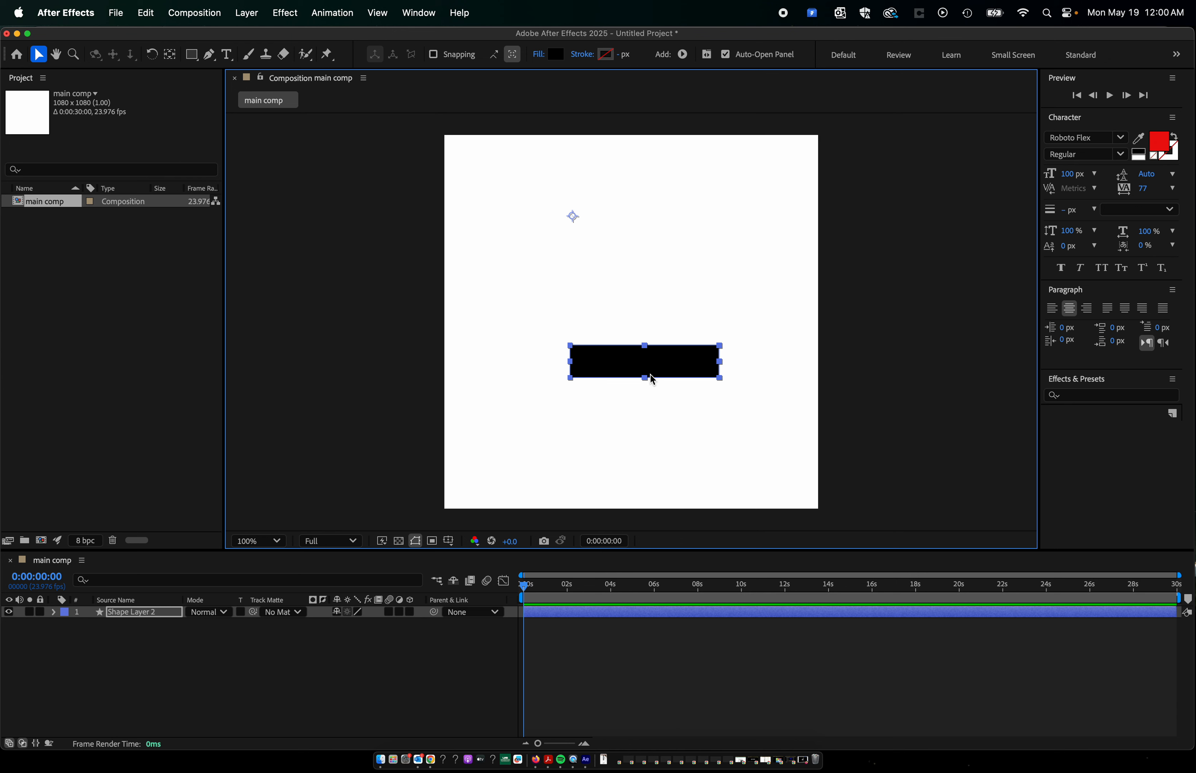
drag(667, 372, 649, 423)
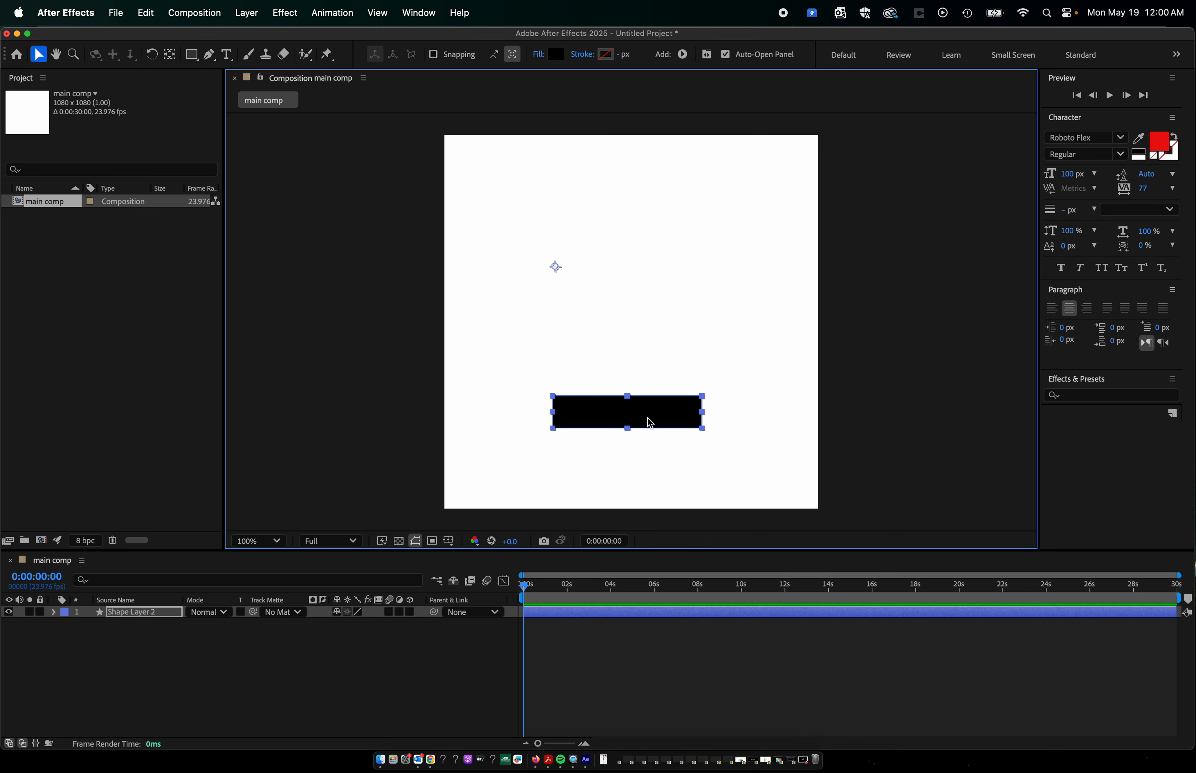
key(Delete)
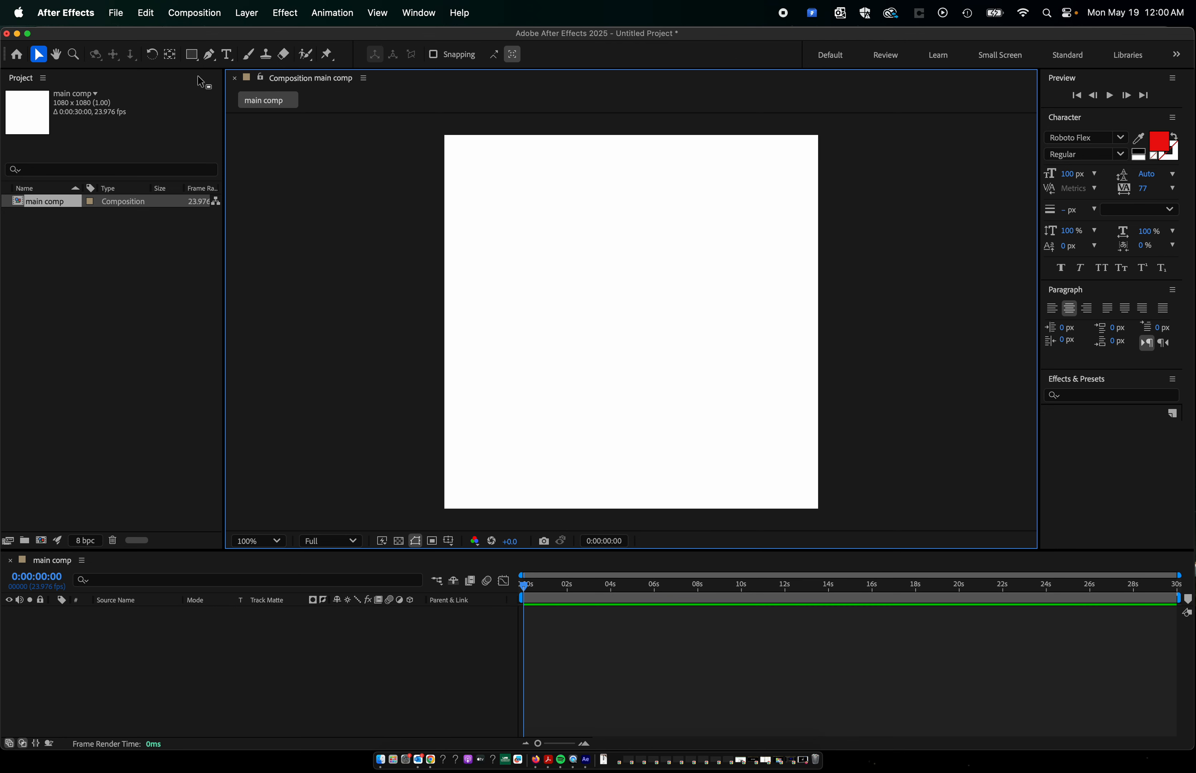
Create two separate text layers in wide text boxes, MOTION in the composition's upper half and GRAPHICS in its lower half.
click(227, 55)
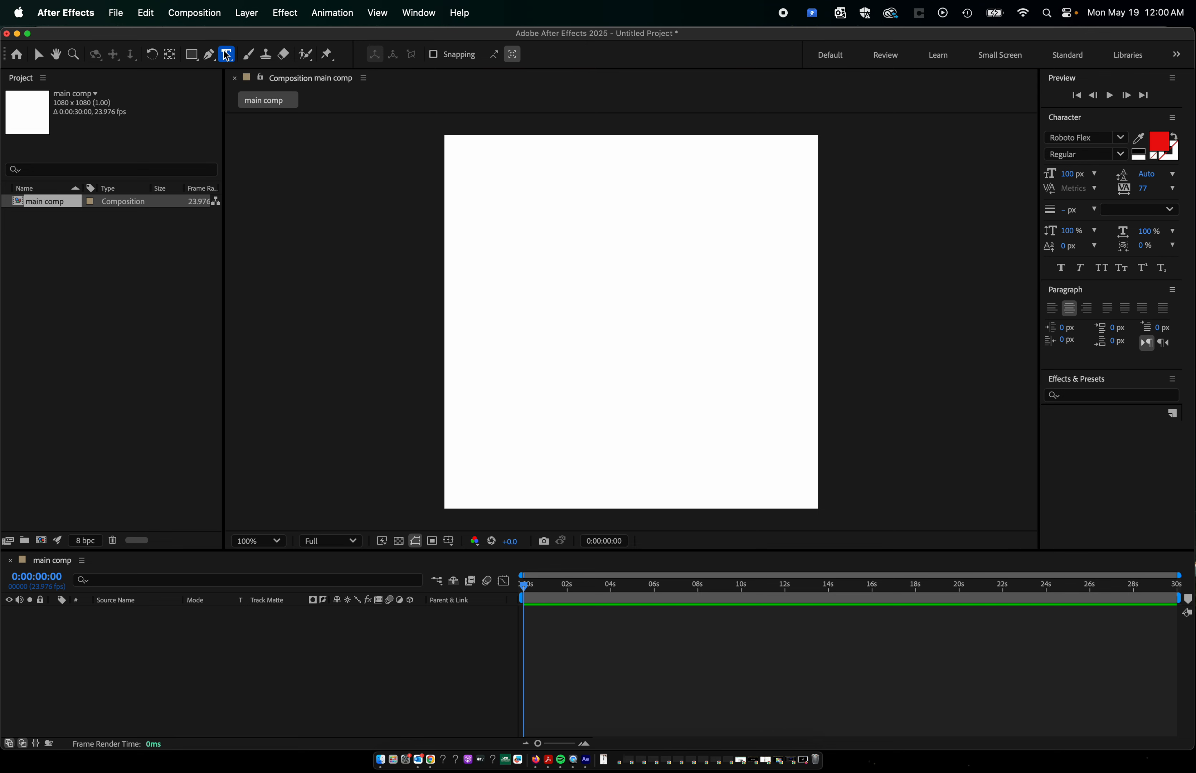
click(75, 64)
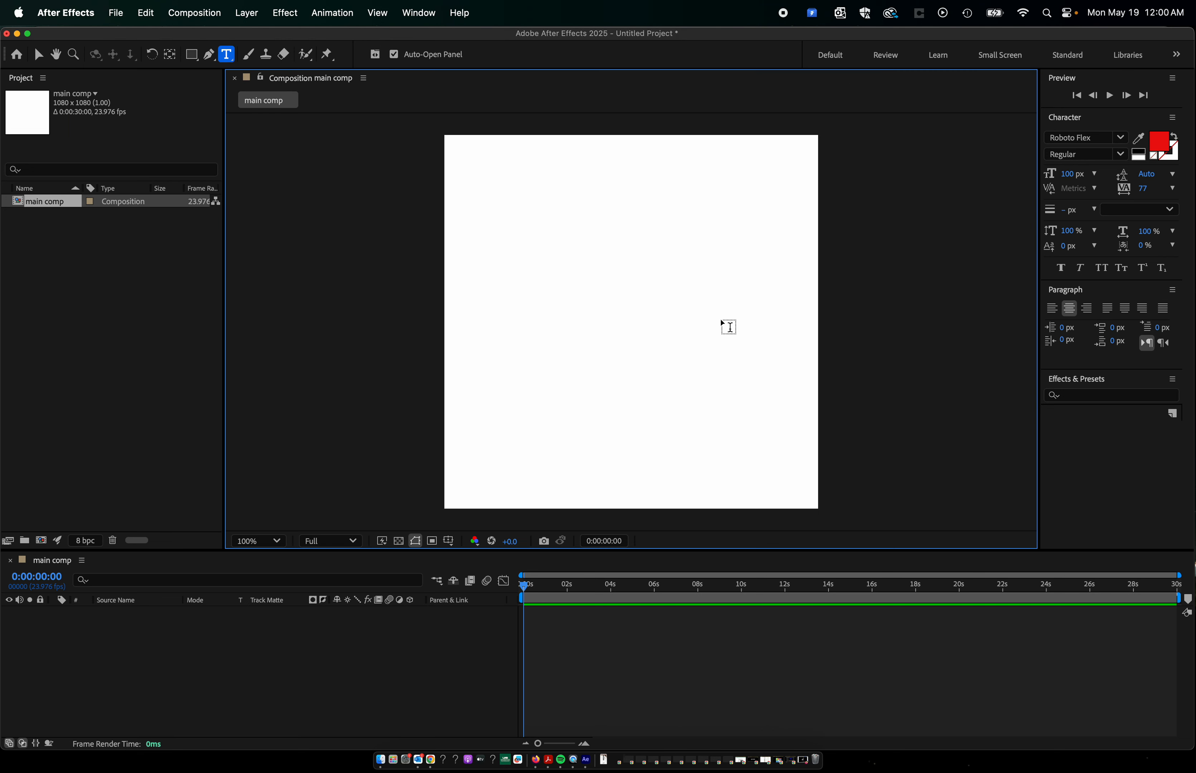
drag(491, 216, 774, 314)
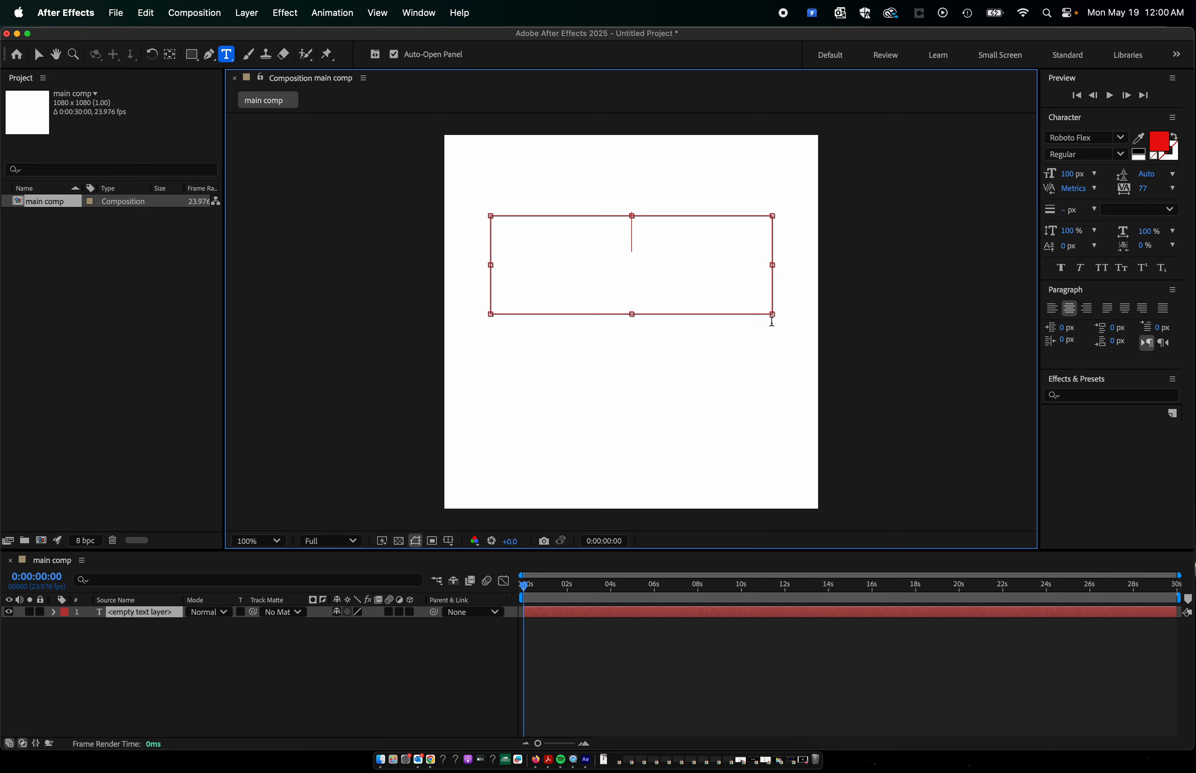
text(MOTION)
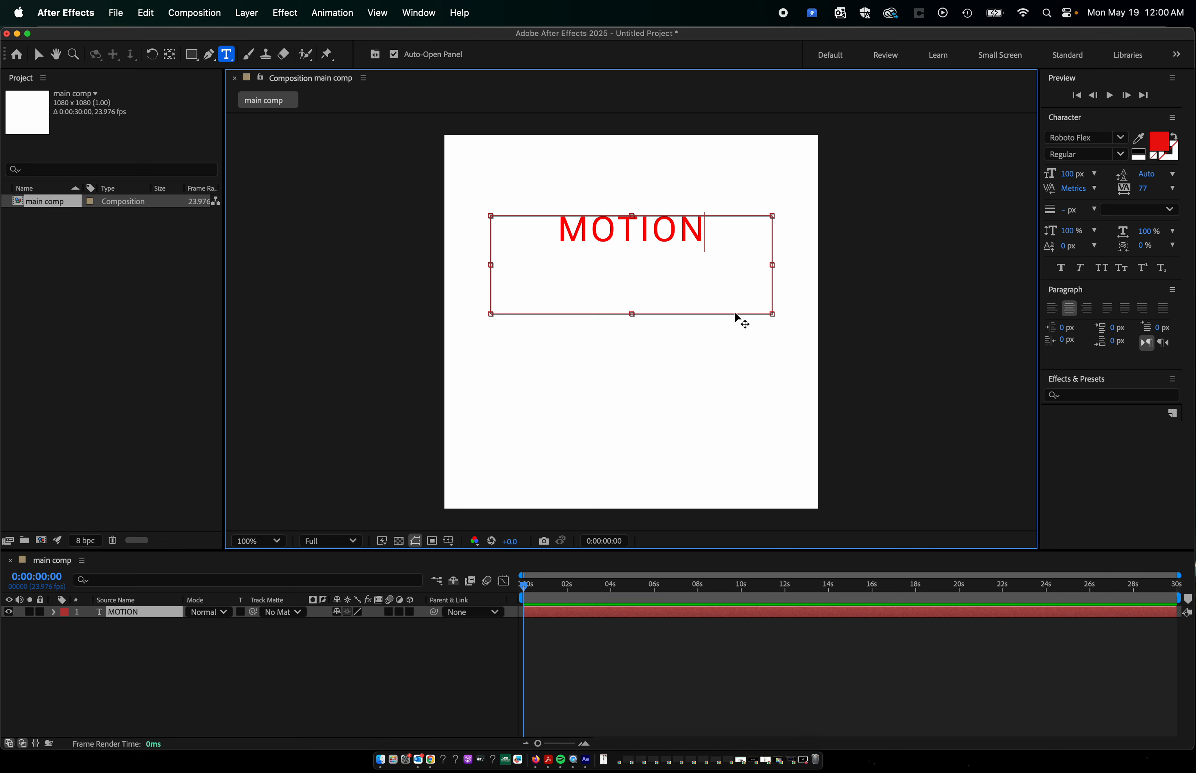
click(118, 666)
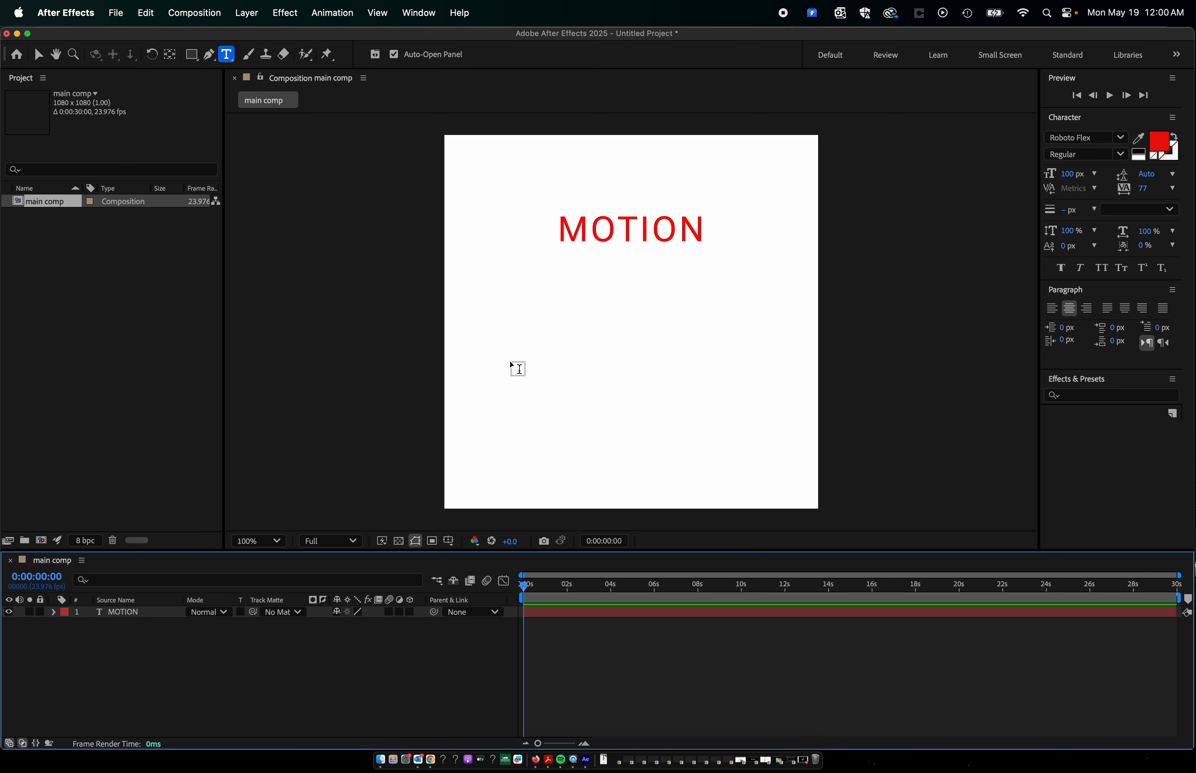
drag(505, 364, 787, 430)
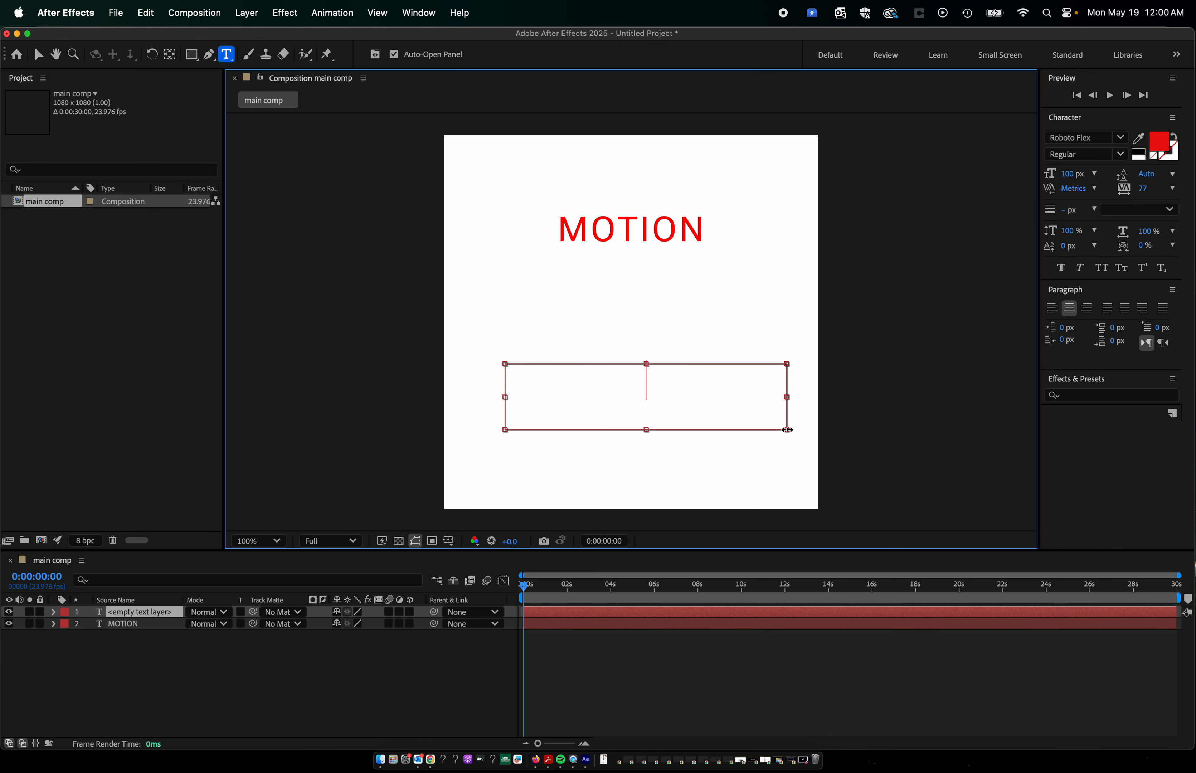
text(GRAPHICS)
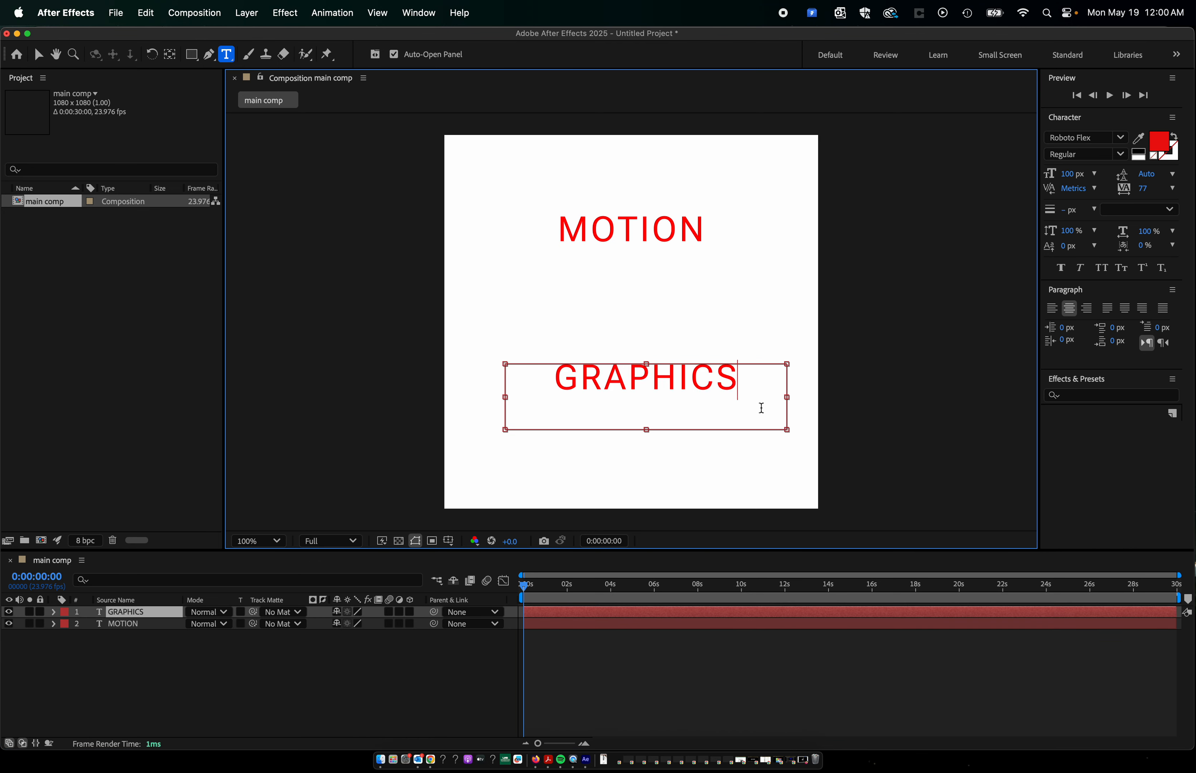
Arrange the two words with the Selection tool, lowering MOTION slightly and moving GRAPHICS up so it sits centered just beneath it.
click(39, 54)
drag(698, 389, 677, 332)
key(Caps_Lock)
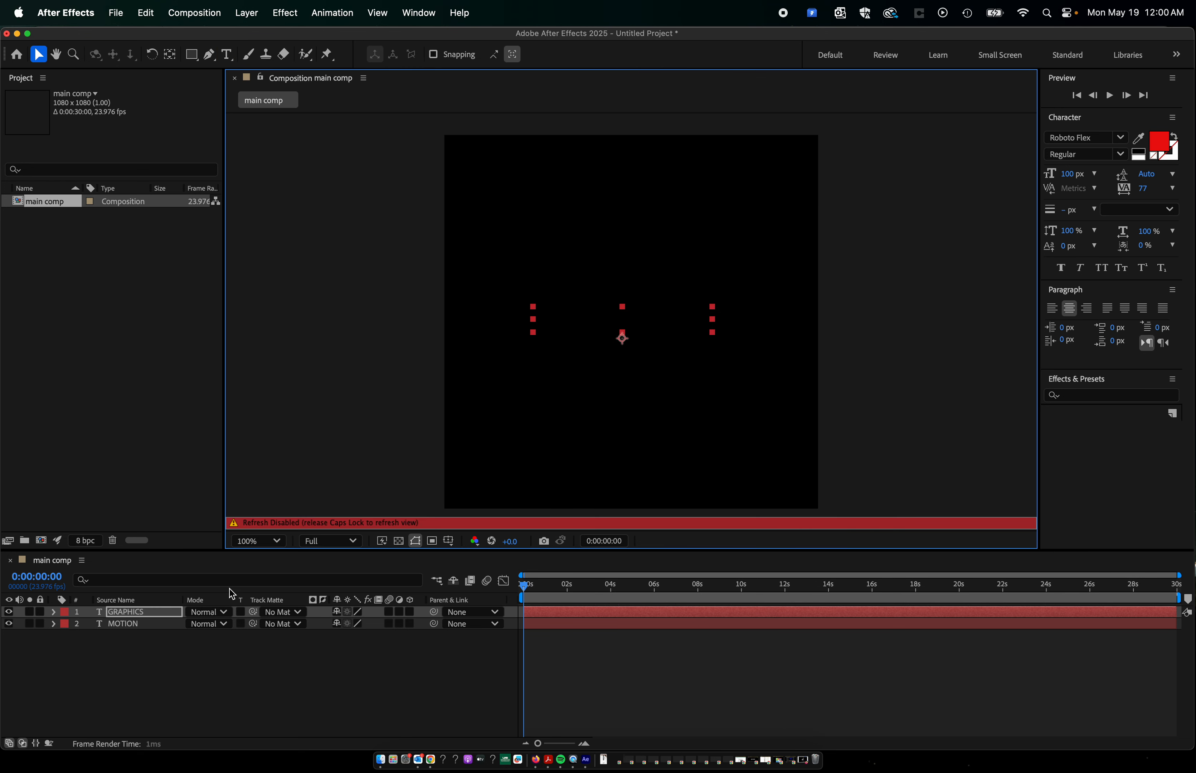
key(Caps_Lock)
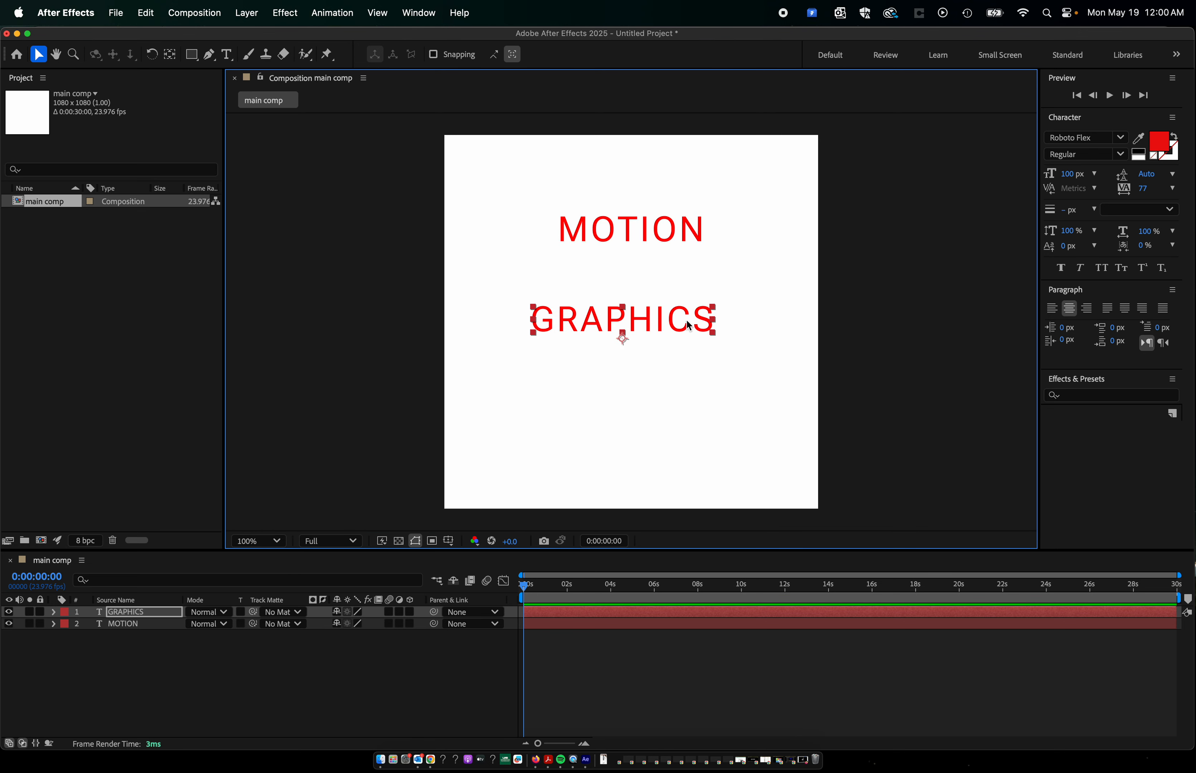
drag(660, 327, 659, 281)
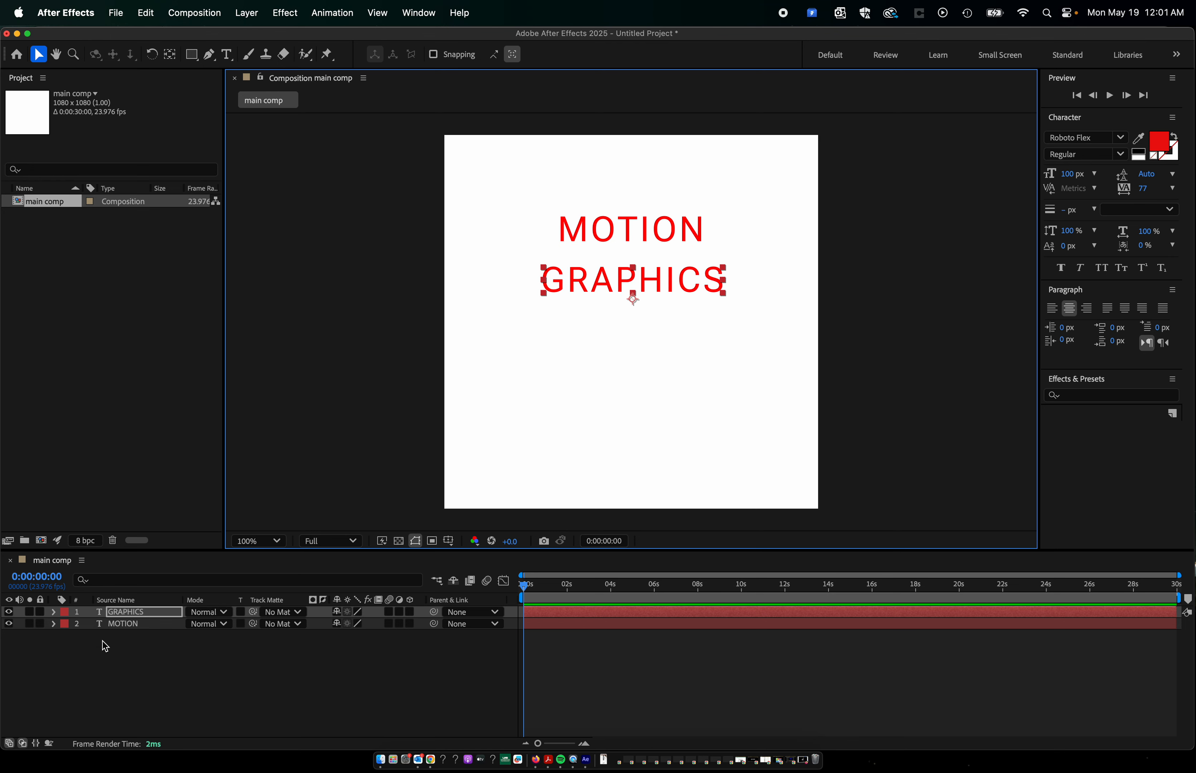
mouse_move(685, 236)
mouse_down()
mouse_move(646, 237)
mouse_move(688, 249)
mouse_up()
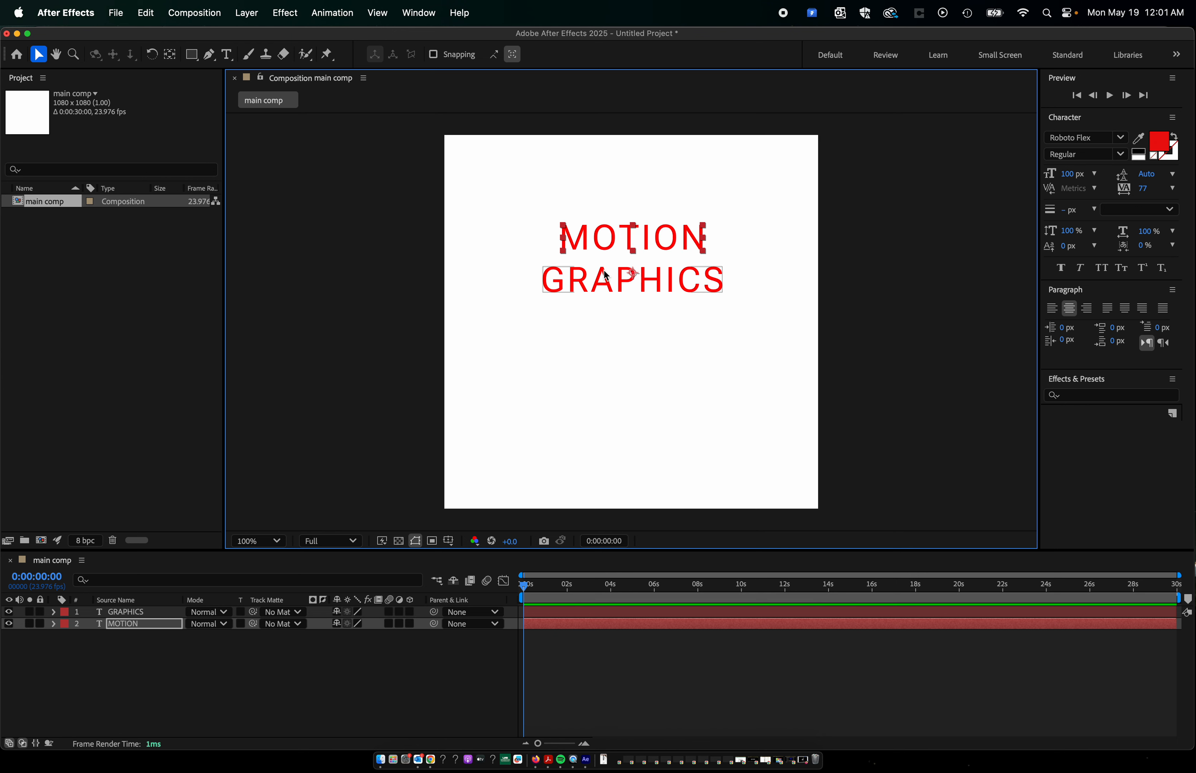
mouse_move(561, 289)
mouse_down()
mouse_move(563, 315)
mouse_move(563, 306)
mouse_up()
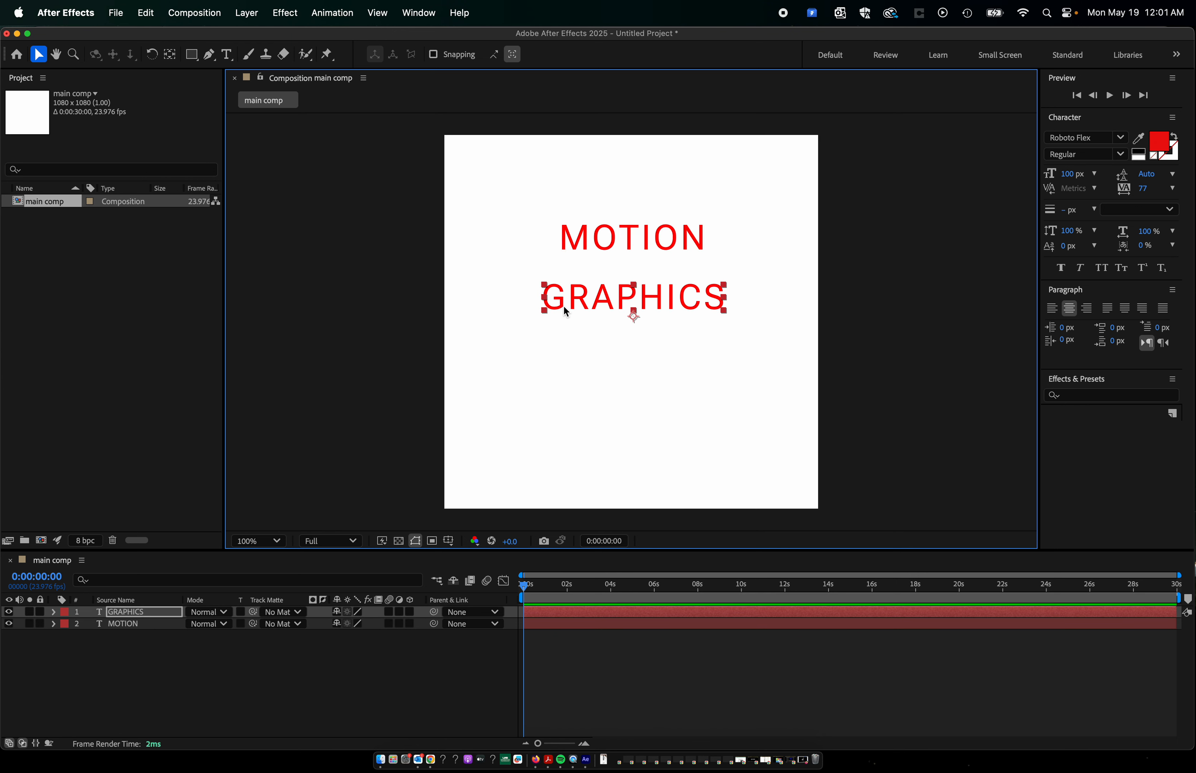
Try drawing a closed triangle with the Pen tool below the text while the GRAPHICS layer is selected, and undo it.
click(208, 57)
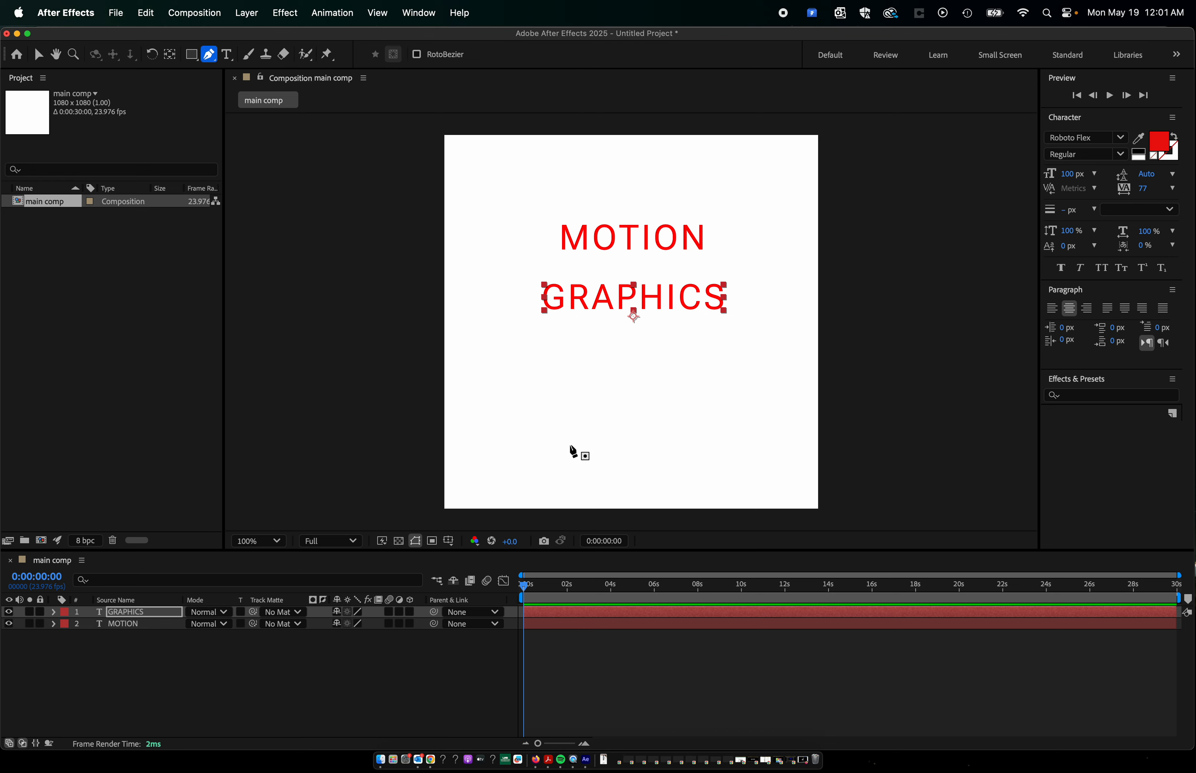
click(562, 474)
click(650, 400)
click(741, 463)
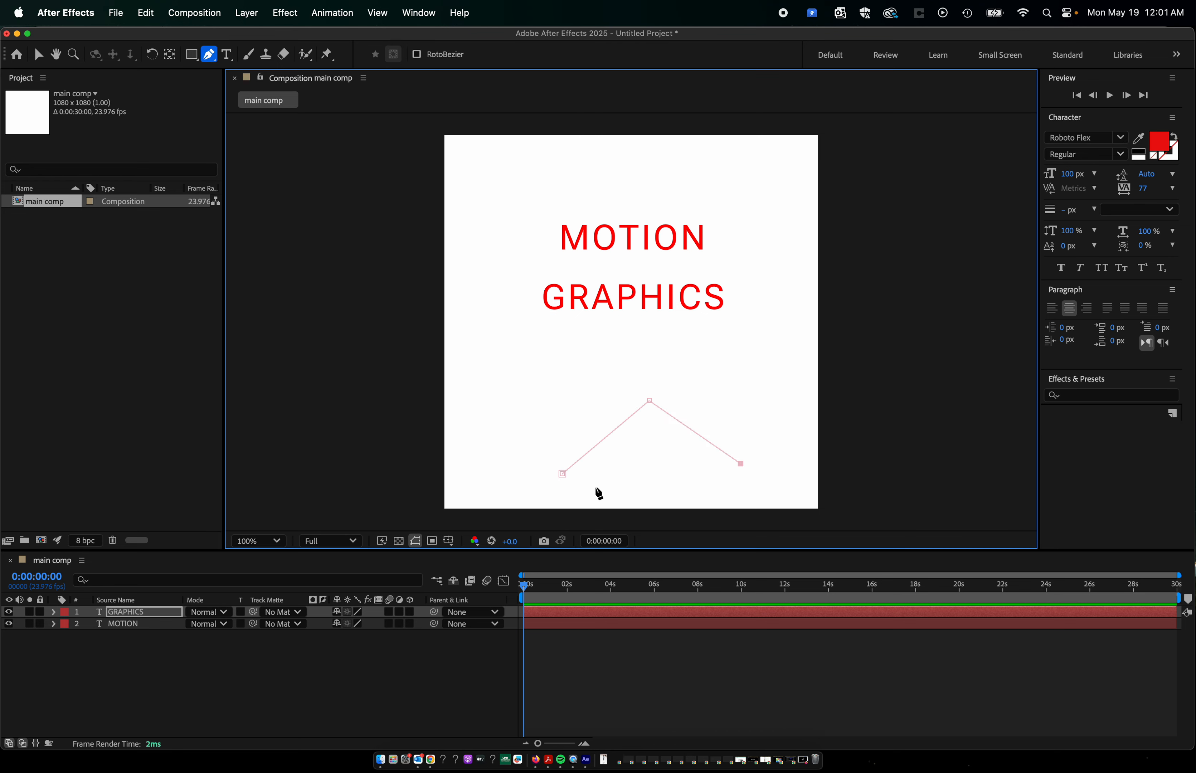
click(562, 473)
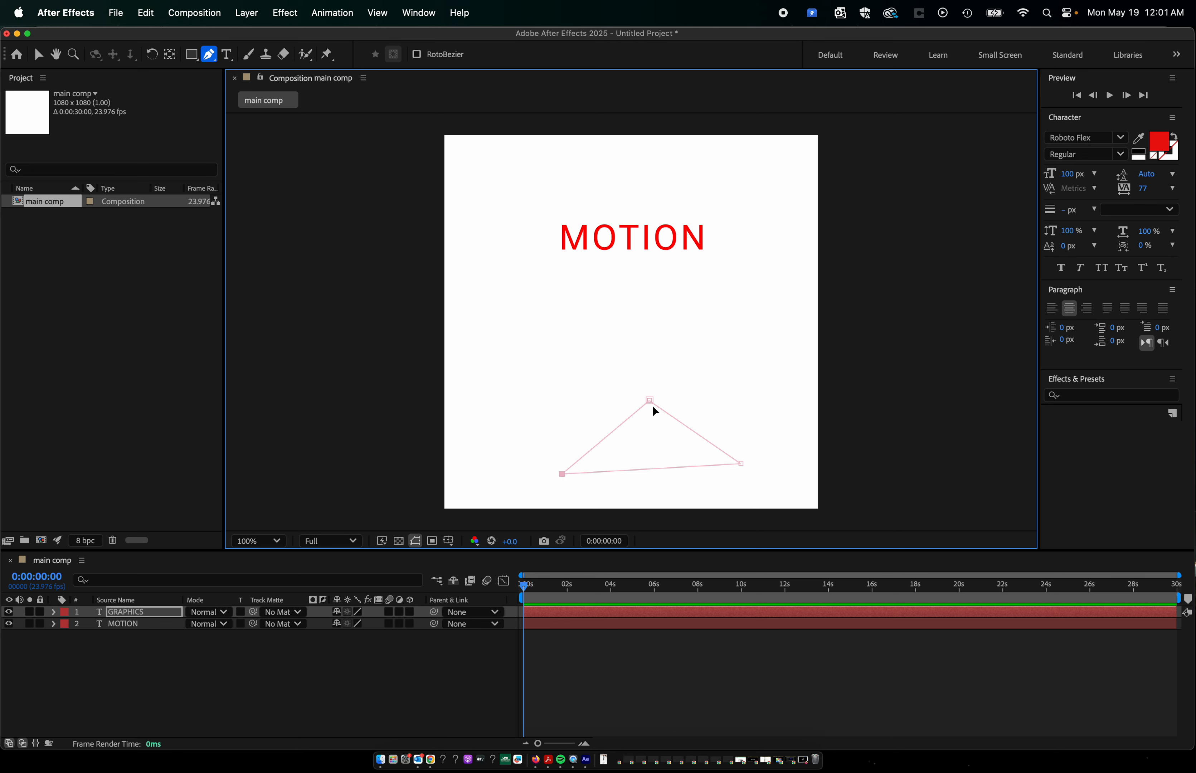
key(super+z)
key(super+z)
key(super+z)
key(super+z)
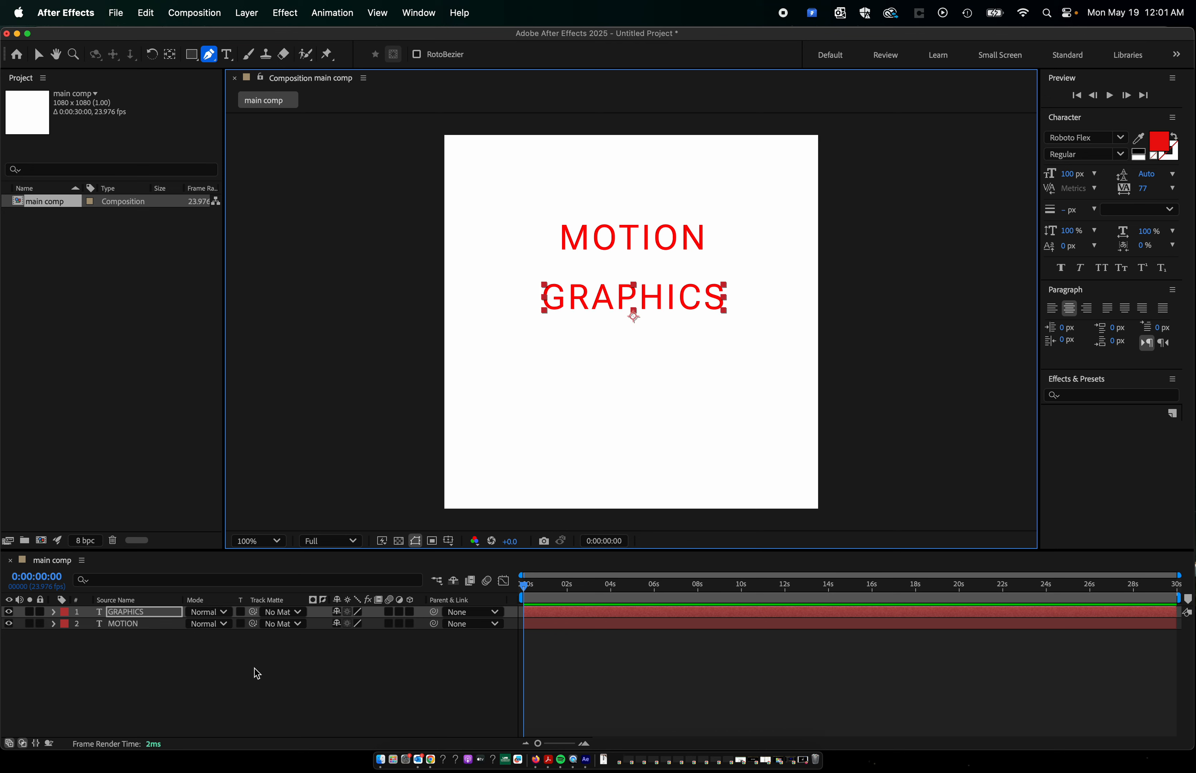
Deselect the text layer and draw a closed black triangle with the Pen tool below GRAPHICS on a new shape layer.
click(170, 687)
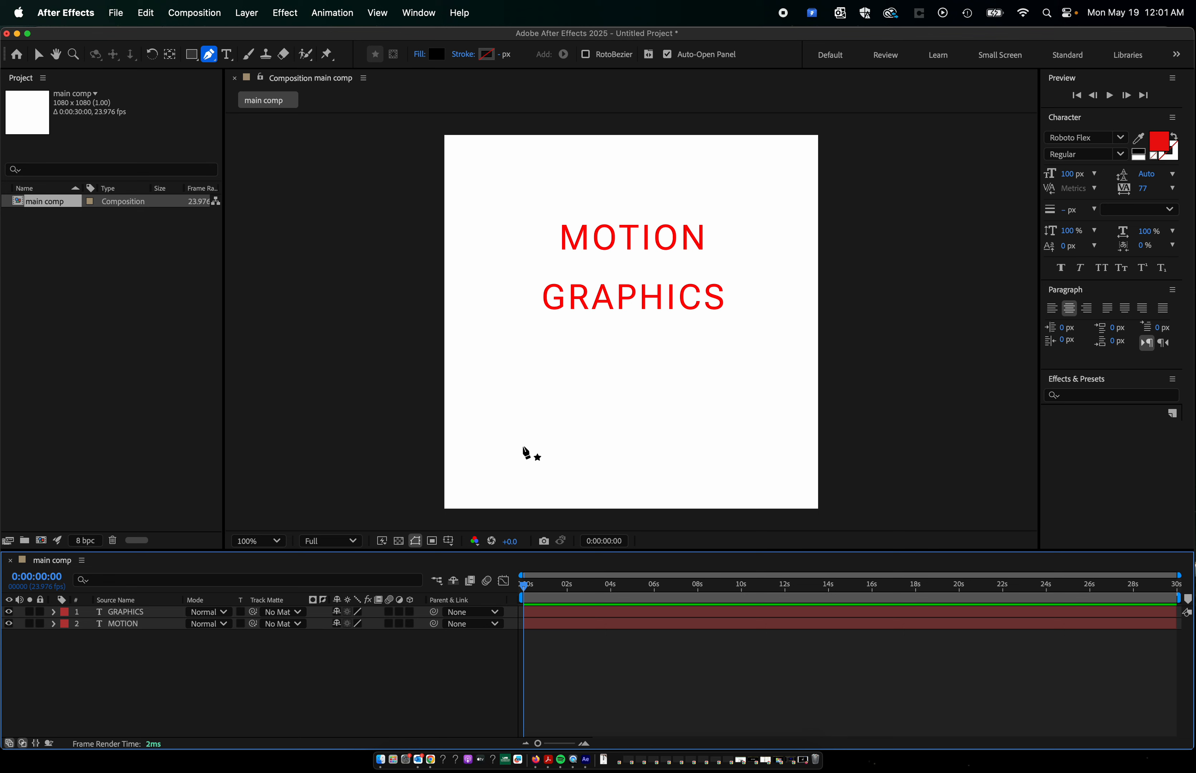
click(579, 437)
click(690, 386)
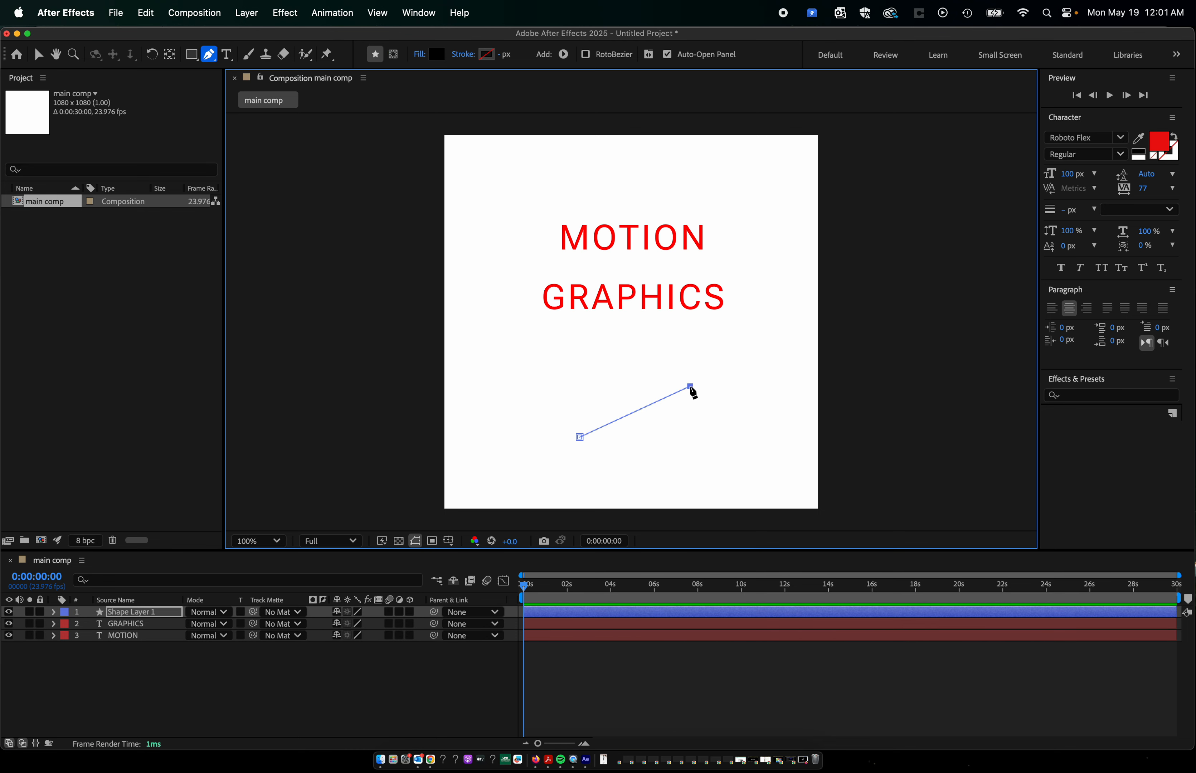
click(744, 482)
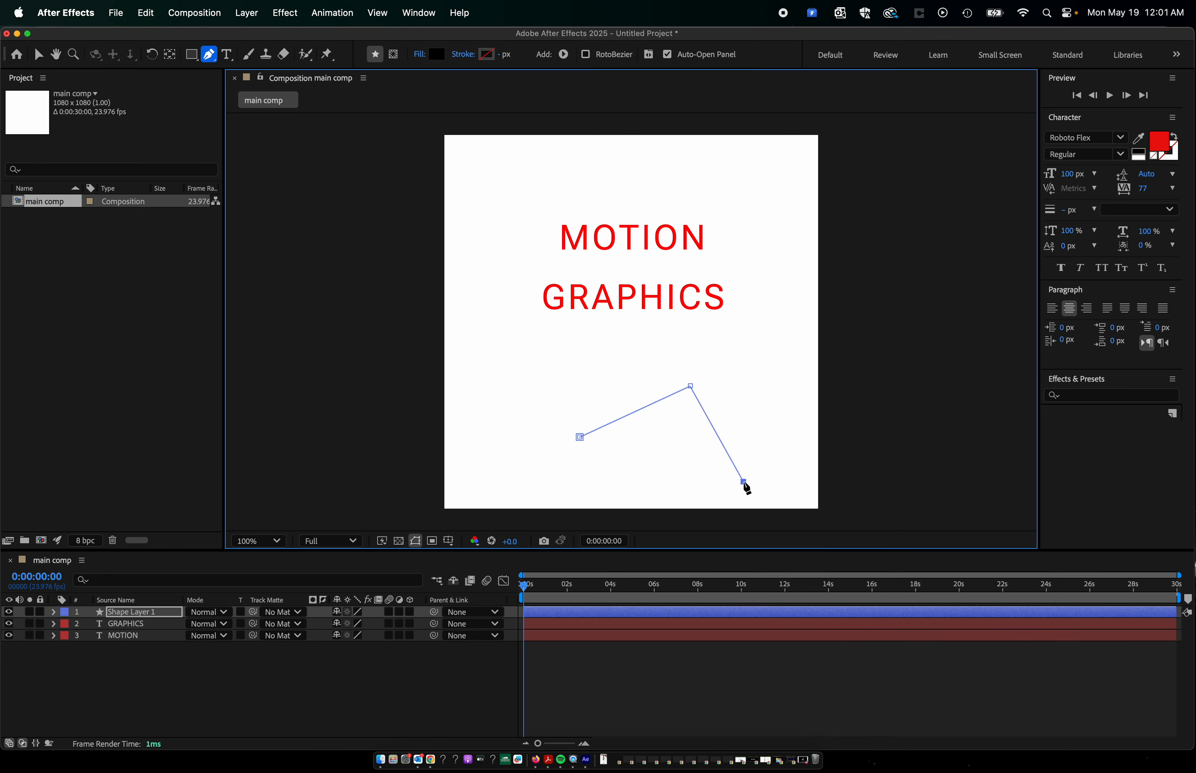
click(579, 438)
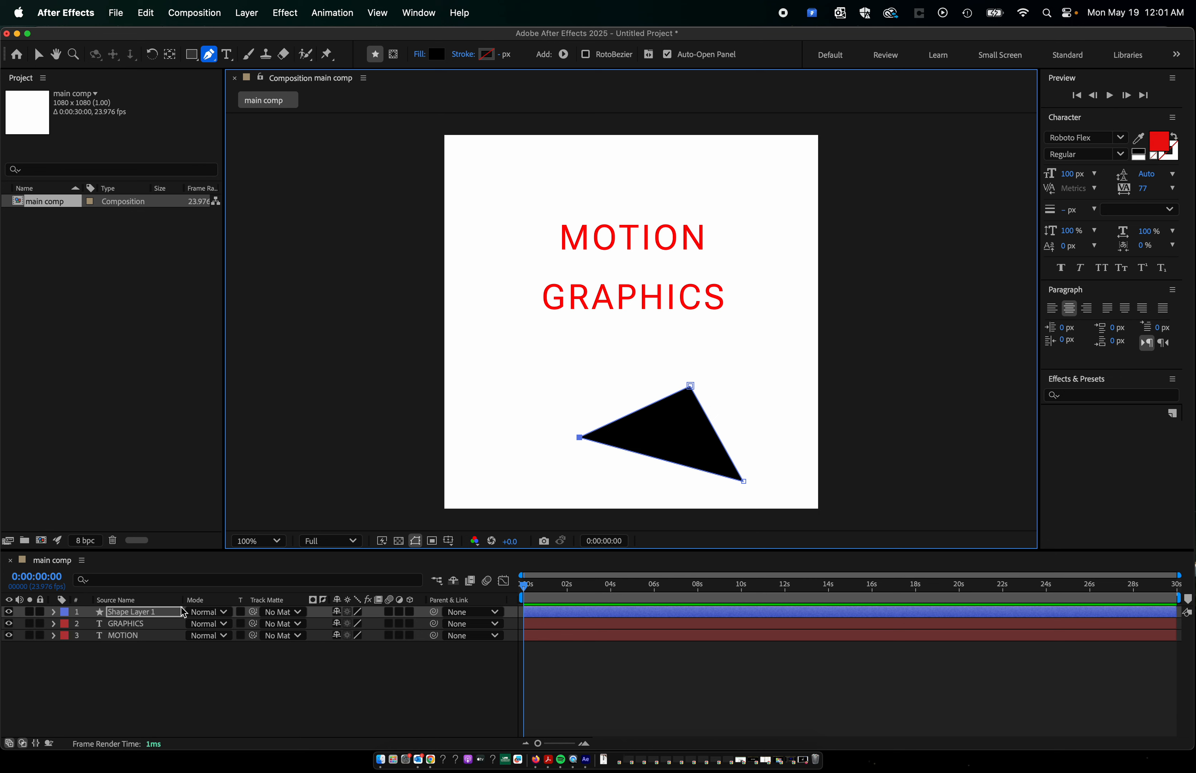
Deselect the triangle's layer and draw a closed, curved black shape with the Pen tool at the triangle's upper left on a new layer.
click(137, 684)
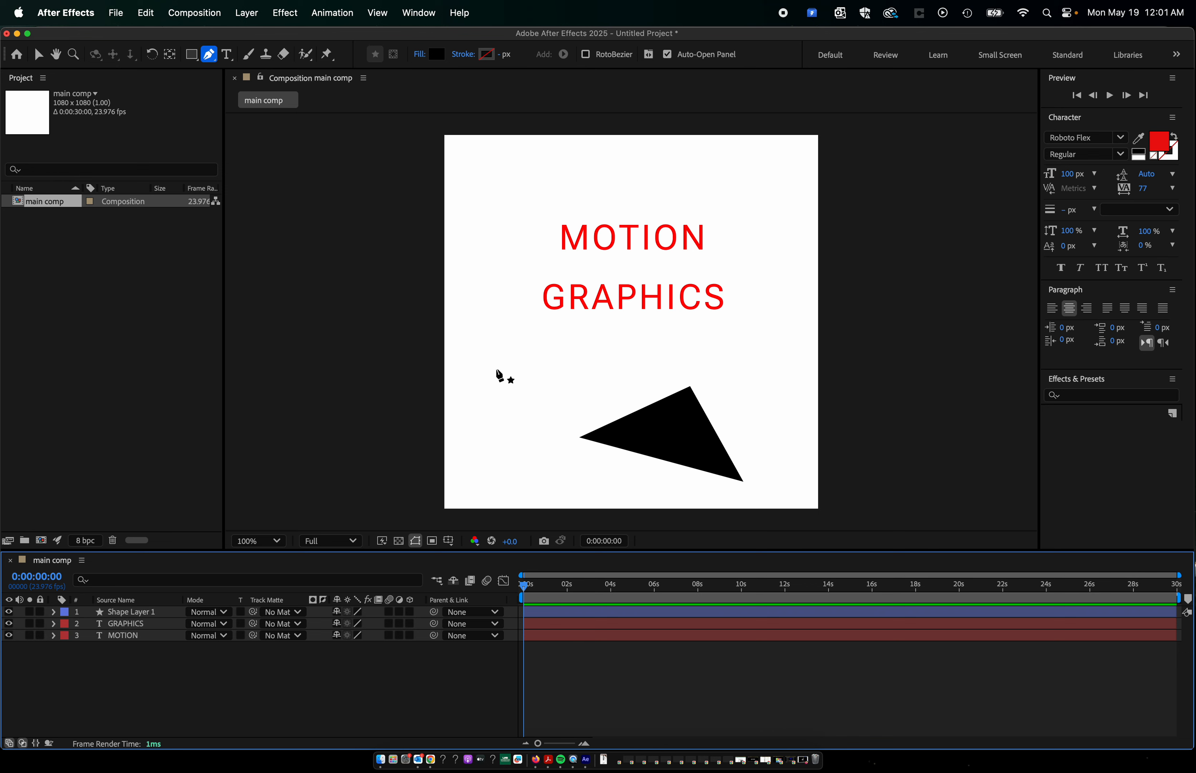
mouse_move(492, 366)
mouse_down()
mouse_move(539, 405)
mouse_move(498, 404)
mouse_move(546, 441)
mouse_move(585, 343)
mouse_move(529, 355)
mouse_move(526, 375)
mouse_move(461, 349)
mouse_move(472, 364)
mouse_up()
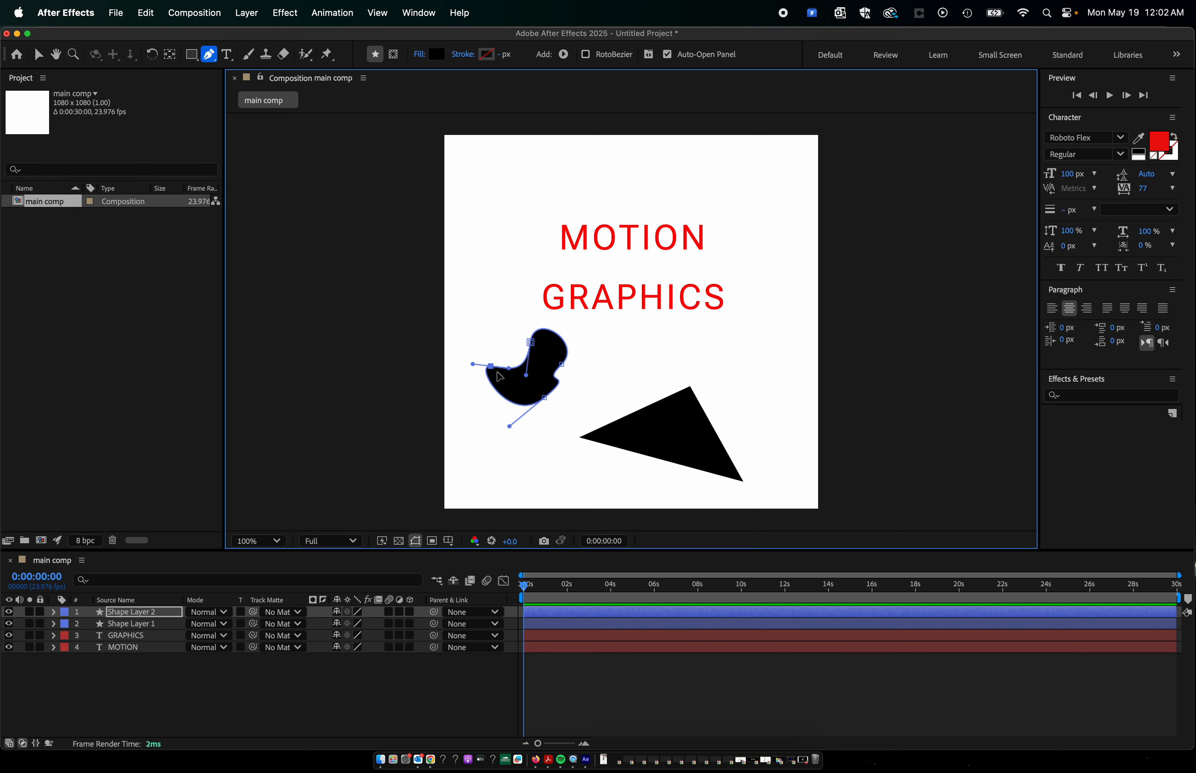
Reshape the curved black shape beside the triangle by pulling its bottom point down, and select its left path point.
mouse_move(532, 346)
mouse_down()
mouse_move(517, 330)
mouse_move(534, 354)
mouse_move(585, 364)
mouse_move(533, 445)
mouse_up()
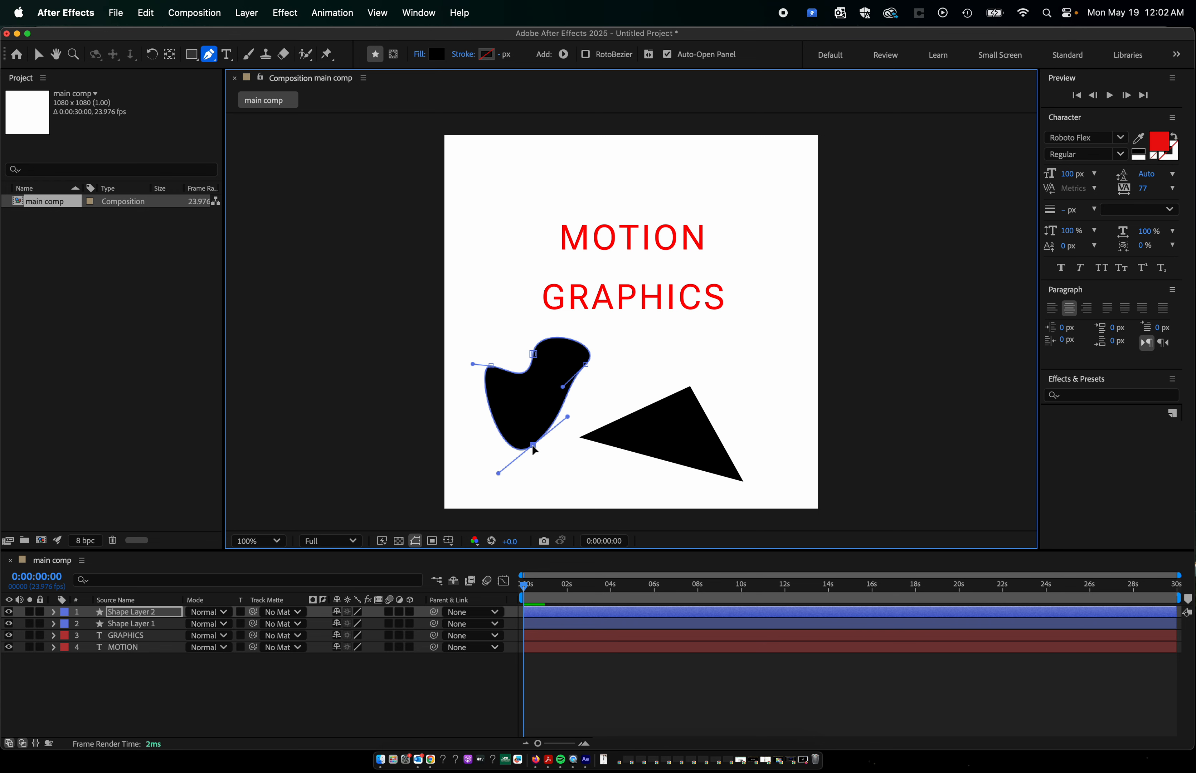
click(491, 366)
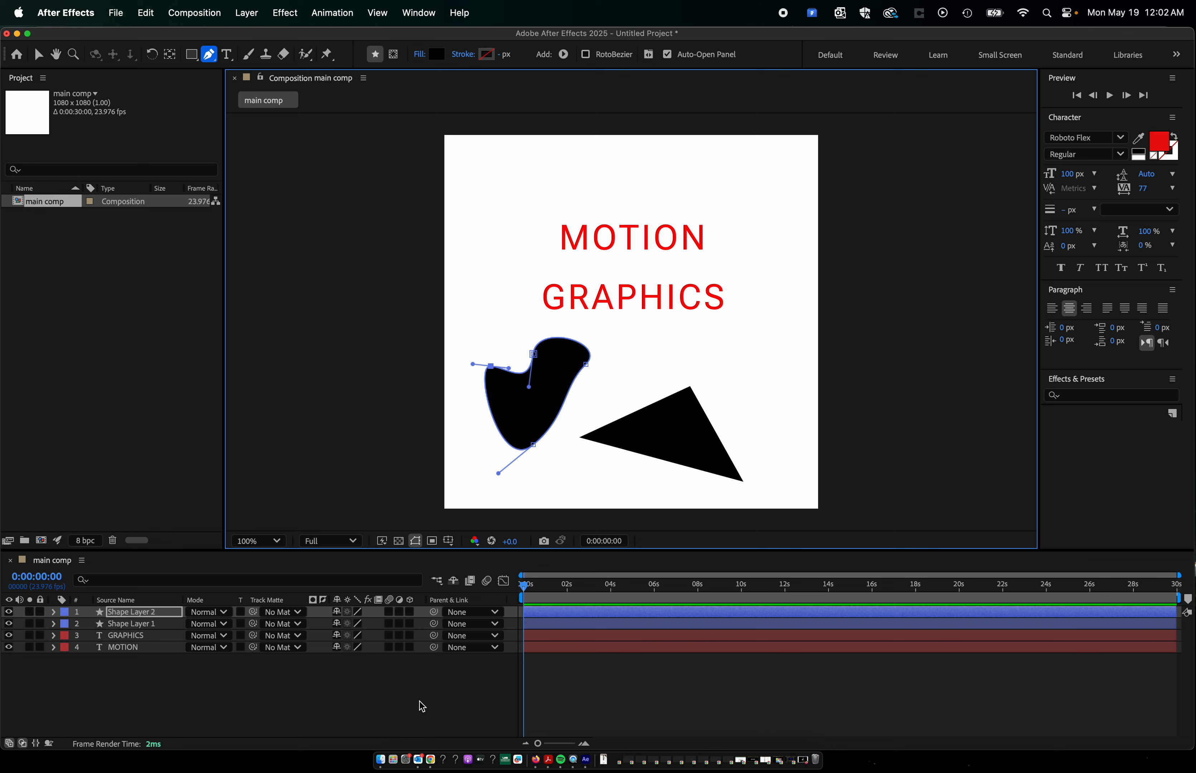
Deselect the layer, draw a closed curved black shape at the triangle's upper right with the Pen tool, and close the floating shape properties.
click(388, 702)
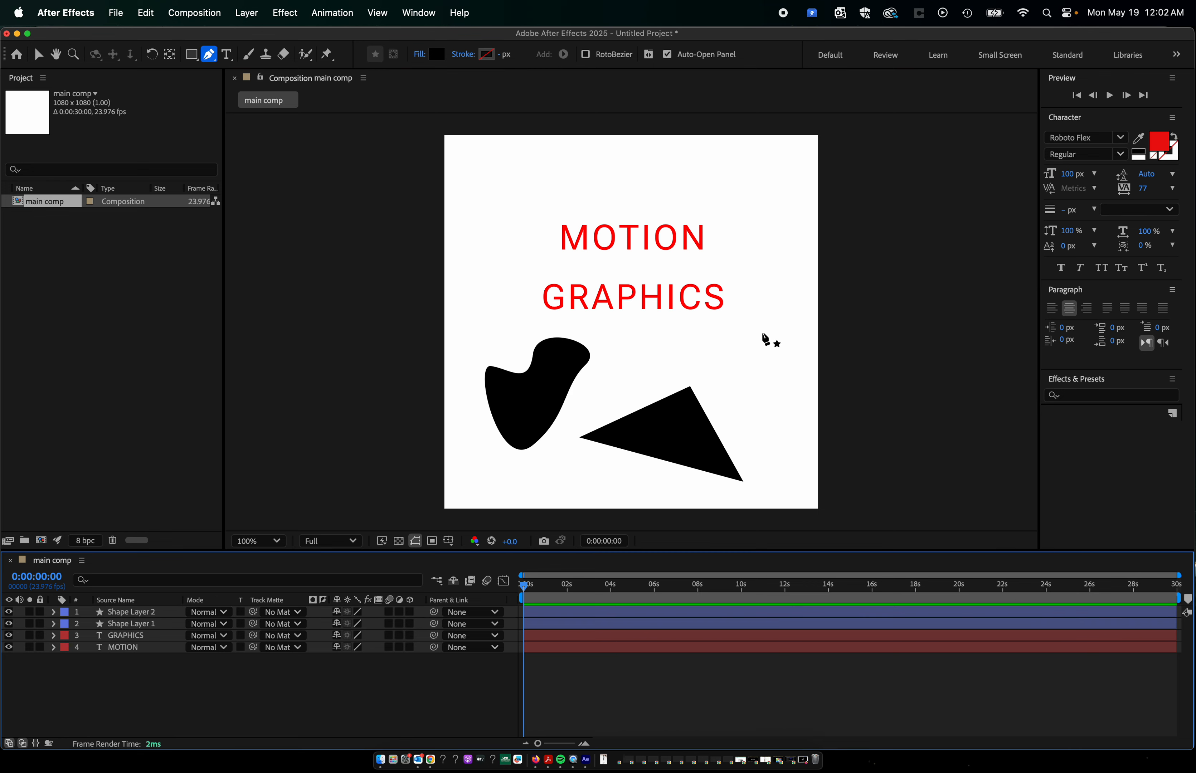
click(723, 383)
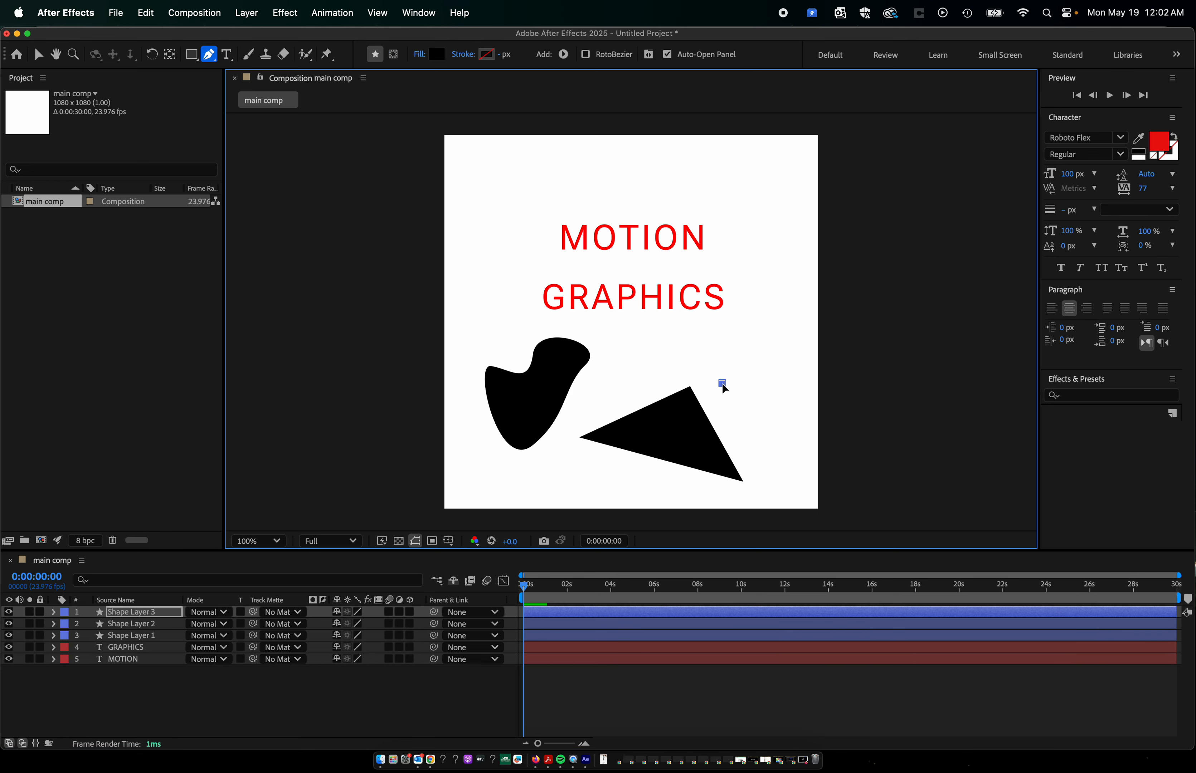
click(786, 340)
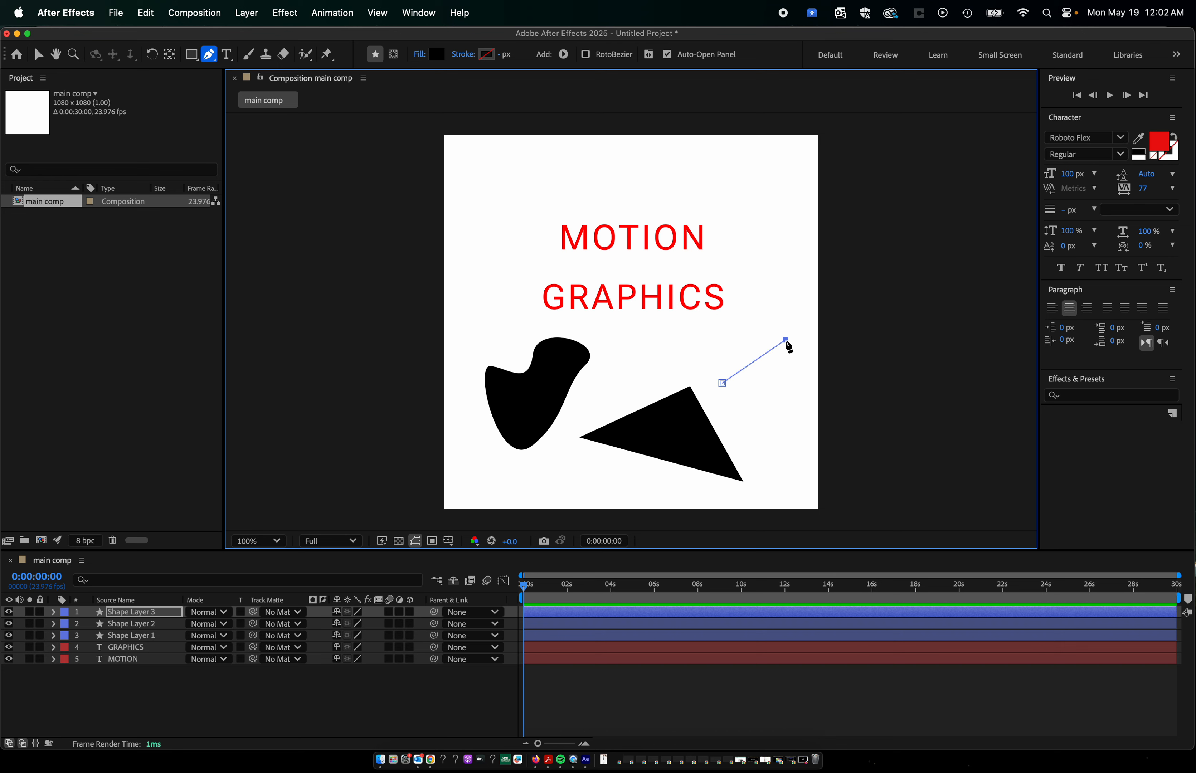
drag(787, 344, 732, 369)
click(738, 389)
key(v)
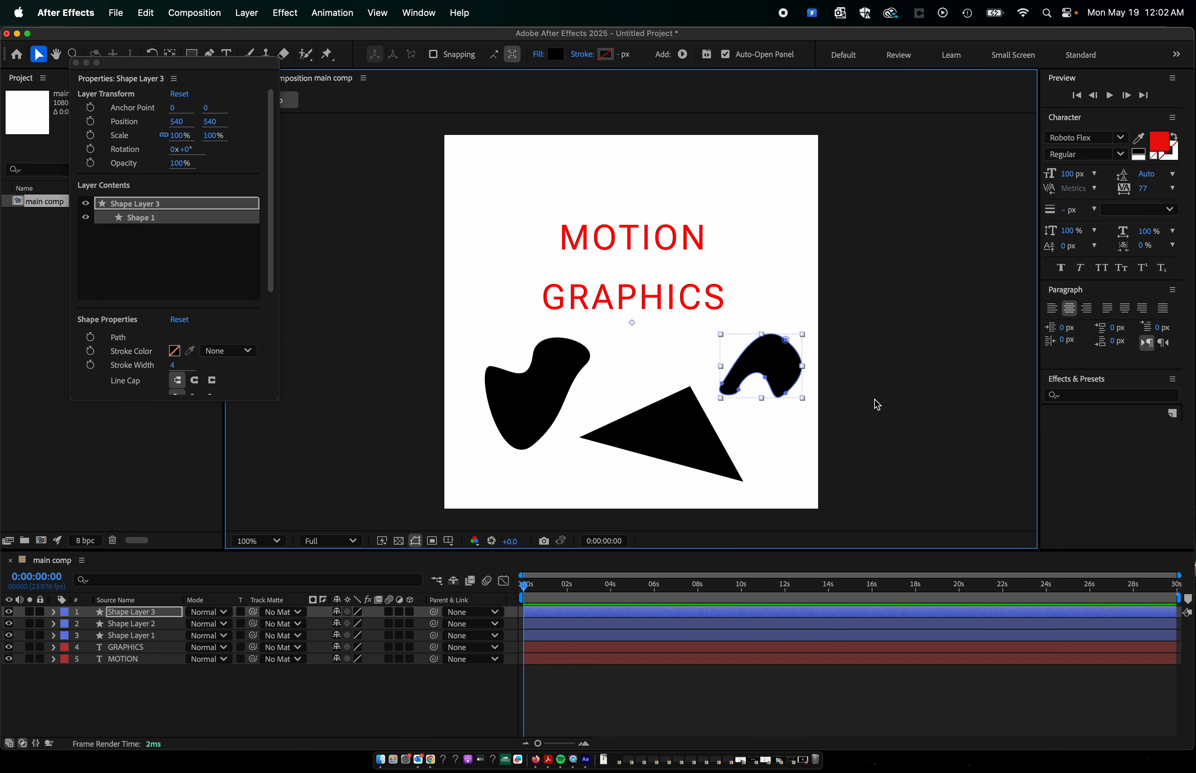
click(790, 468)
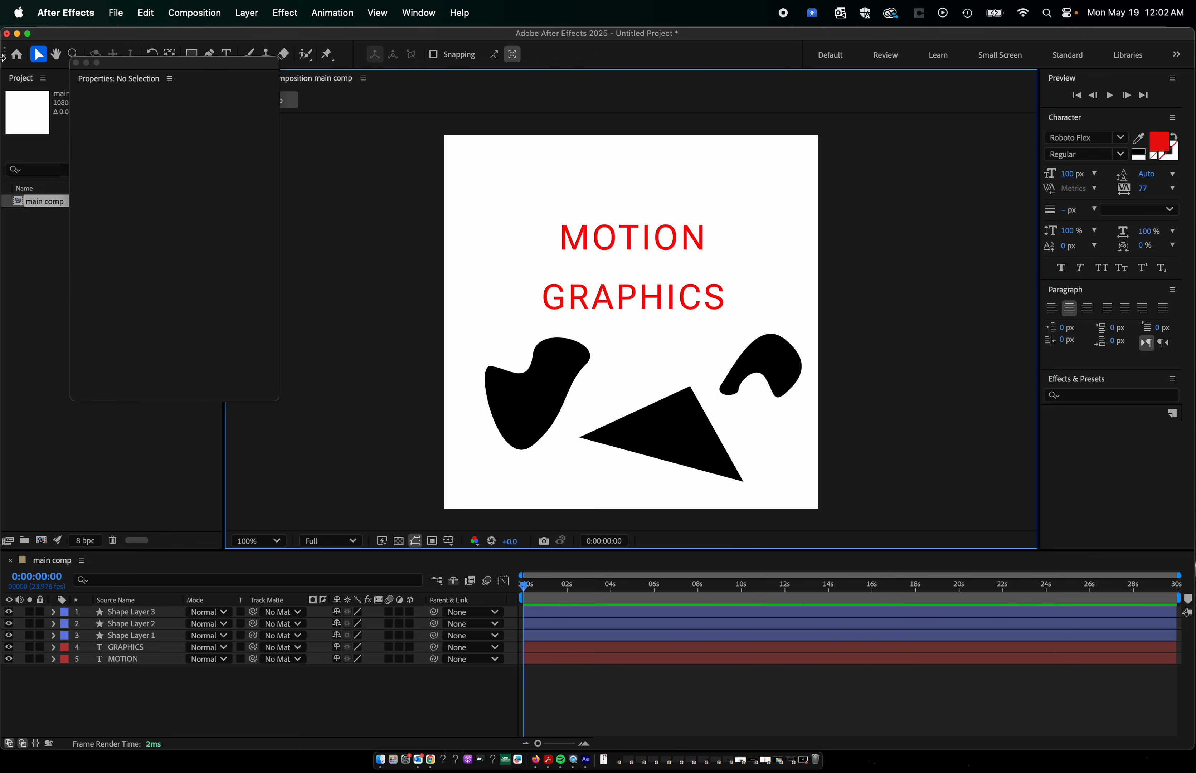
click(76, 63)
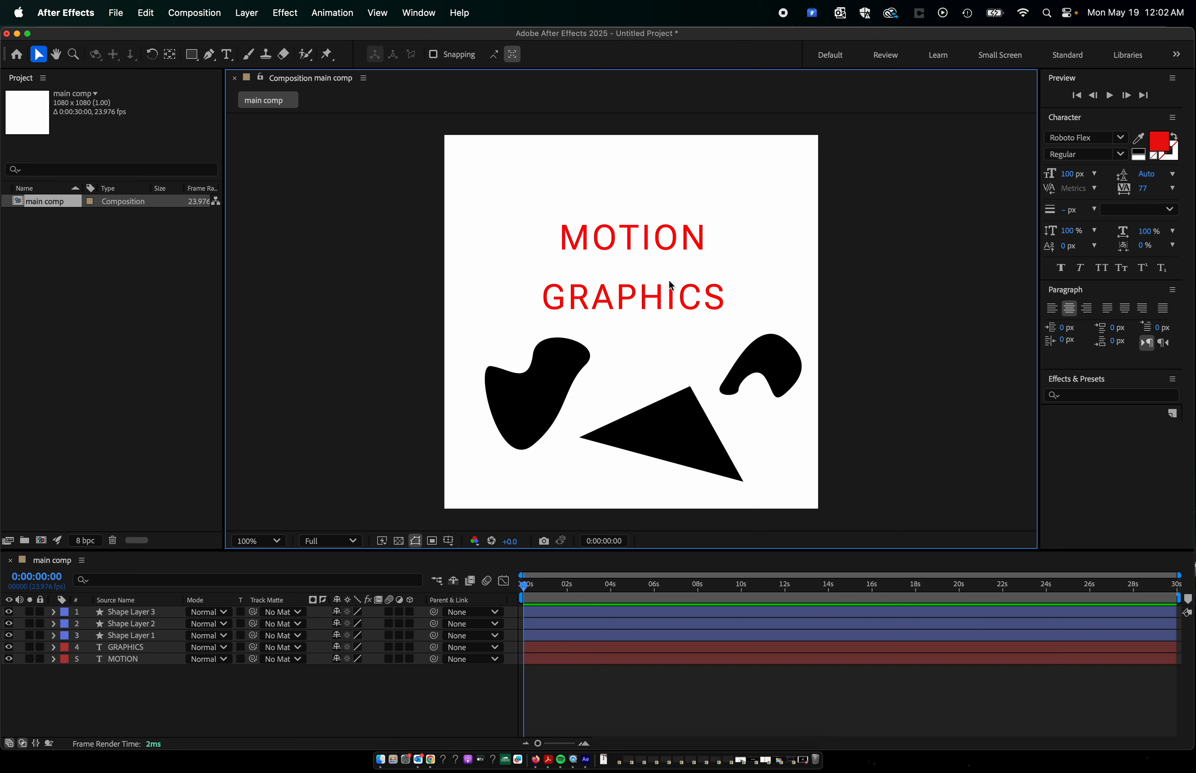
Delete the GRAPHICS and MOTION text layers and both curved shapes, keeping only the triangle.
click(628, 303)
key(Delete)
click(661, 239)
key(Delete)
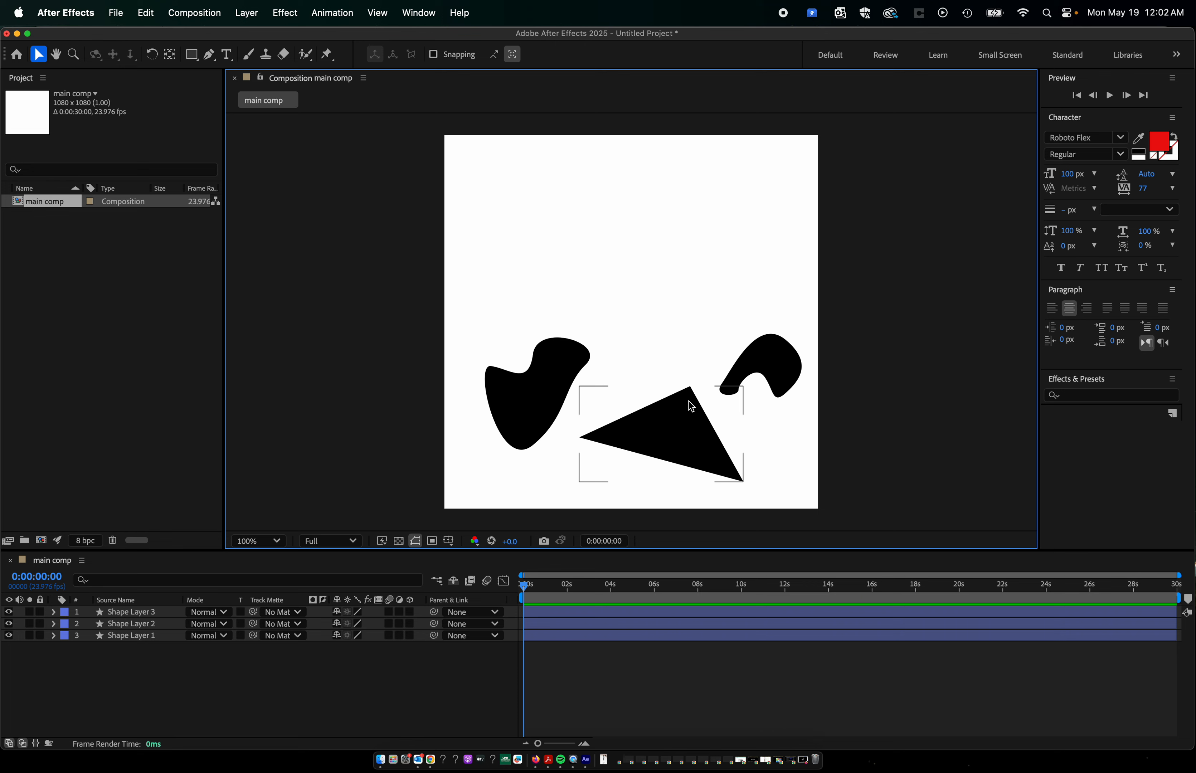
click(746, 363)
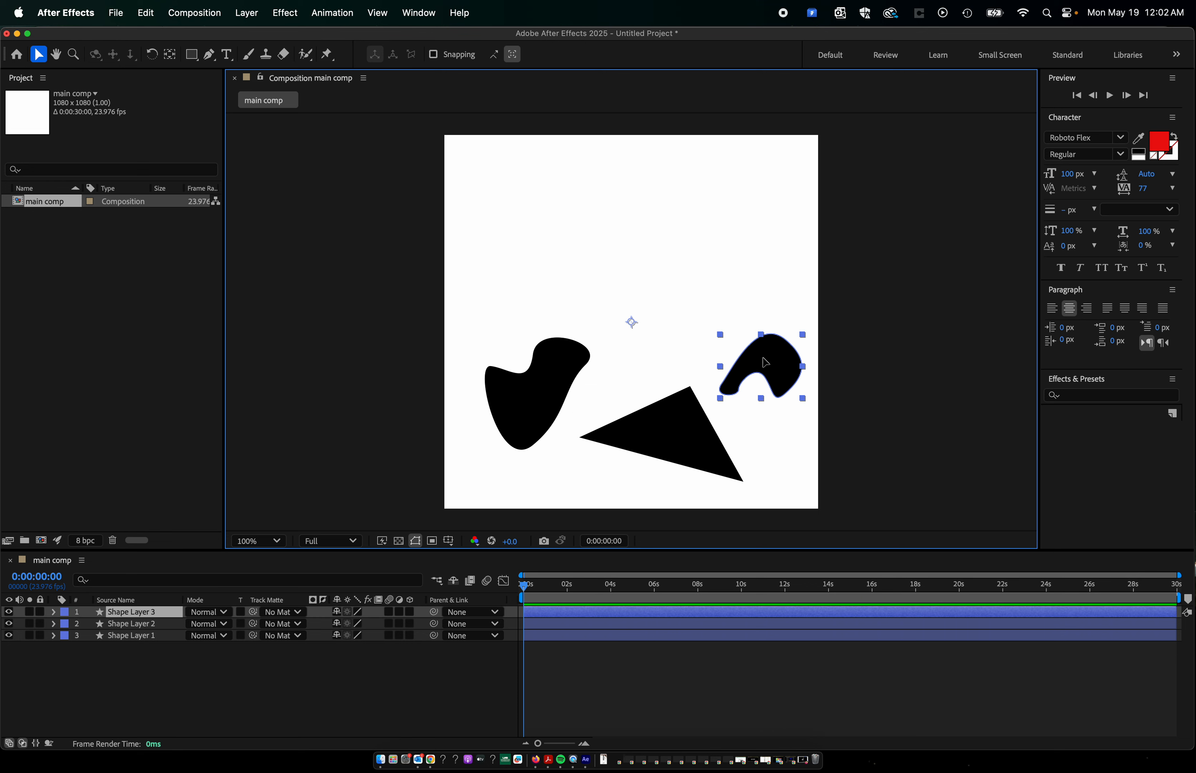
key(Delete)
click(581, 386)
key(Delete)
Move the triangle up into the upper-left corner of the composition with the Selection tool.
drag(660, 435, 612, 271)
click(864, 321)
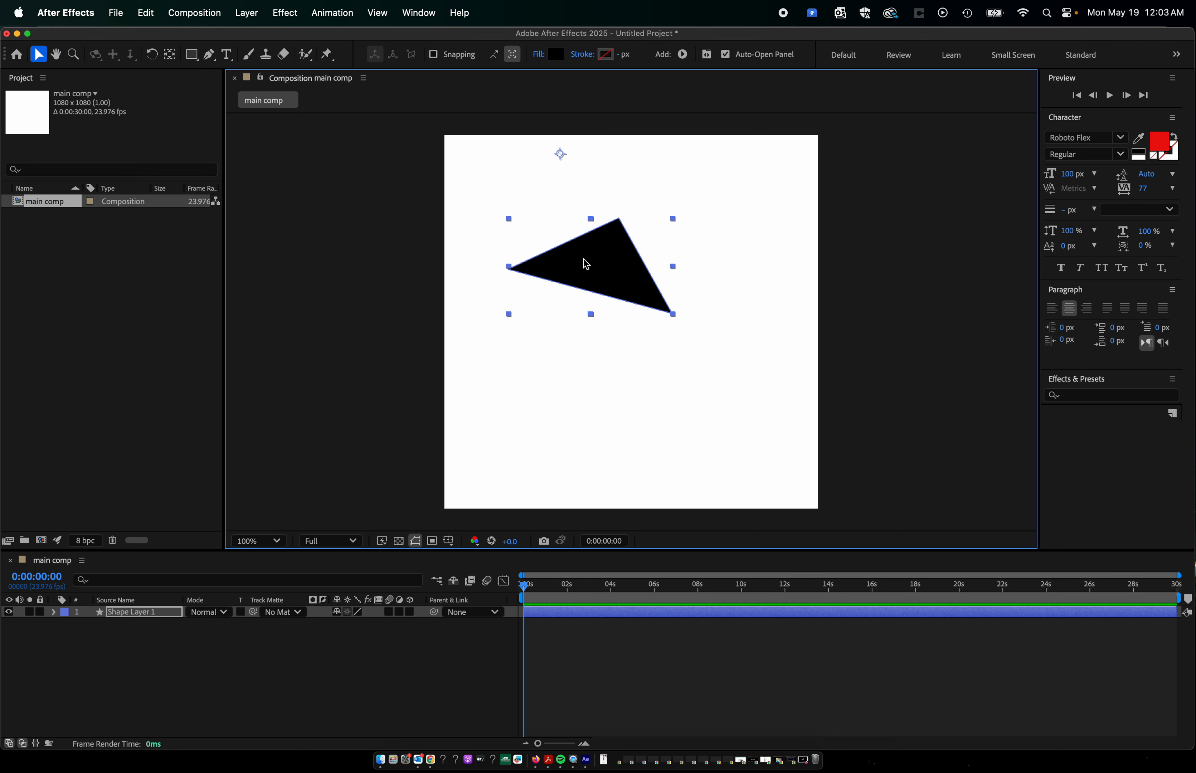
drag(586, 263, 535, 208)
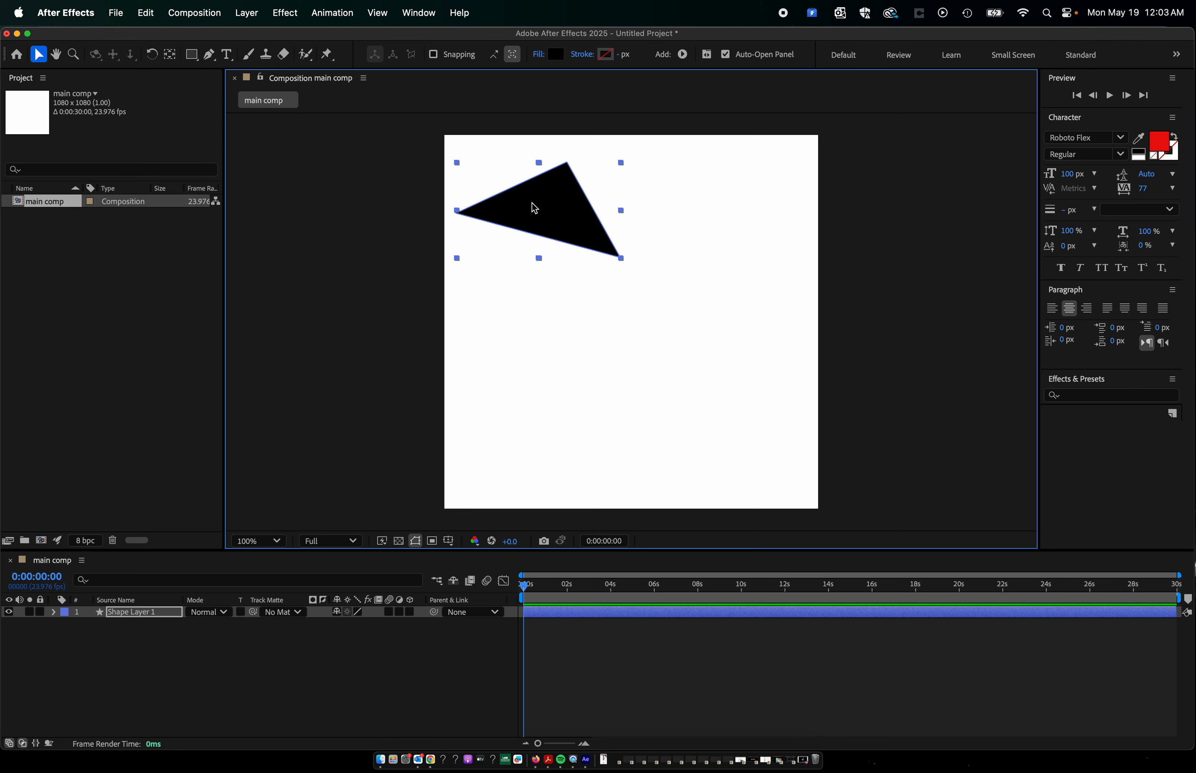
mouse_move(534, 208)
mouse_down()
mouse_move(548, 207)
mouse_move(722, 441)
mouse_move(519, 204)
mouse_move(520, 184)
mouse_move(545, 198)
mouse_move(526, 195)
mouse_move(737, 453)
mouse_move(547, 234)
mouse_move(536, 193)
mouse_move(578, 200)
mouse_move(578, 301)
mouse_move(632, 299)
mouse_move(522, 193)
mouse_move(534, 203)
mouse_up()
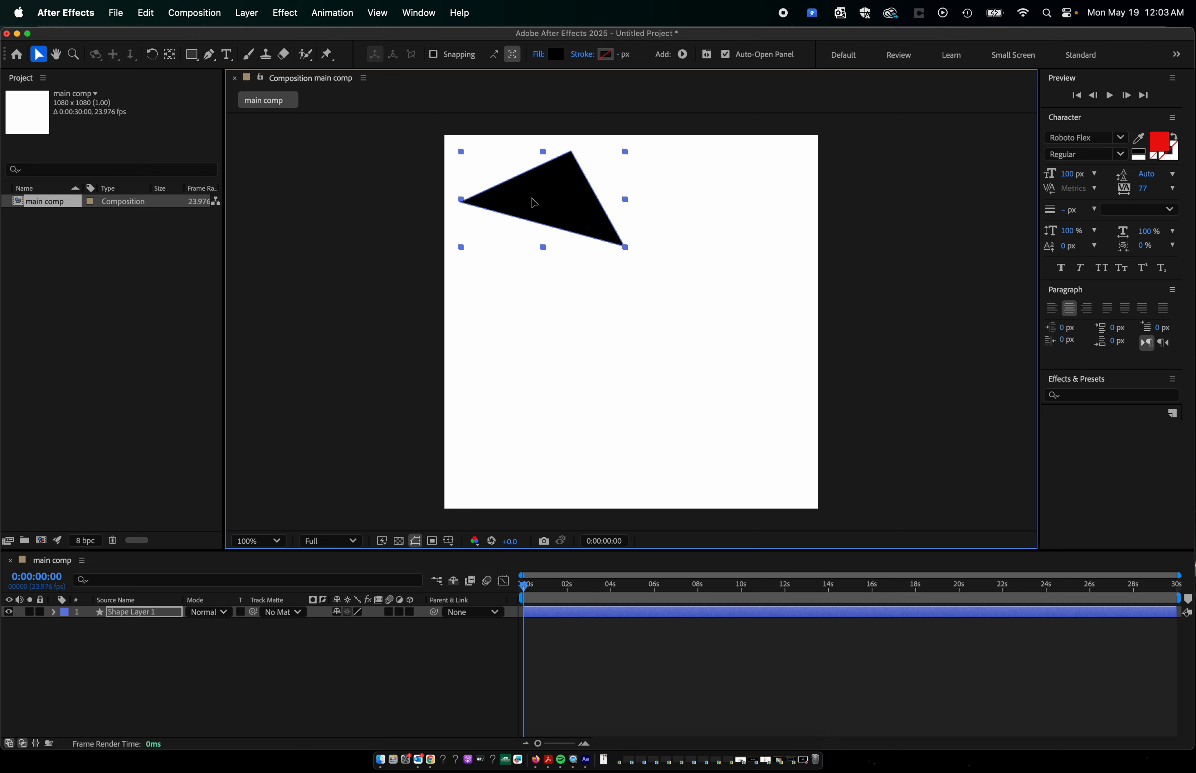
Move the triangle to the composition's lower-right, upper-right and lower-left corners and back to its upper-left corner.
drag(535, 202, 714, 450)
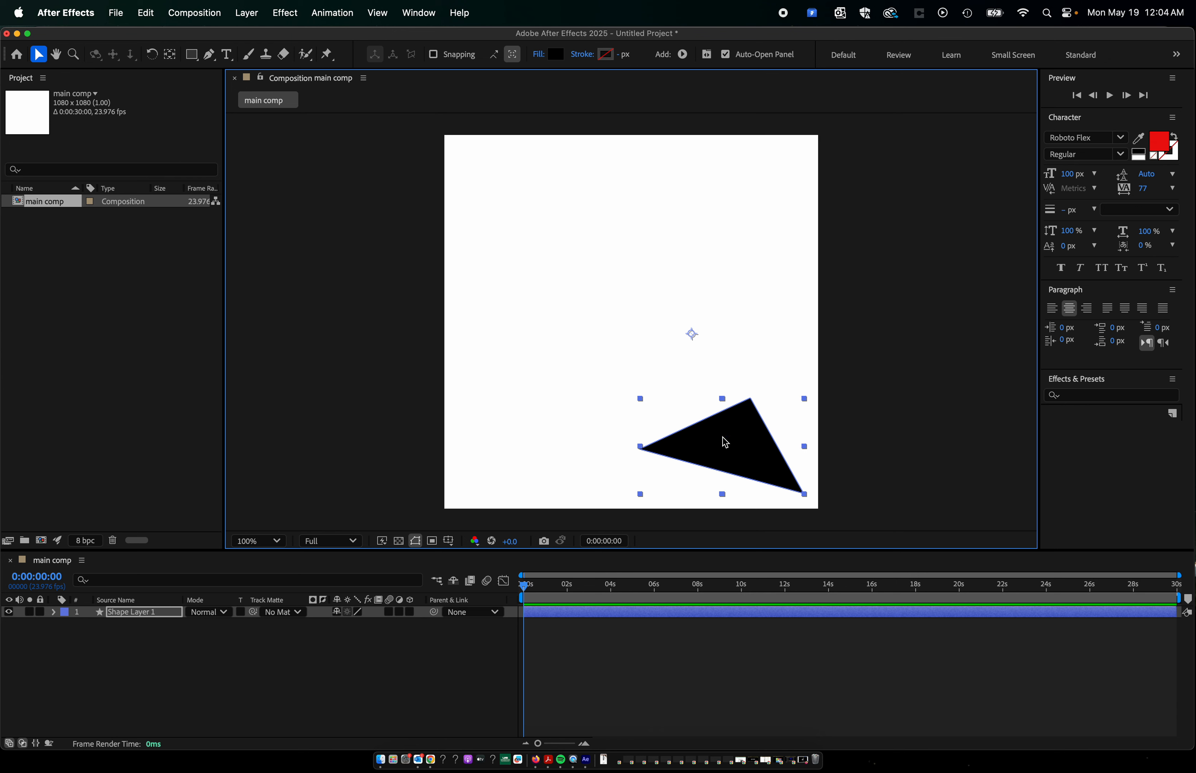
drag(723, 442, 729, 192)
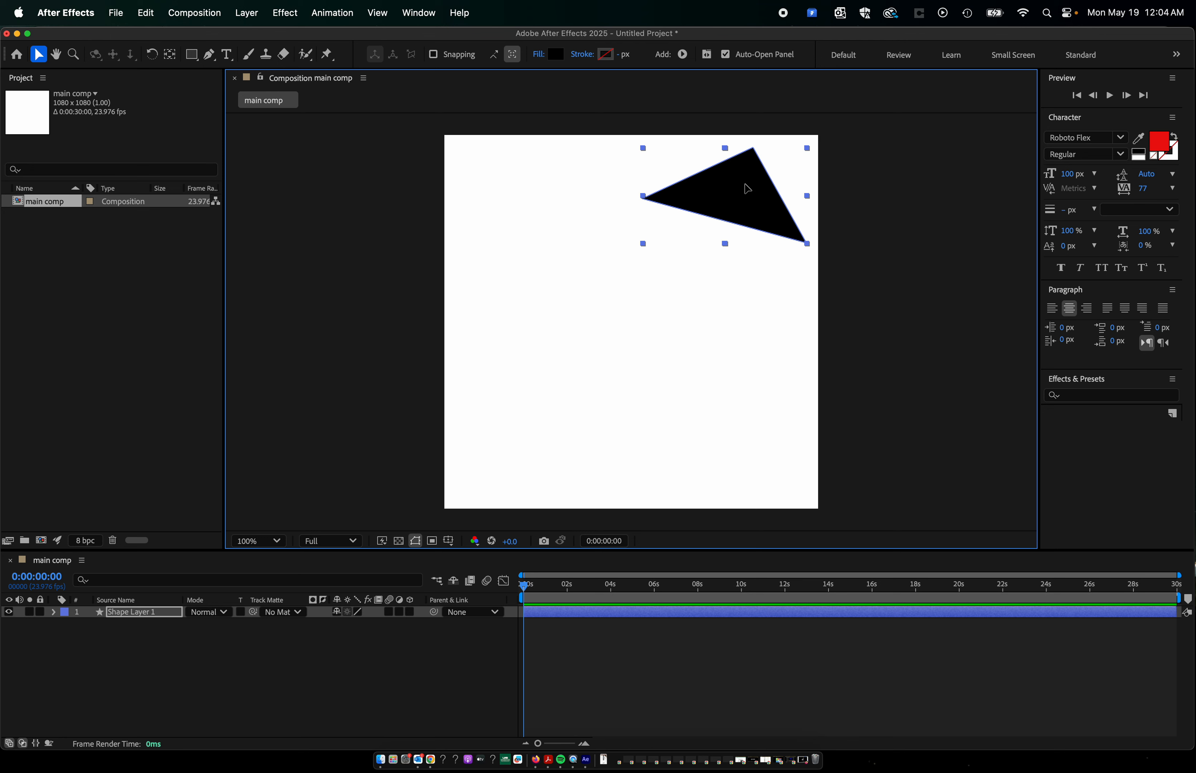
drag(747, 189, 545, 456)
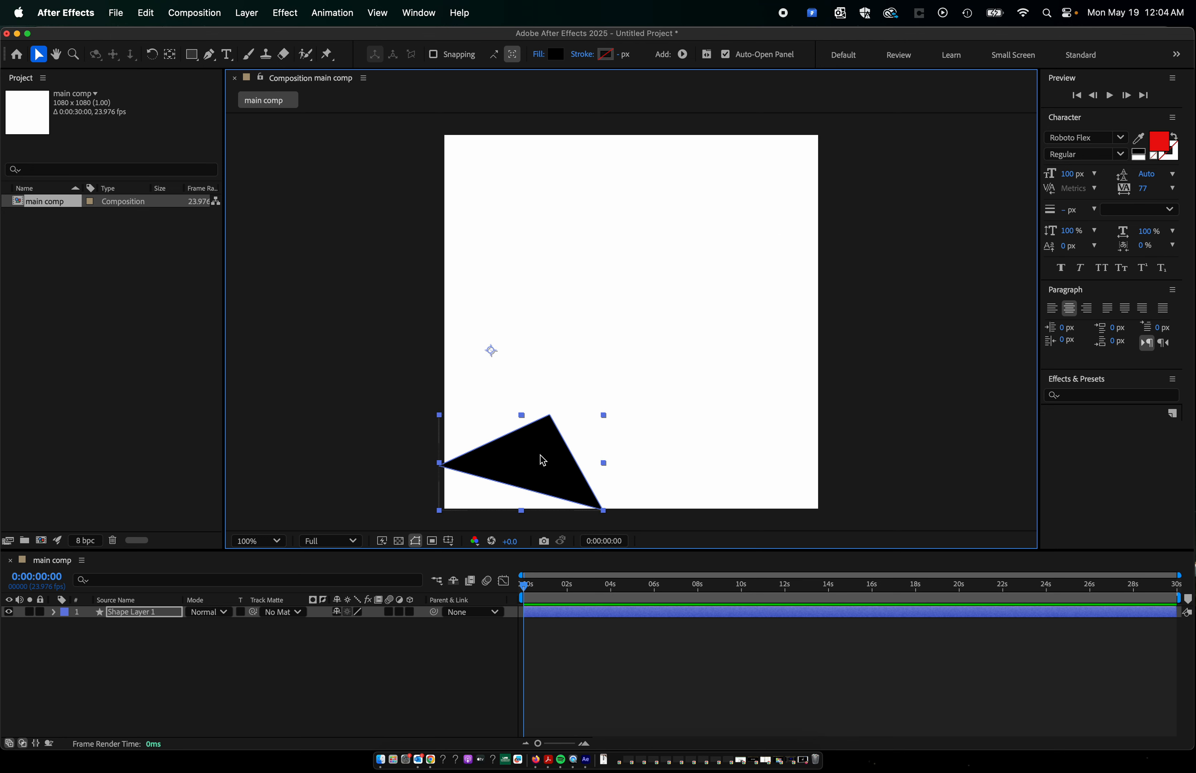
drag(543, 461, 559, 192)
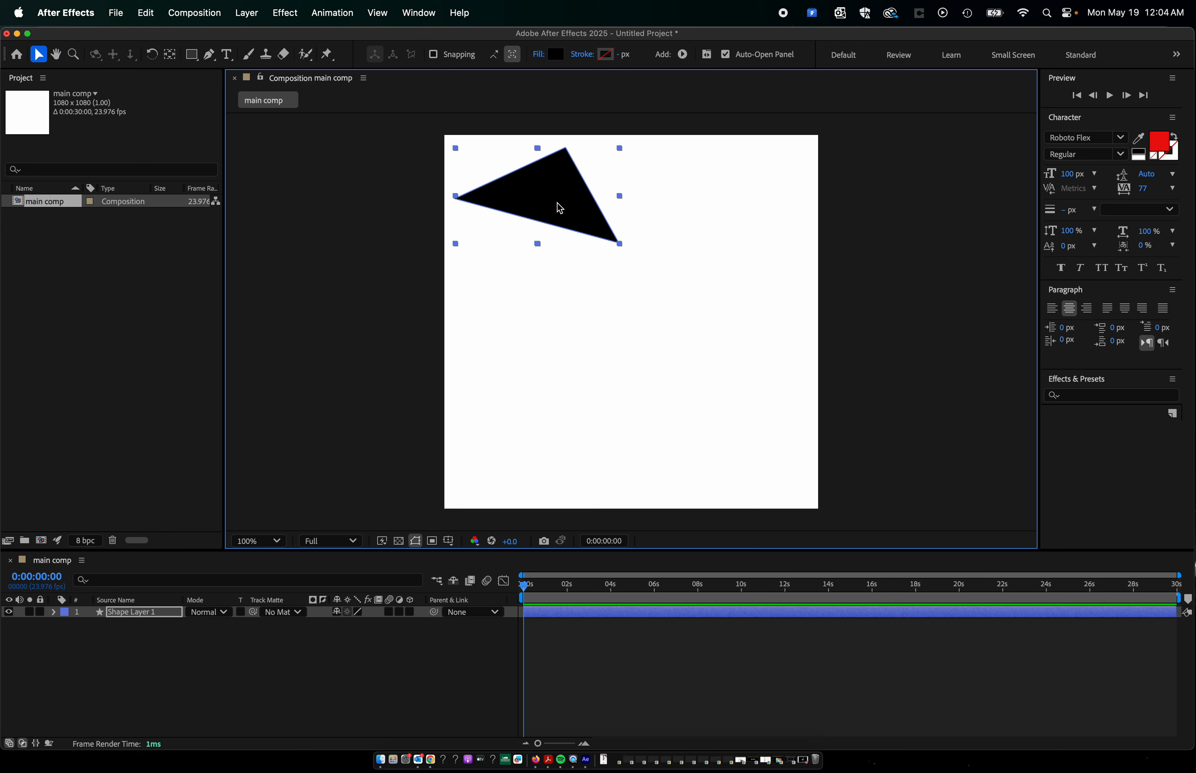
drag(558, 206, 559, 206)
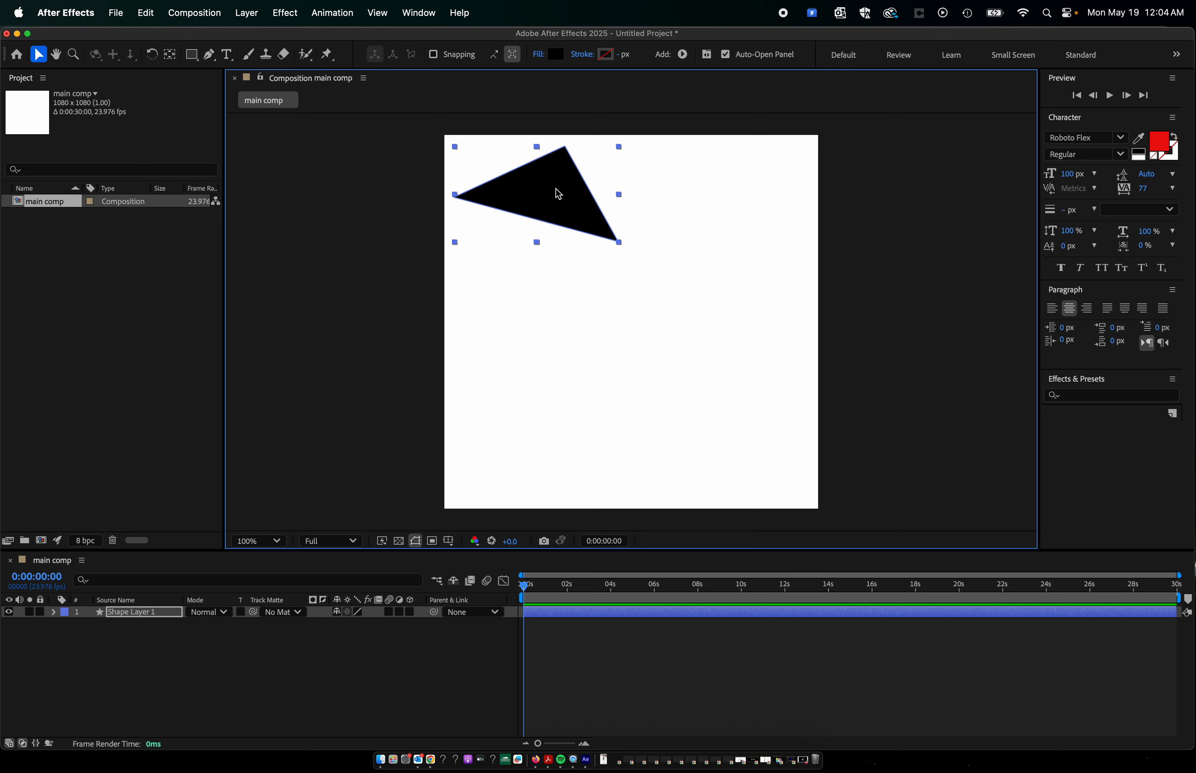
drag(558, 194, 536, 155)
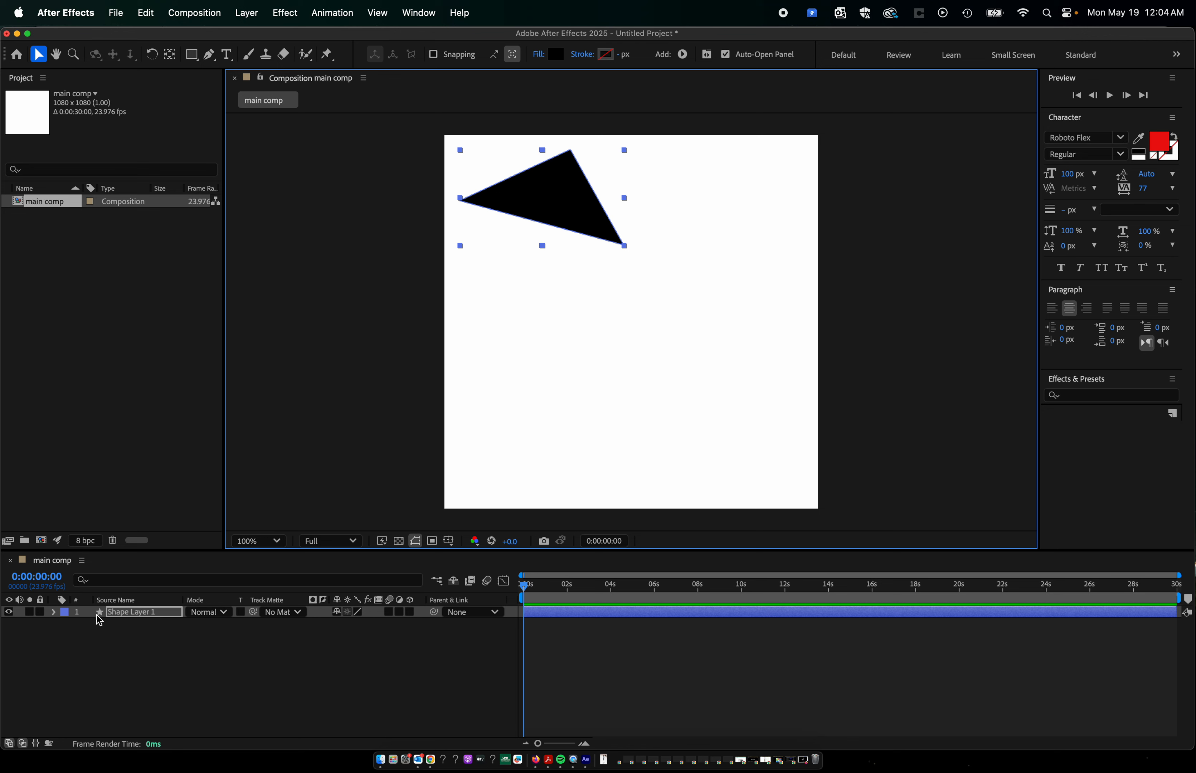
Expand the triangle layer's Contents and Transform properties in the timeline.
click(53, 613)
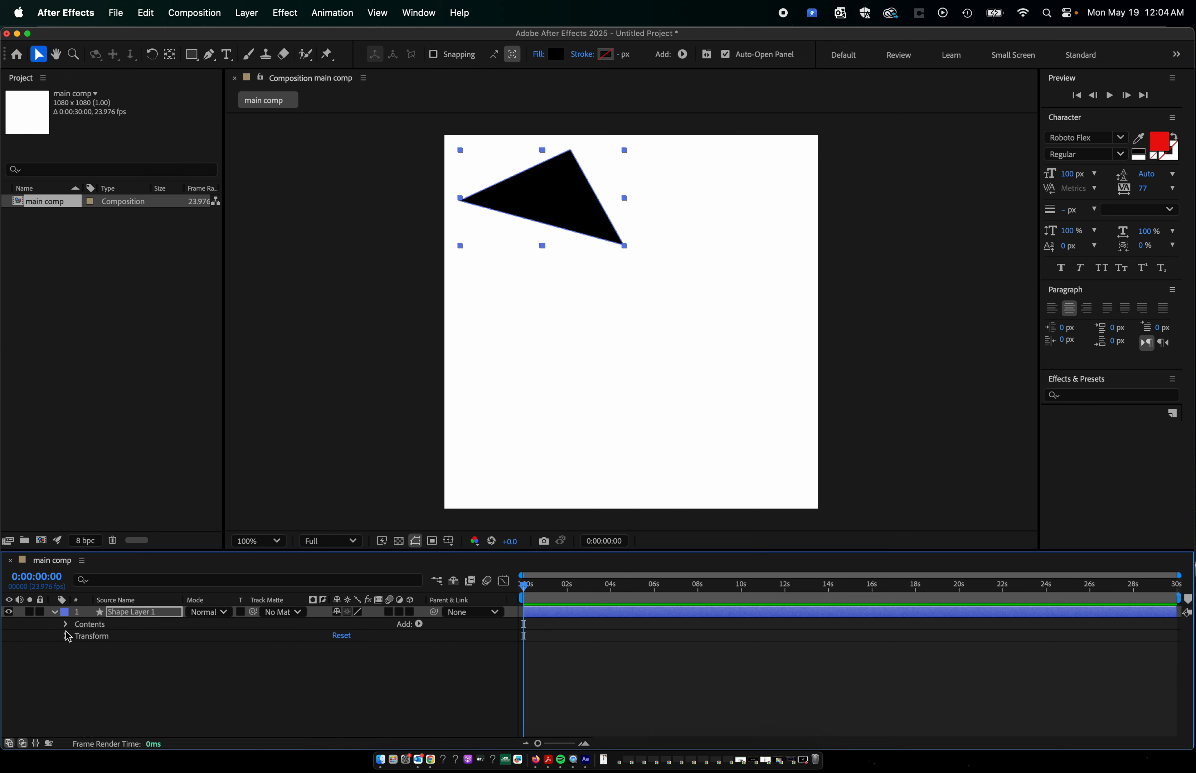
click(66, 625)
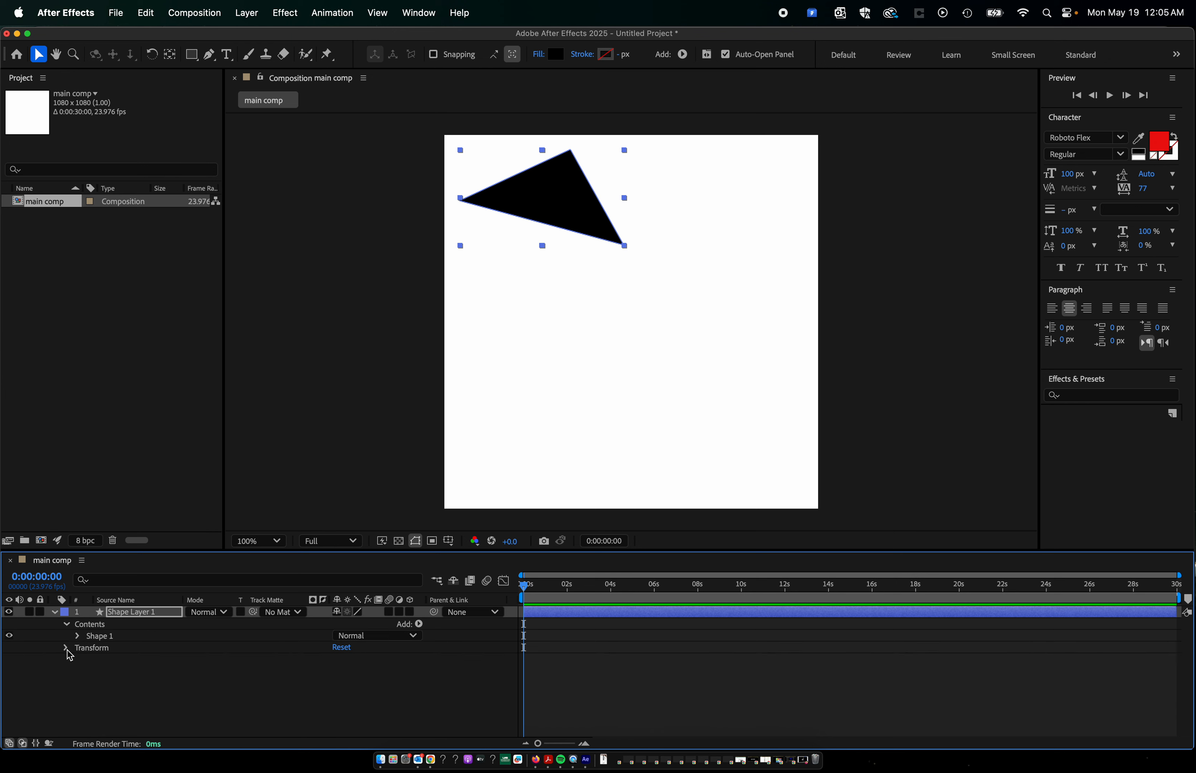
click(66, 649)
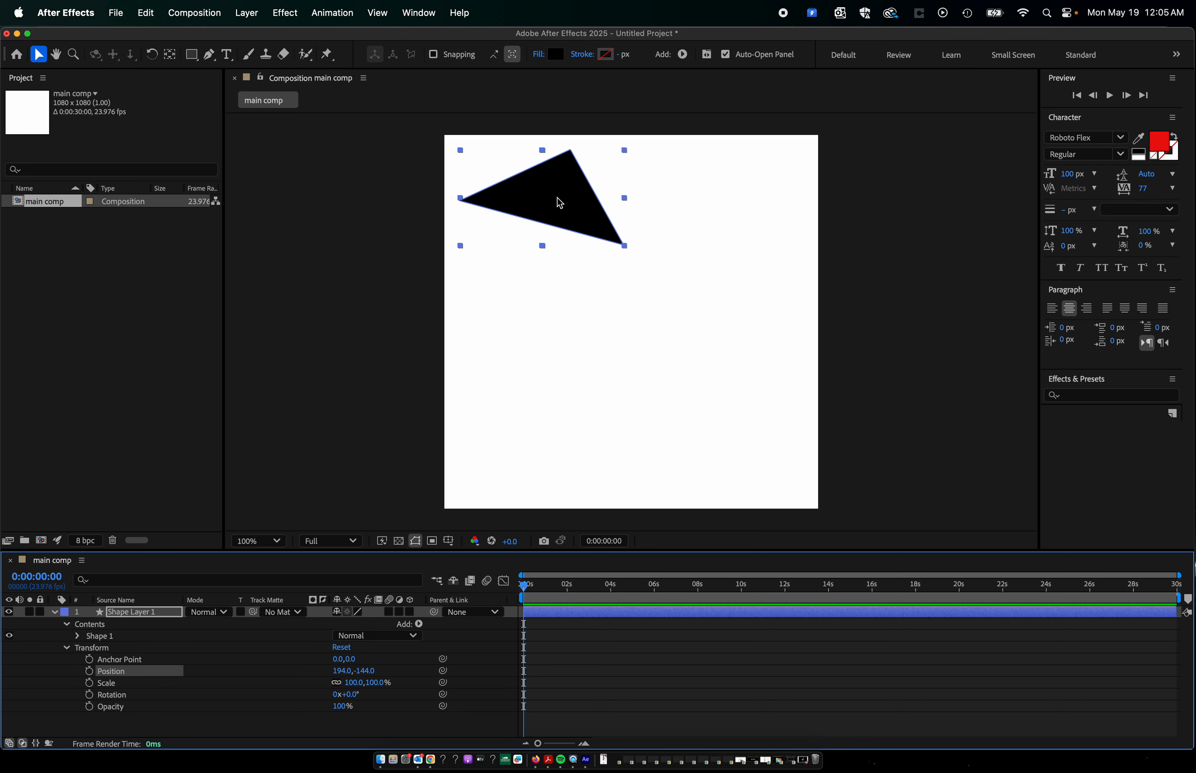
Nudge the triangle on the canvas and adjust its Position values to X 239 and Y -10.
mouse_move(560, 203)
mouse_down()
mouse_move(543, 214)
mouse_move(587, 202)
mouse_move(563, 206)
mouse_move(757, 473)
mouse_move(518, 181)
mouse_move(555, 207)
mouse_up()
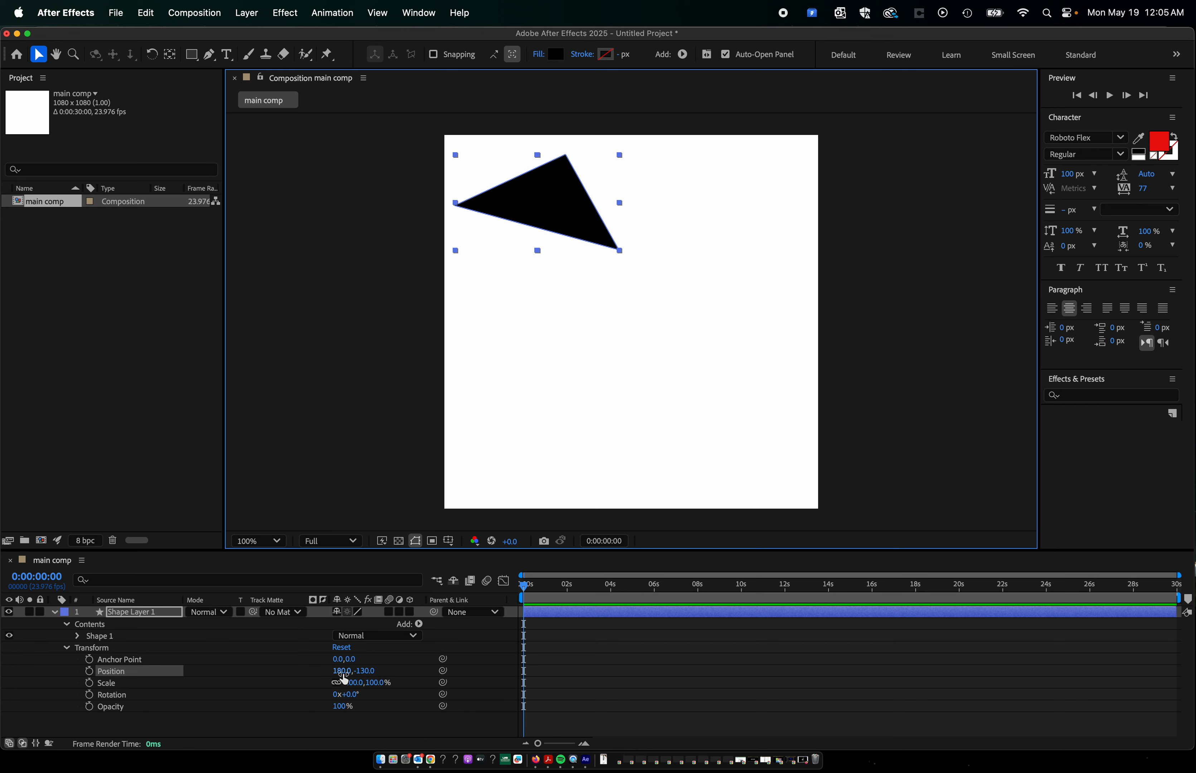
mouse_move(344, 679)
mouse_down()
mouse_move(394, 681)
mouse_move(307, 681)
mouse_move(422, 682)
mouse_move(355, 677)
mouse_up()
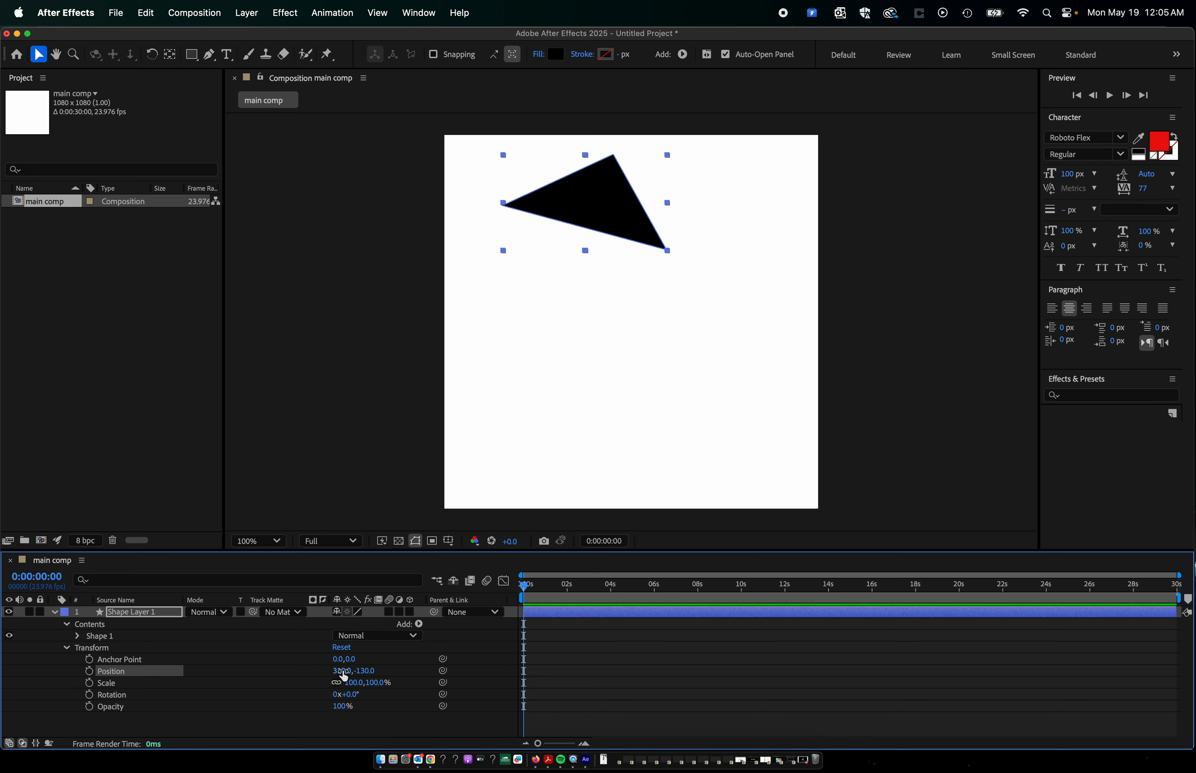
mouse_move(346, 671)
mouse_down()
mouse_move(432, 671)
mouse_move(240, 672)
mouse_move(404, 677)
mouse_move(297, 679)
mouse_move(384, 680)
mouse_move(308, 680)
mouse_move(359, 683)
mouse_up()
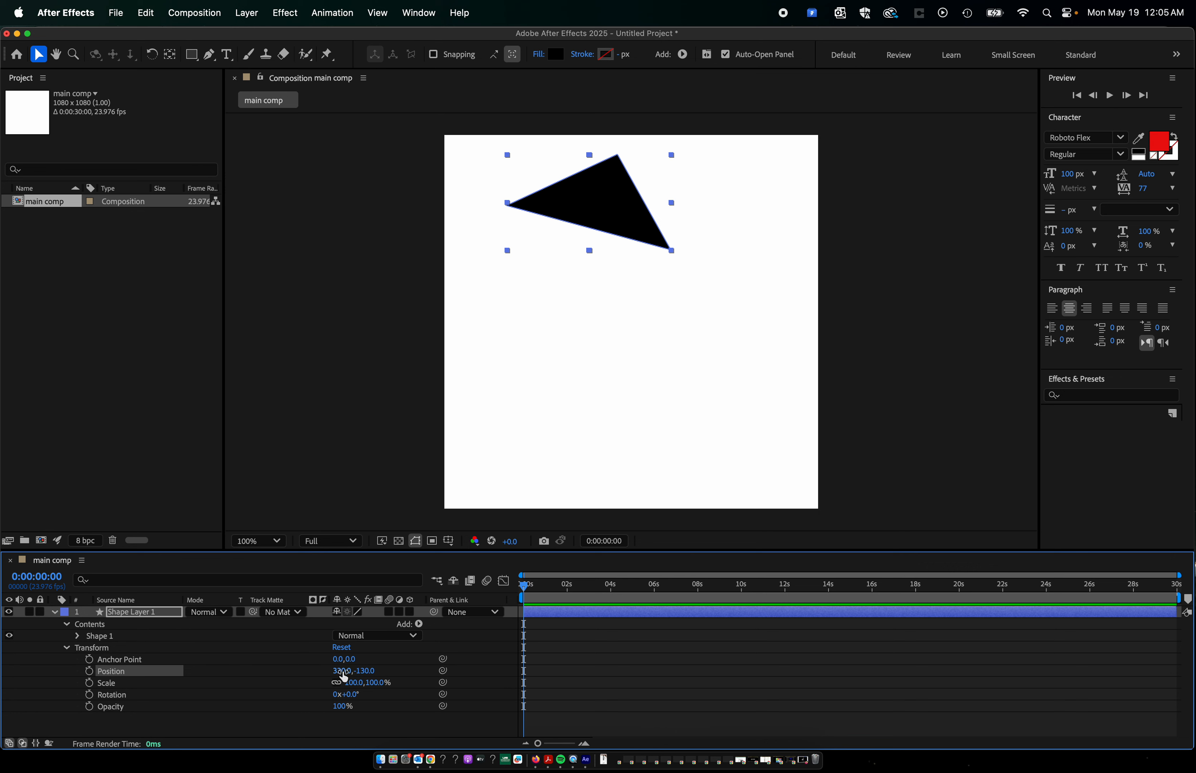
drag(342, 671, 291, 671)
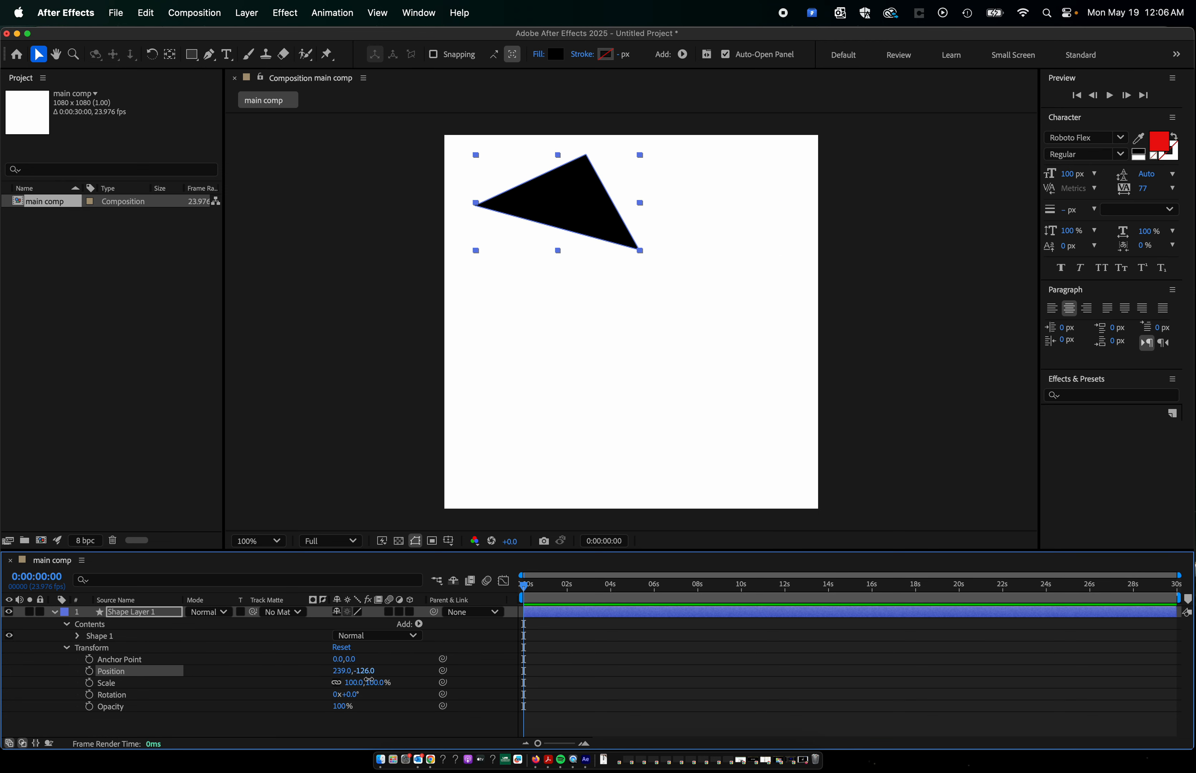
drag(368, 681, 372, 734)
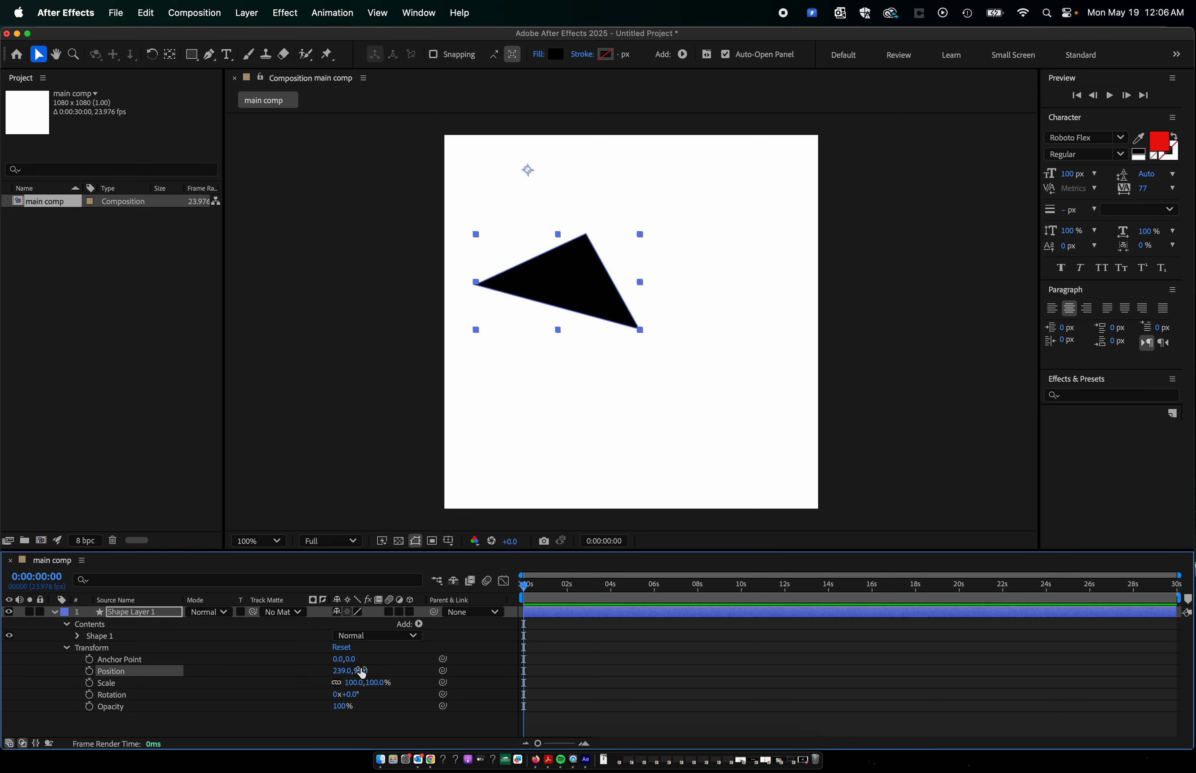
drag(362, 673, 383, 553)
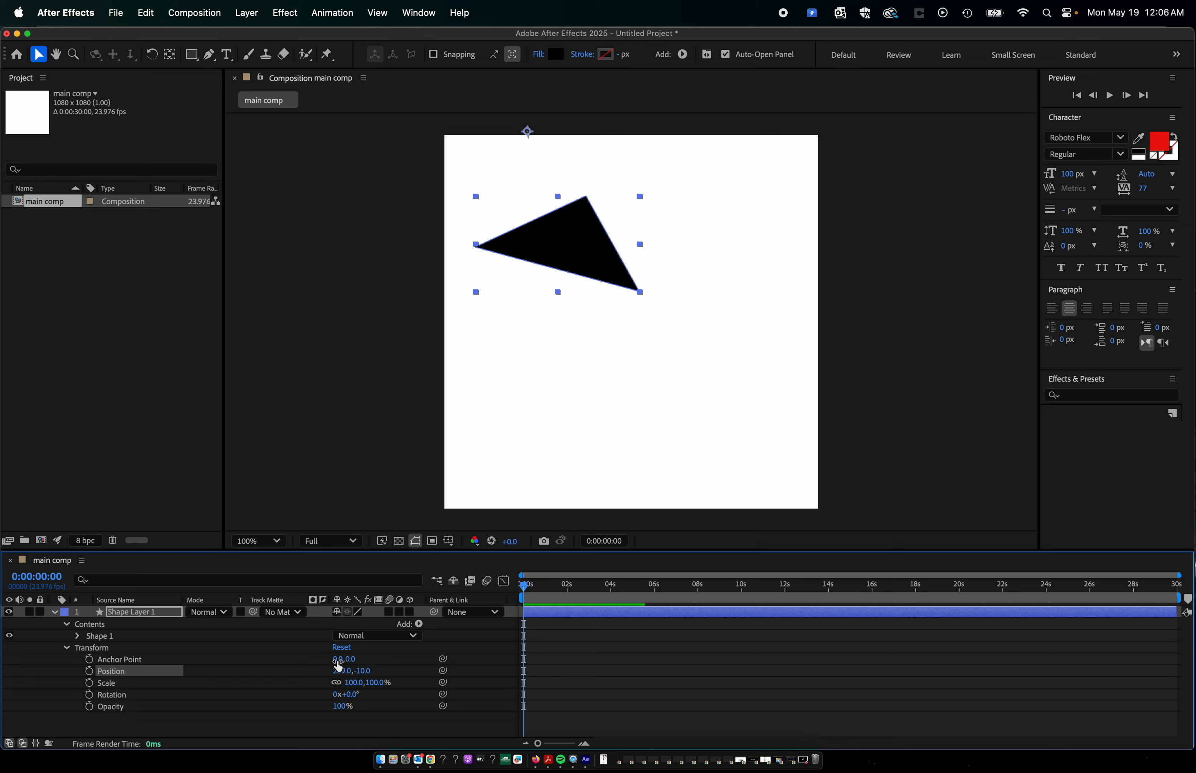
Move the triangle on the canvas back toward the upper-left corner, to a Position of about 225, -110.
drag(583, 248, 571, 211)
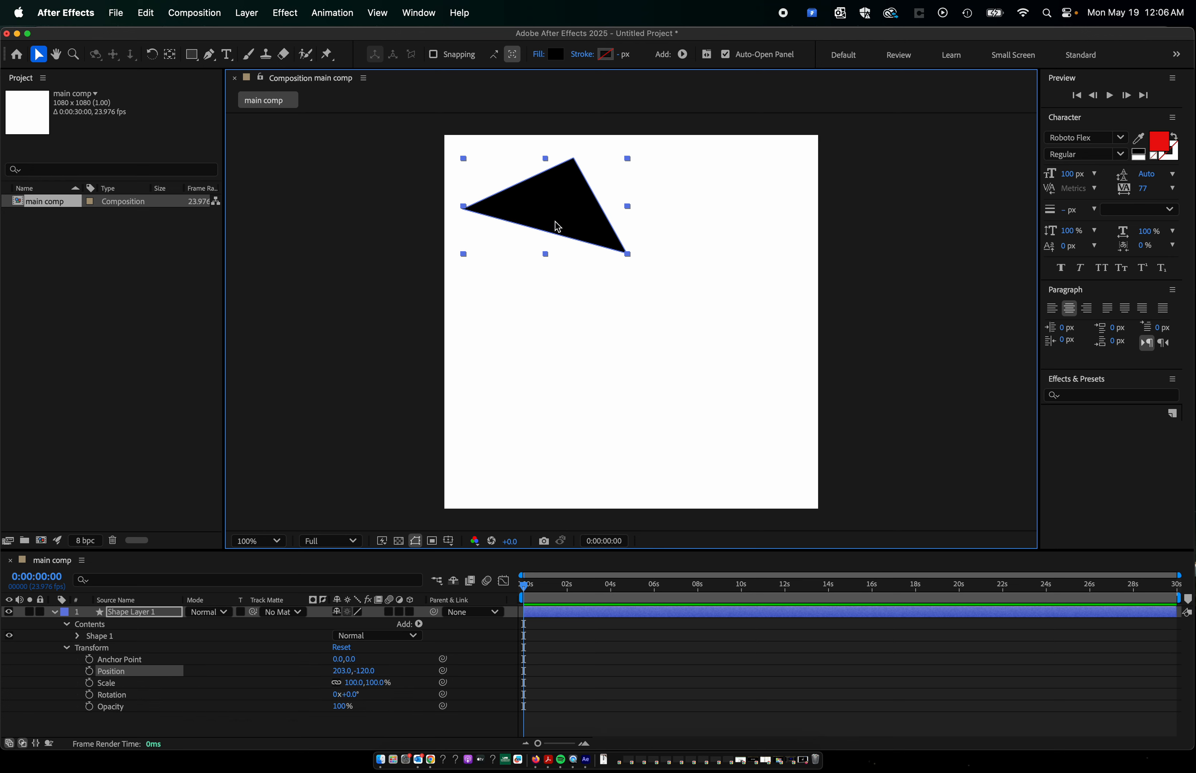
mouse_move(556, 227)
mouse_down()
mouse_move(526, 213)
mouse_move(738, 462)
mouse_move(537, 211)
mouse_move(551, 220)
mouse_up()
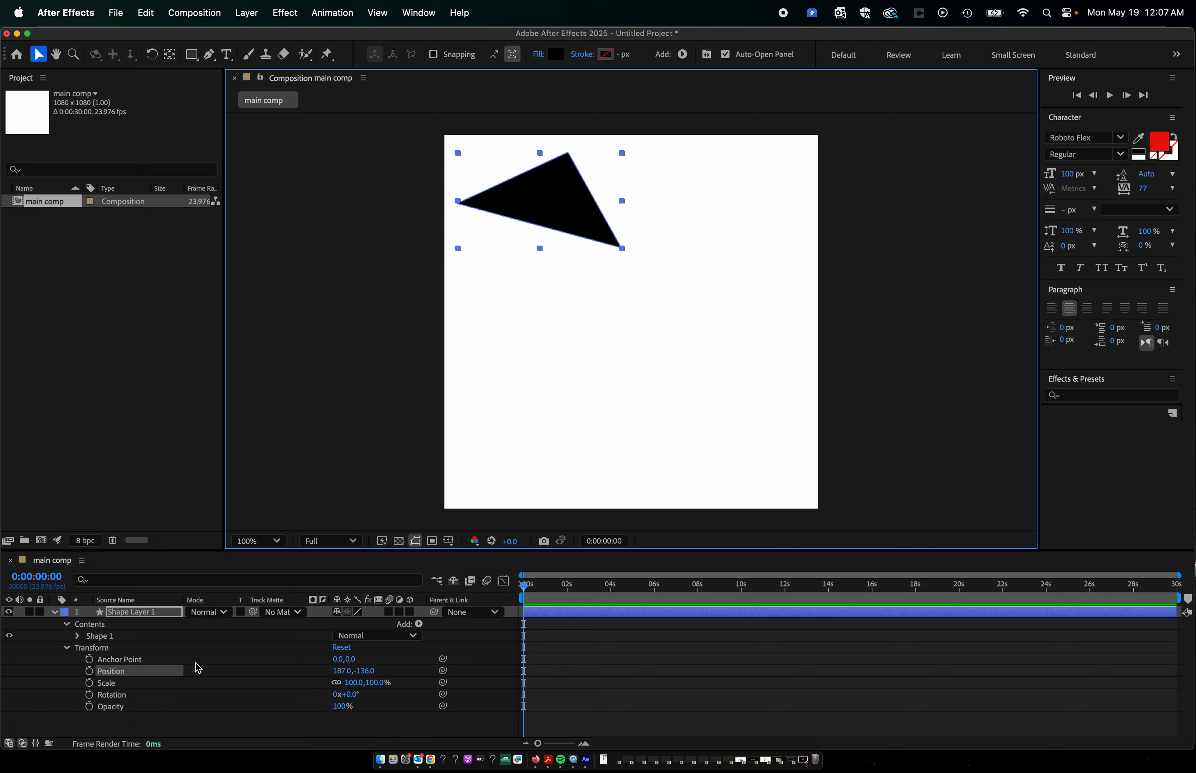
mouse_move(566, 208)
mouse_down()
mouse_move(582, 203)
mouse_move(579, 218)
mouse_up()
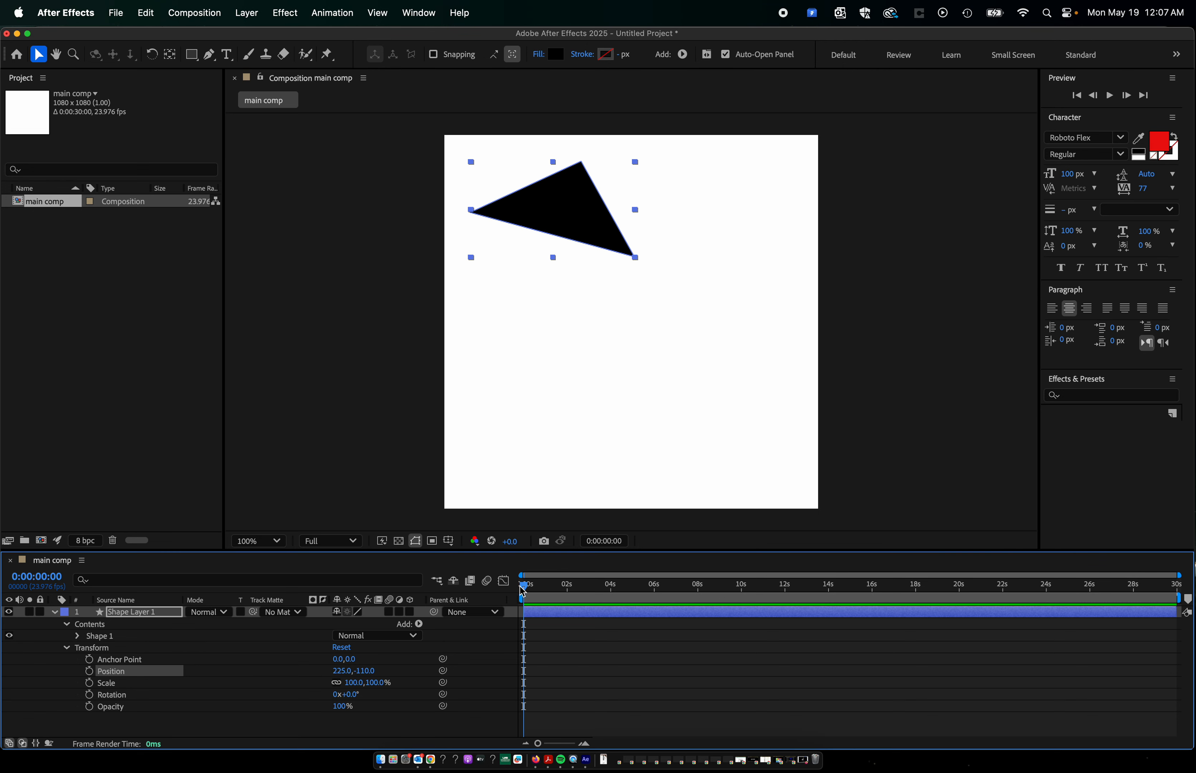
Scrub the current-time indicator back and forth between the start and about 8 seconds, stopping at 0:00:03:15.
drag(526, 591, 567, 593)
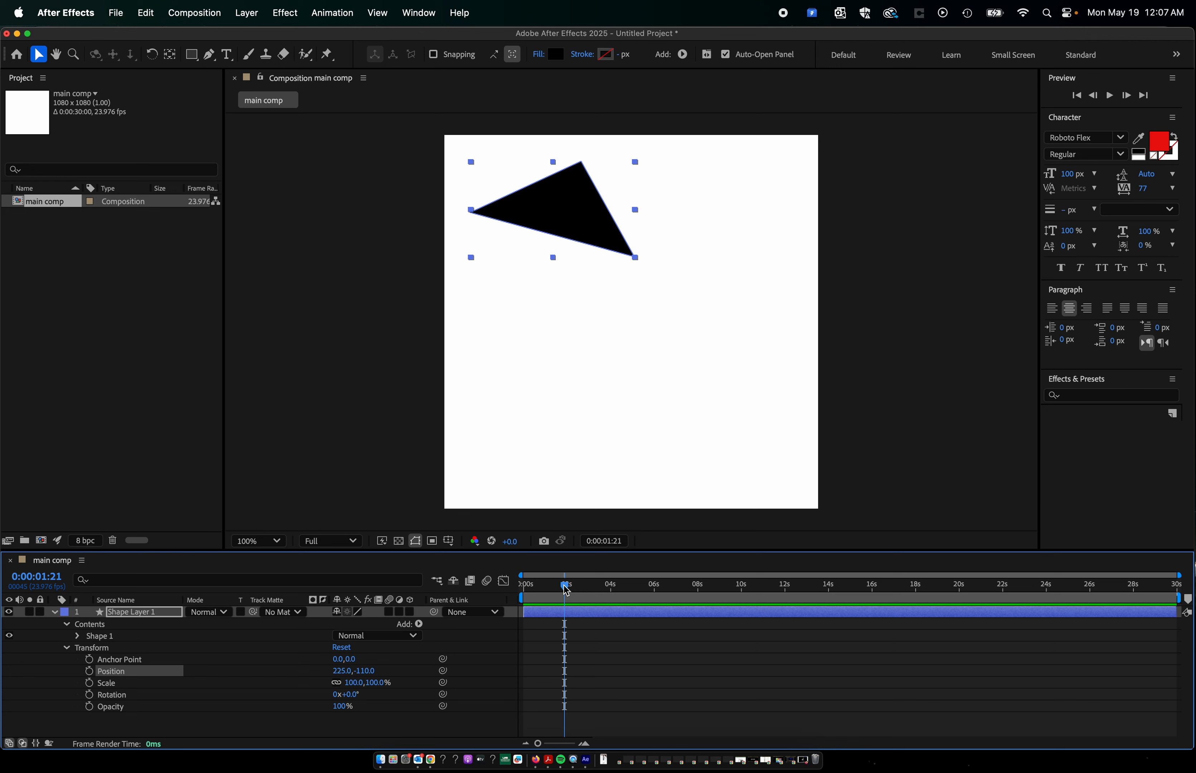
drag(566, 588, 515, 596)
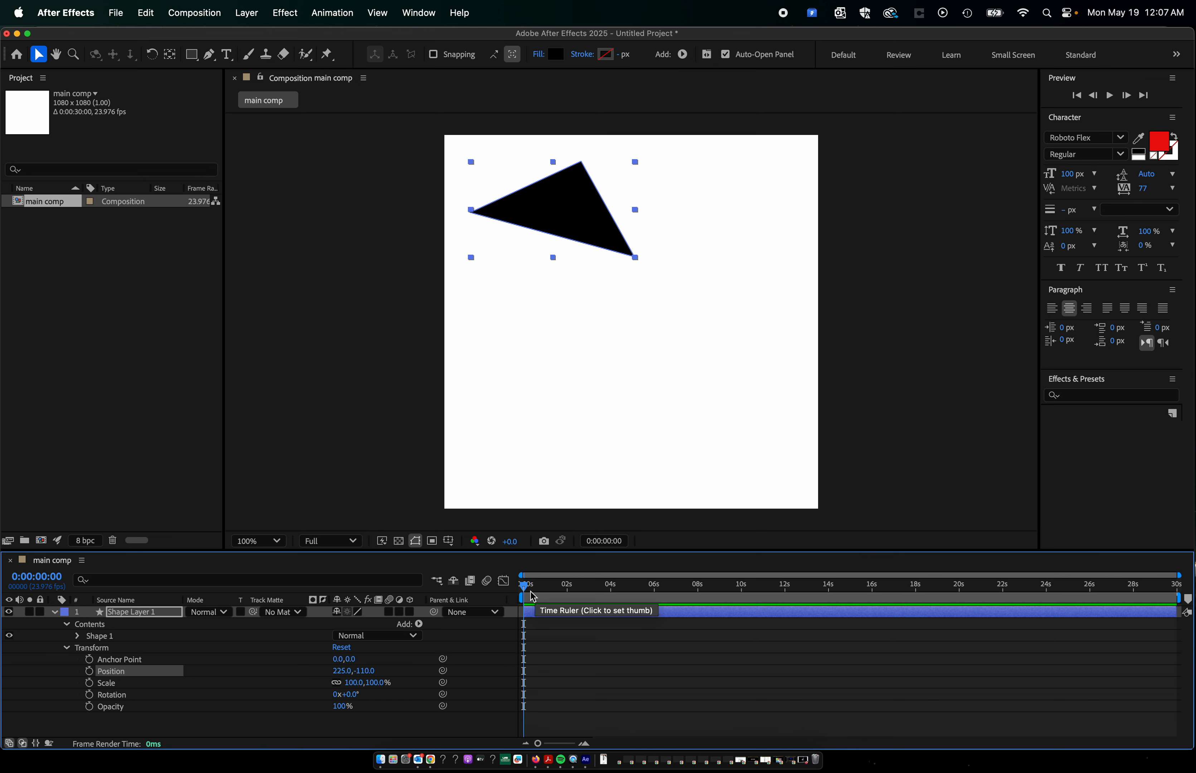
drag(523, 587, 694, 588)
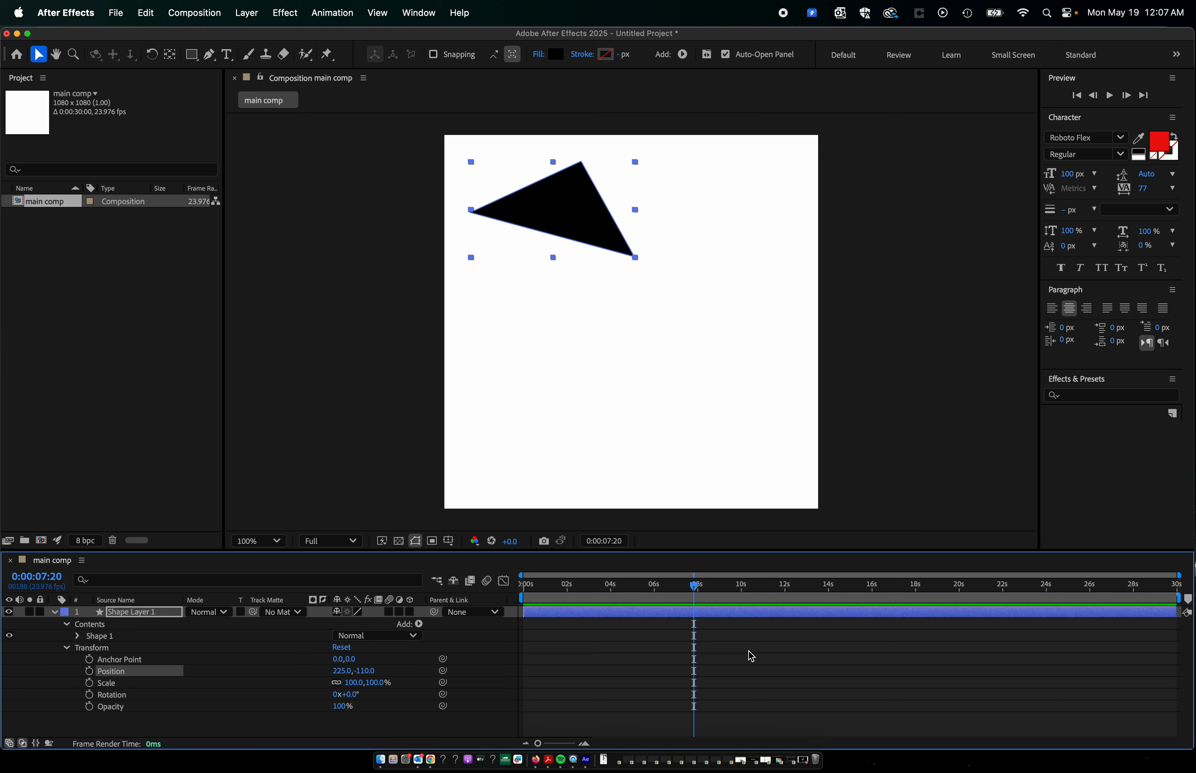
drag(696, 589, 498, 580)
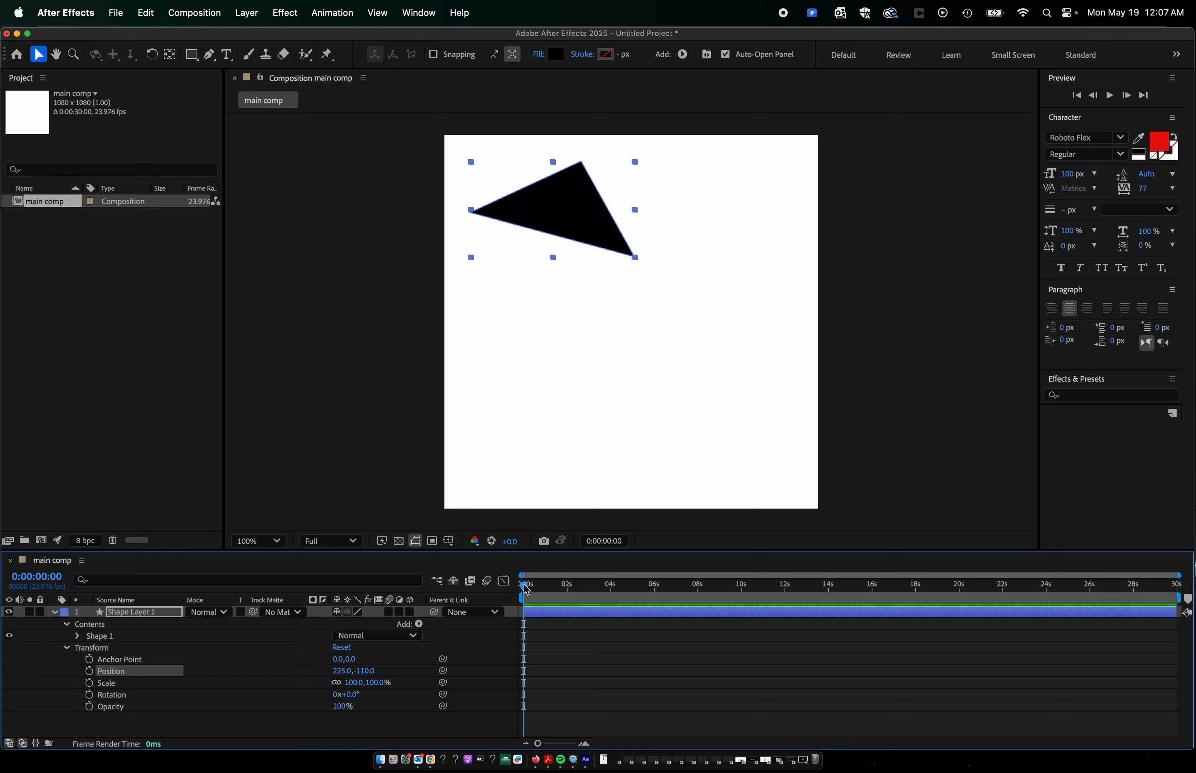
drag(526, 589, 605, 594)
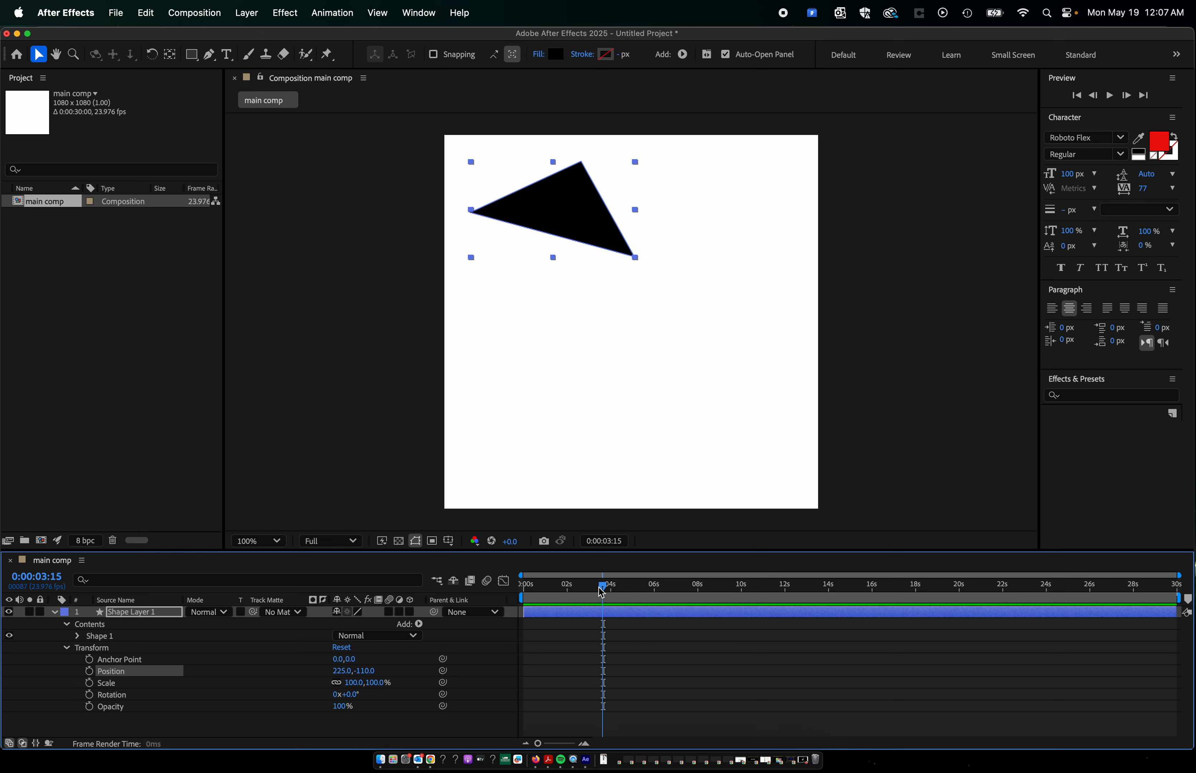
Keyframe the triangle's Position at 0:00:01:23, and again at 0:00:06:02 with the triangle moved to the canvas's lower-right corner, about 689, 556.
drag(603, 586, 567, 583)
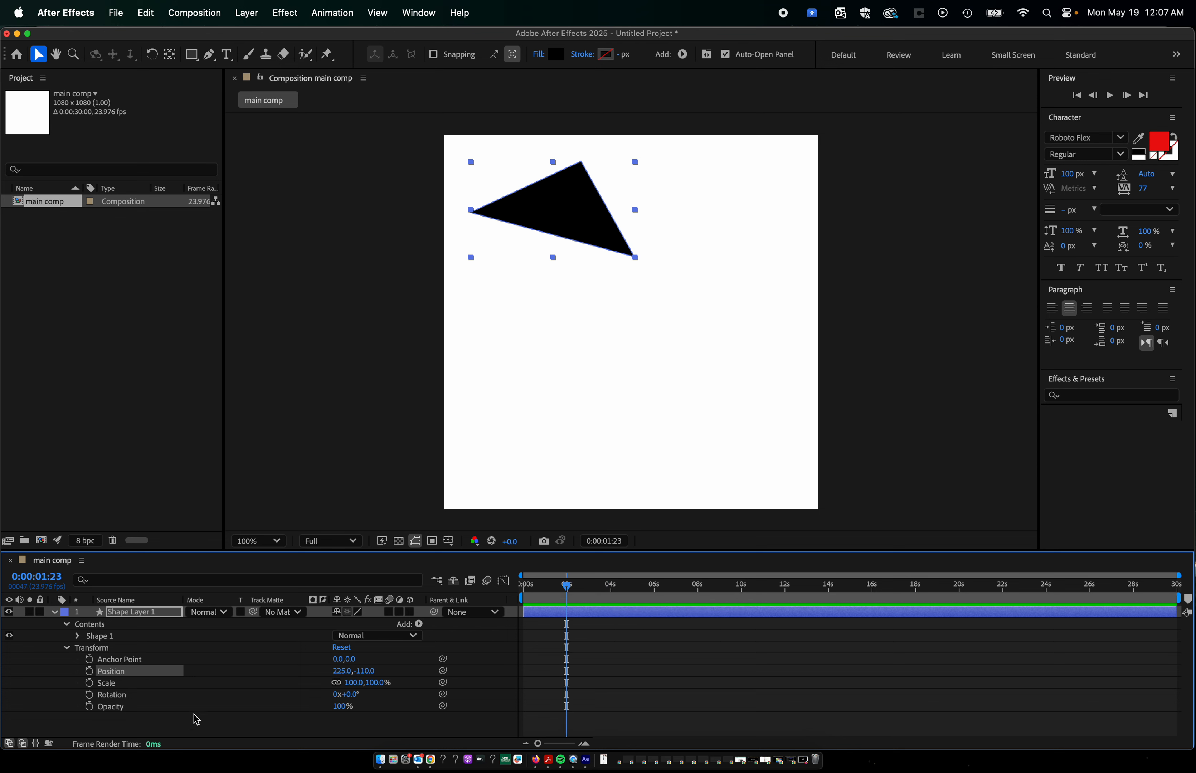
click(91, 673)
drag(566, 587, 610, 587)
mouse_move(651, 585)
mouse_down()
mouse_move(662, 586)
mouse_move(566, 586)
mouse_move(659, 589)
mouse_up()
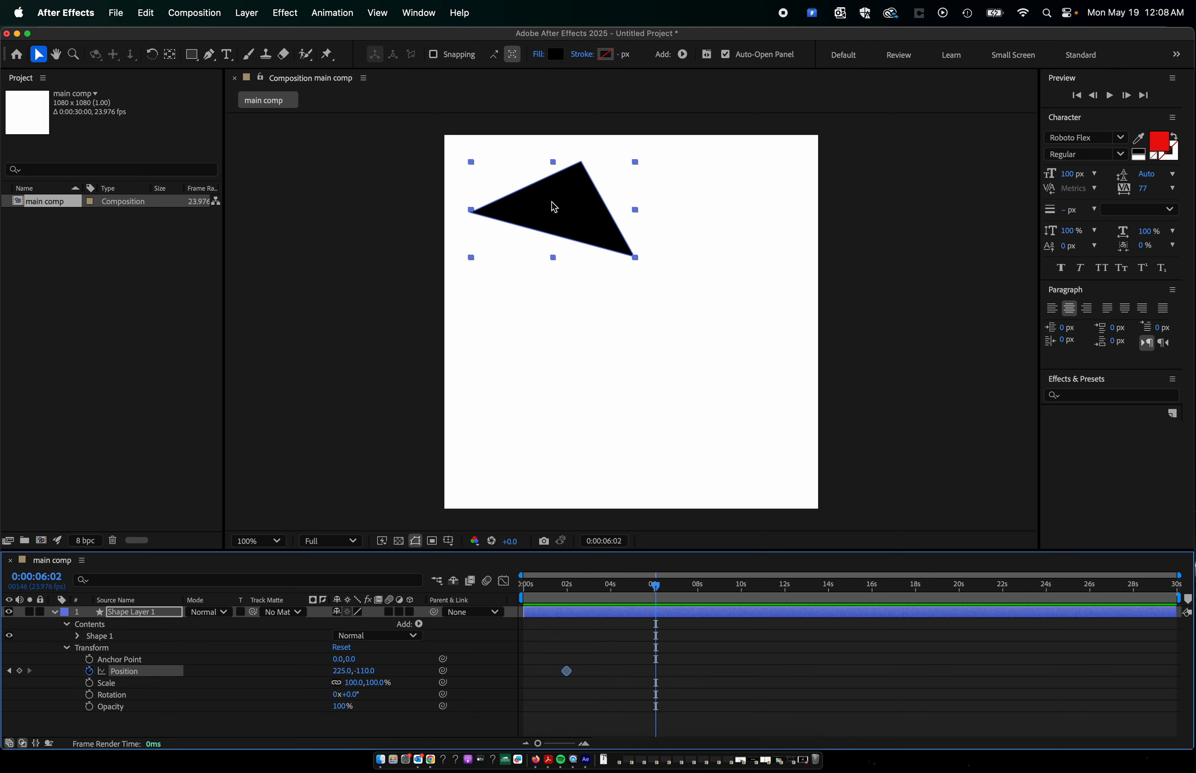
drag(555, 207, 715, 437)
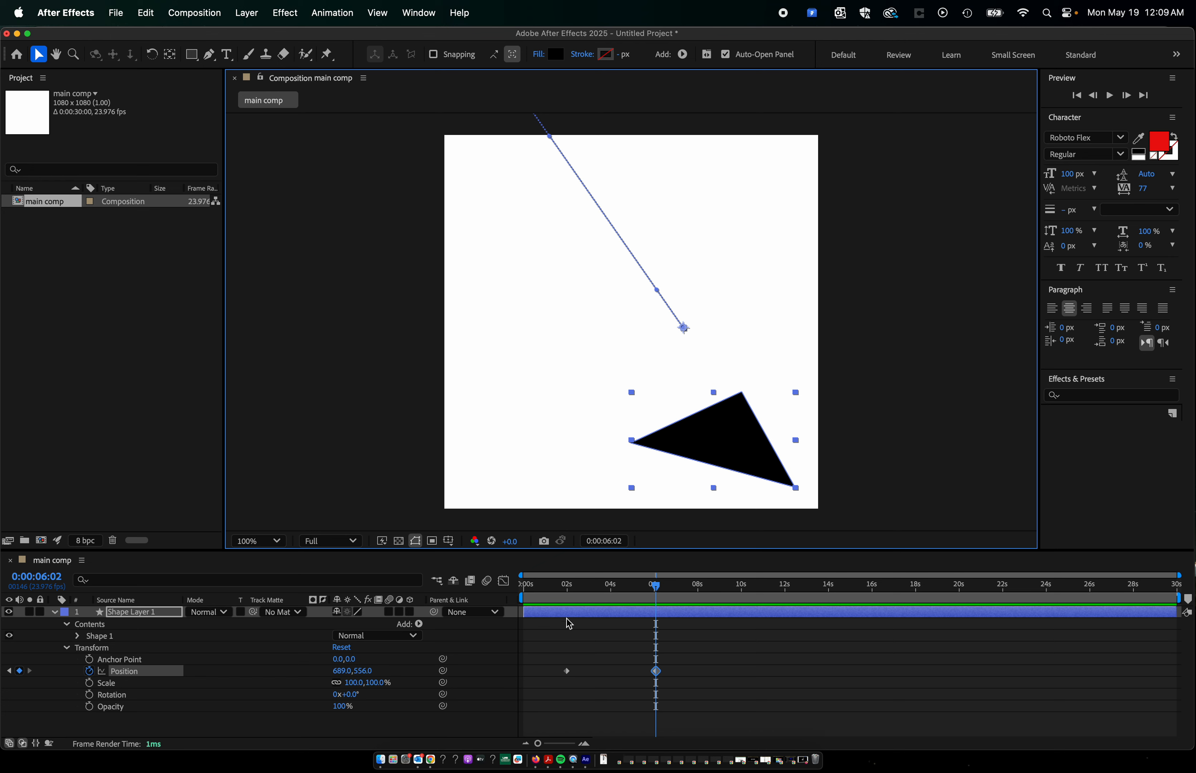
mouse_move(568, 674)
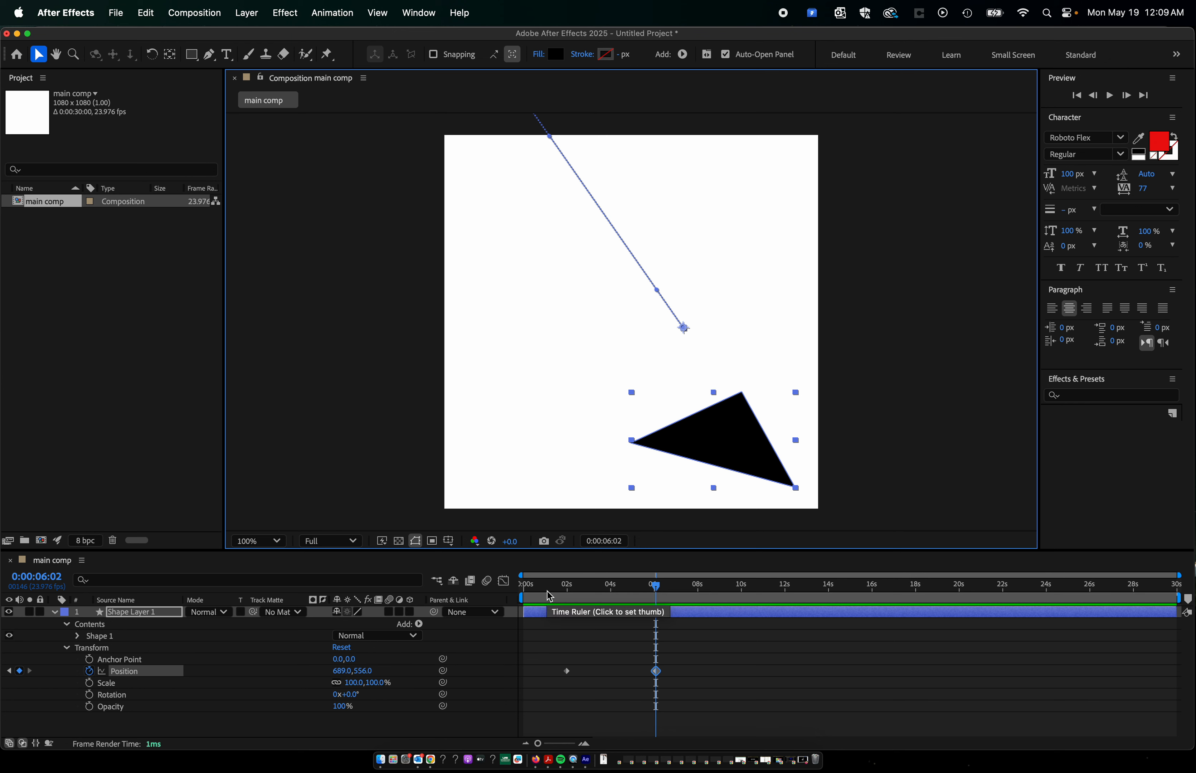
Play the triangle's Position animation from the start of the composition several times, returning to 0:00:00:00 after each playback.
key(Home)
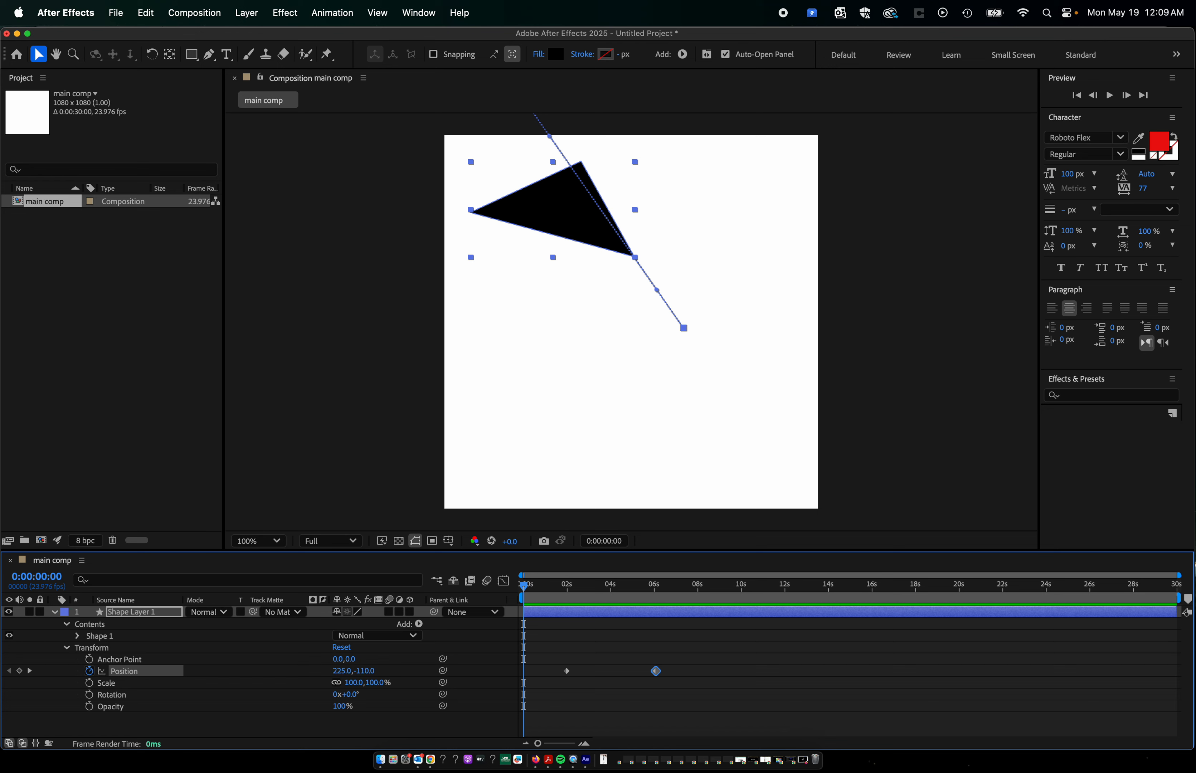
key(space)
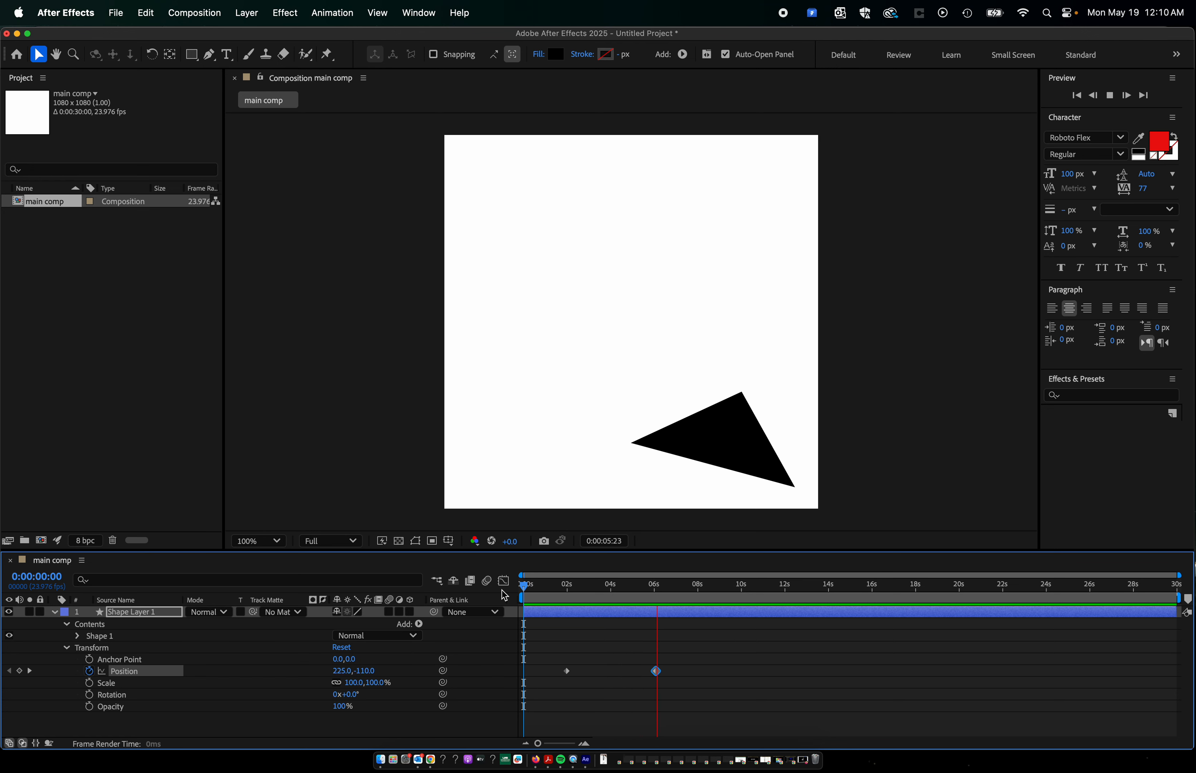
key(space)
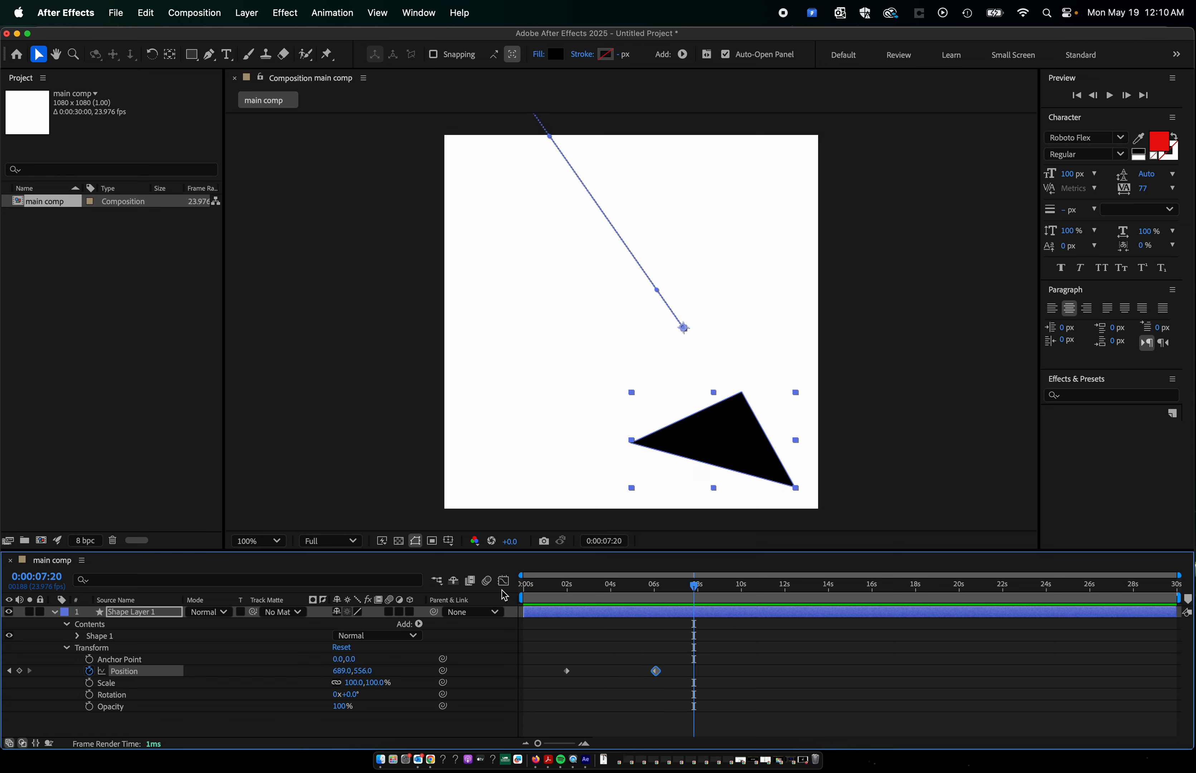
drag(545, 594, 507, 588)
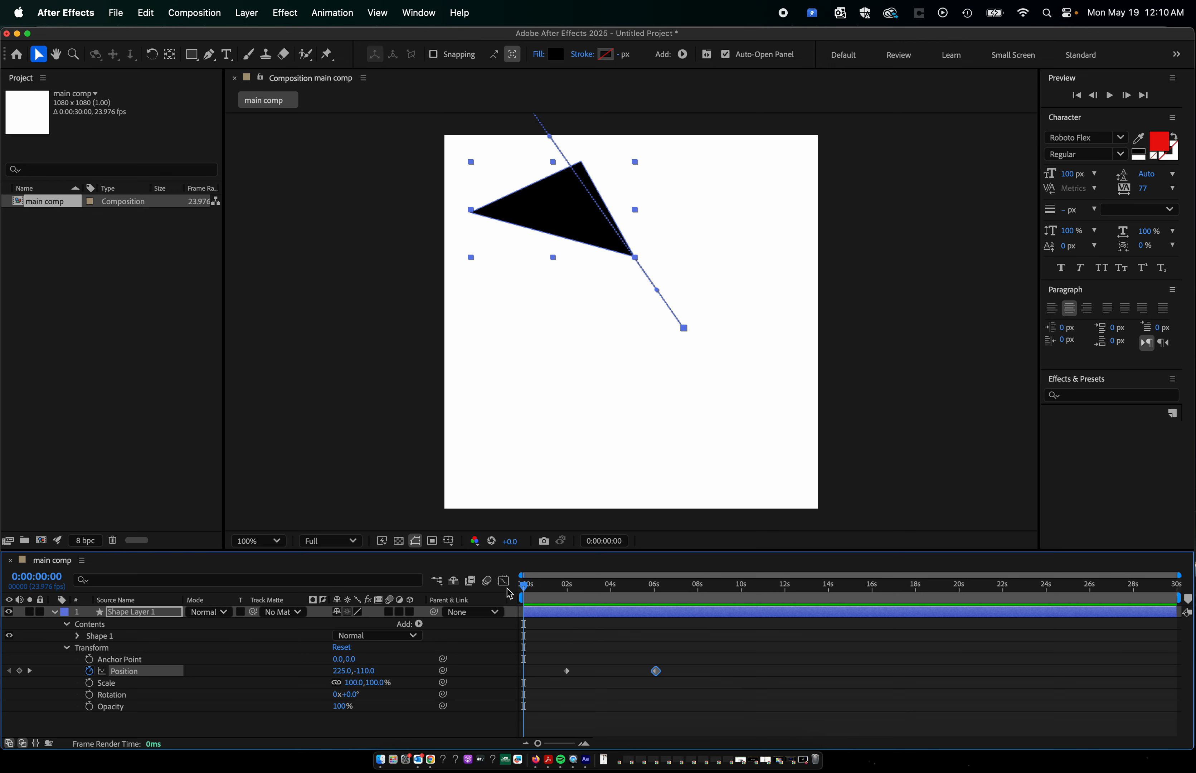
key(space)
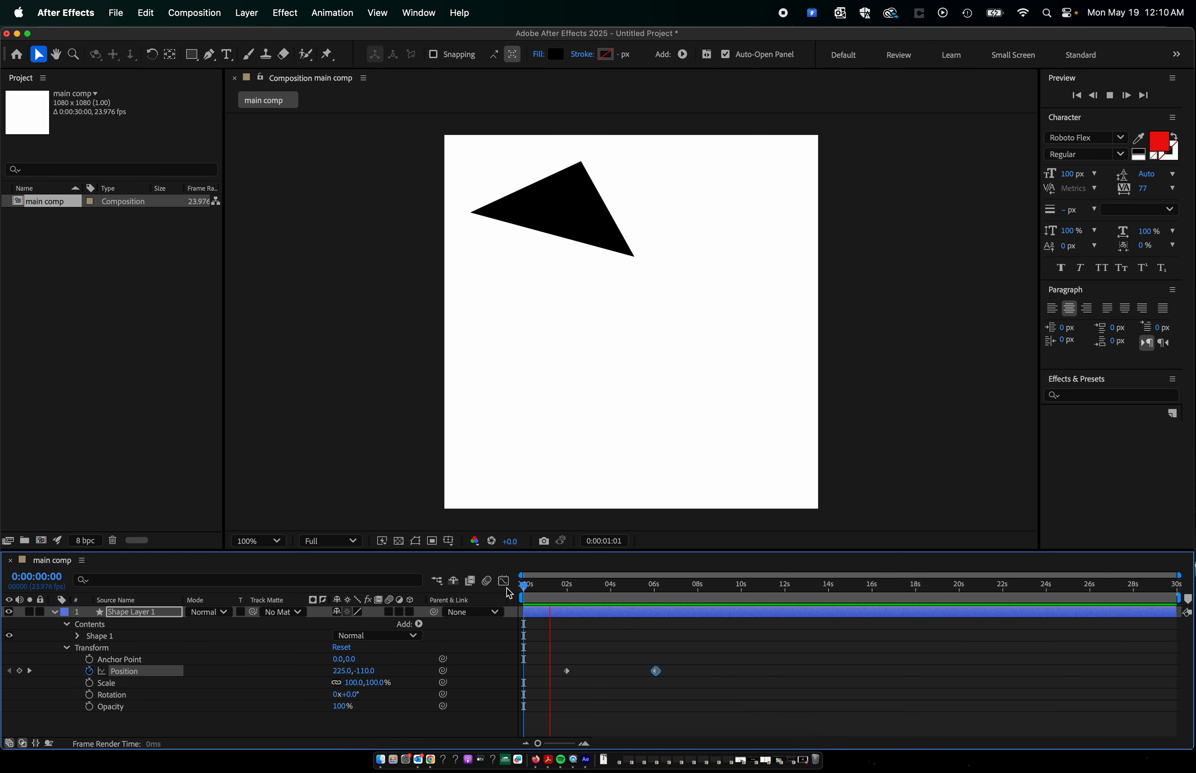
key(space)
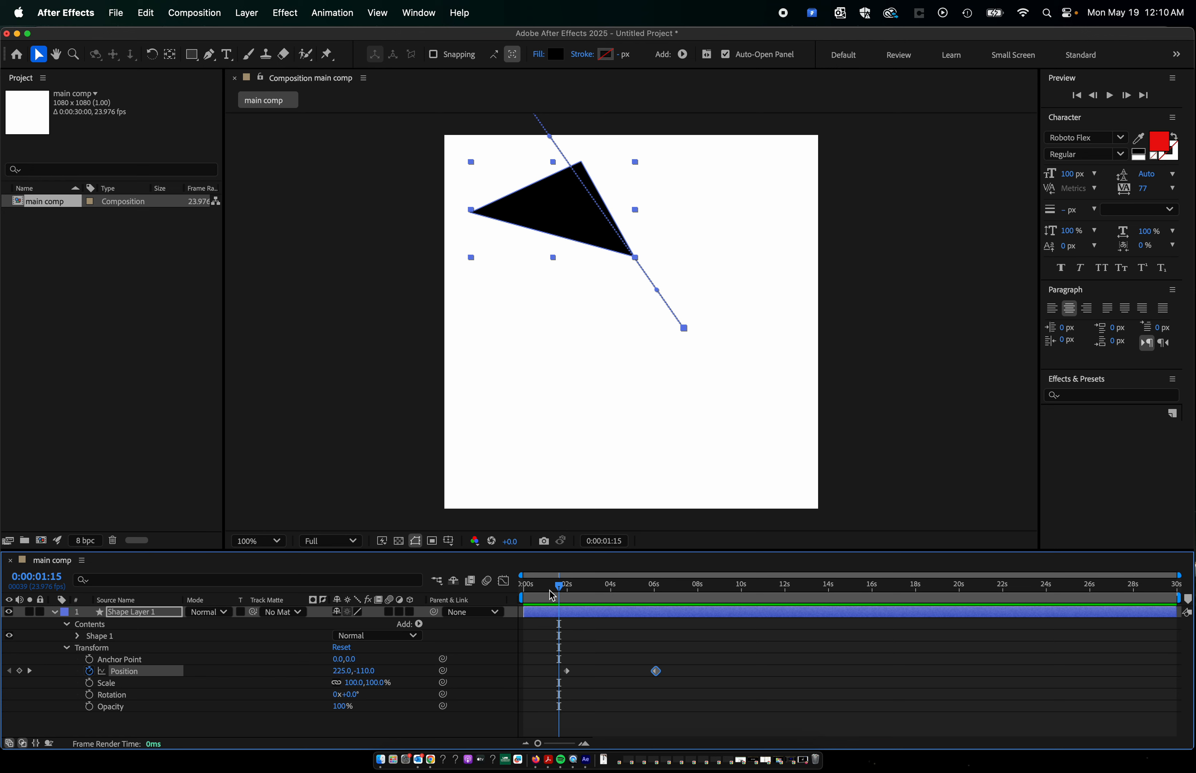
drag(549, 589, 499, 592)
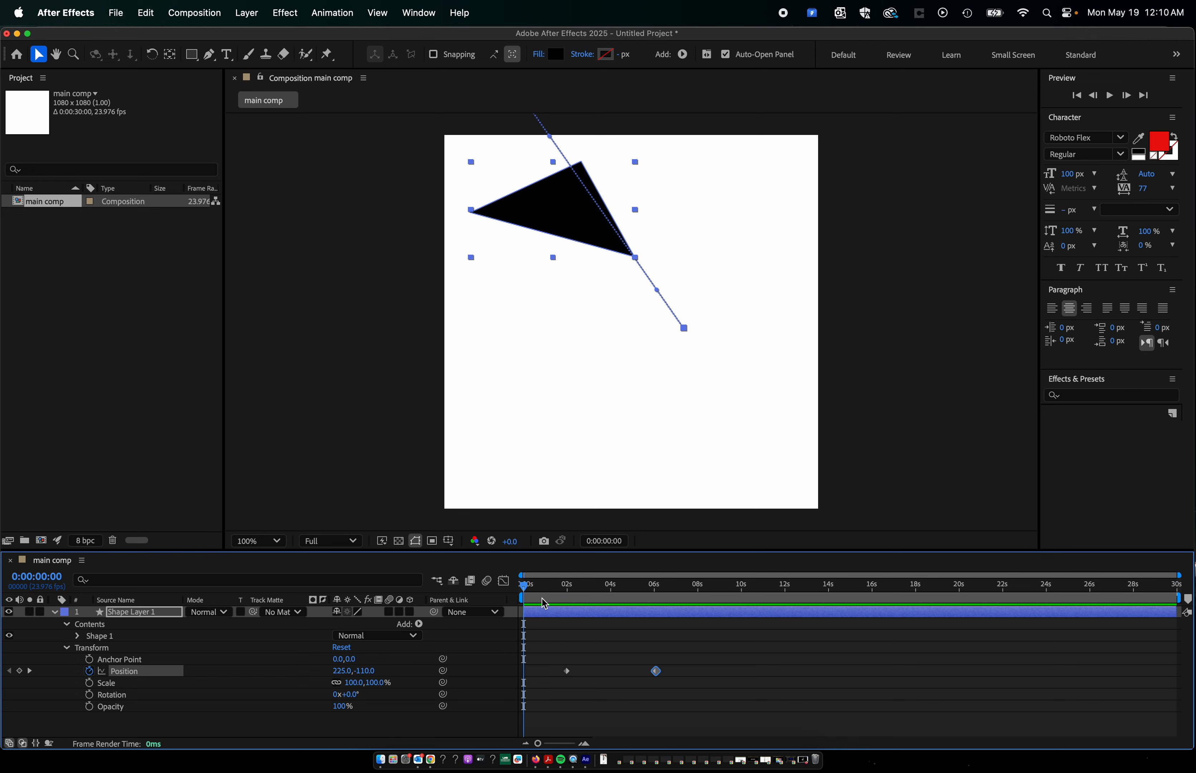
key(space)
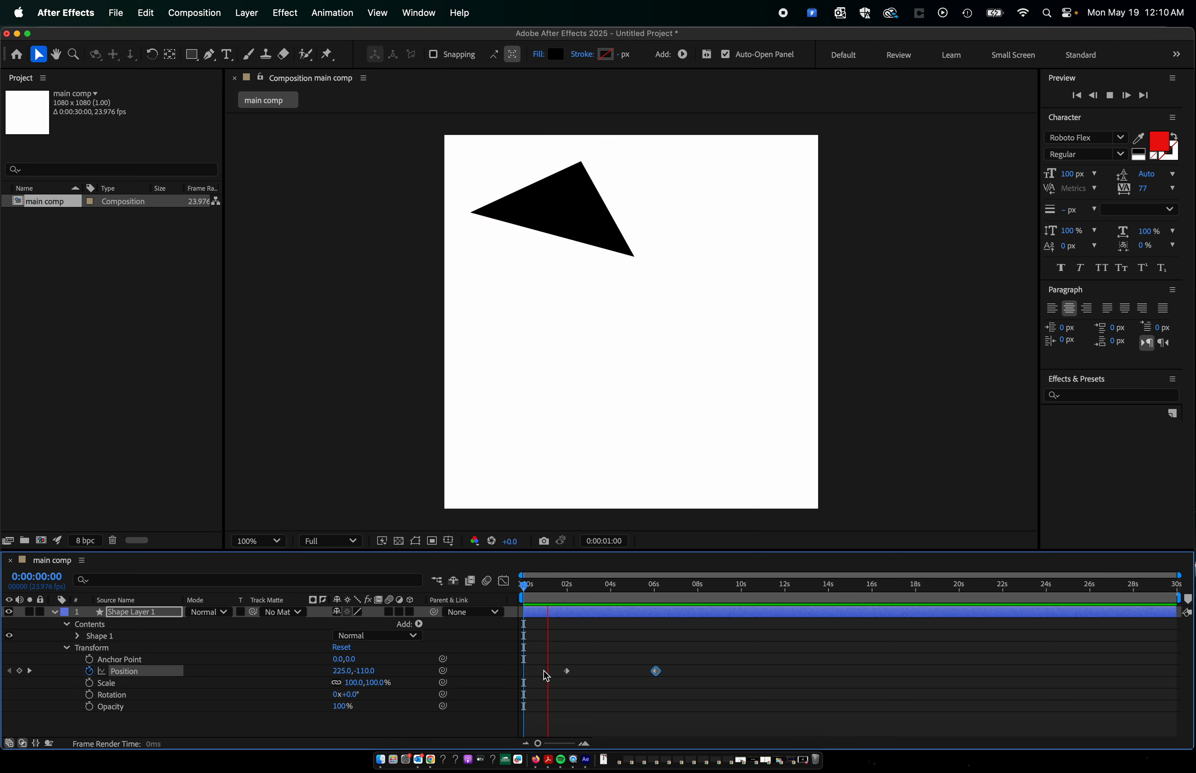
key(space)
mouse_move(539, 597)
mouse_down()
mouse_move(518, 597)
mouse_move(551, 597)
mouse_move(521, 587)
mouse_up()
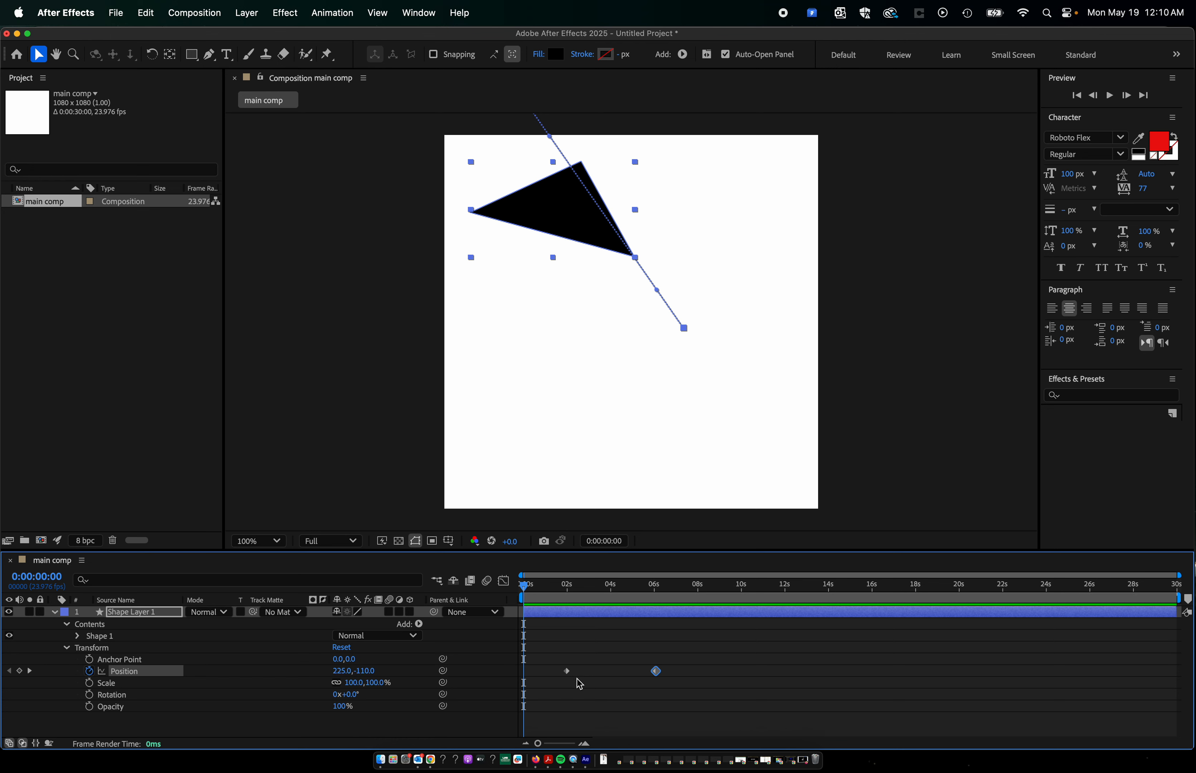
Replay the animation from the start and from just before the first Position keyframe to examine when the triangle begins moving.
mouse_move(567, 671)
mouse_move(533, 587)
mouse_down()
mouse_move(555, 589)
mouse_move(524, 587)
mouse_up()
key(space)
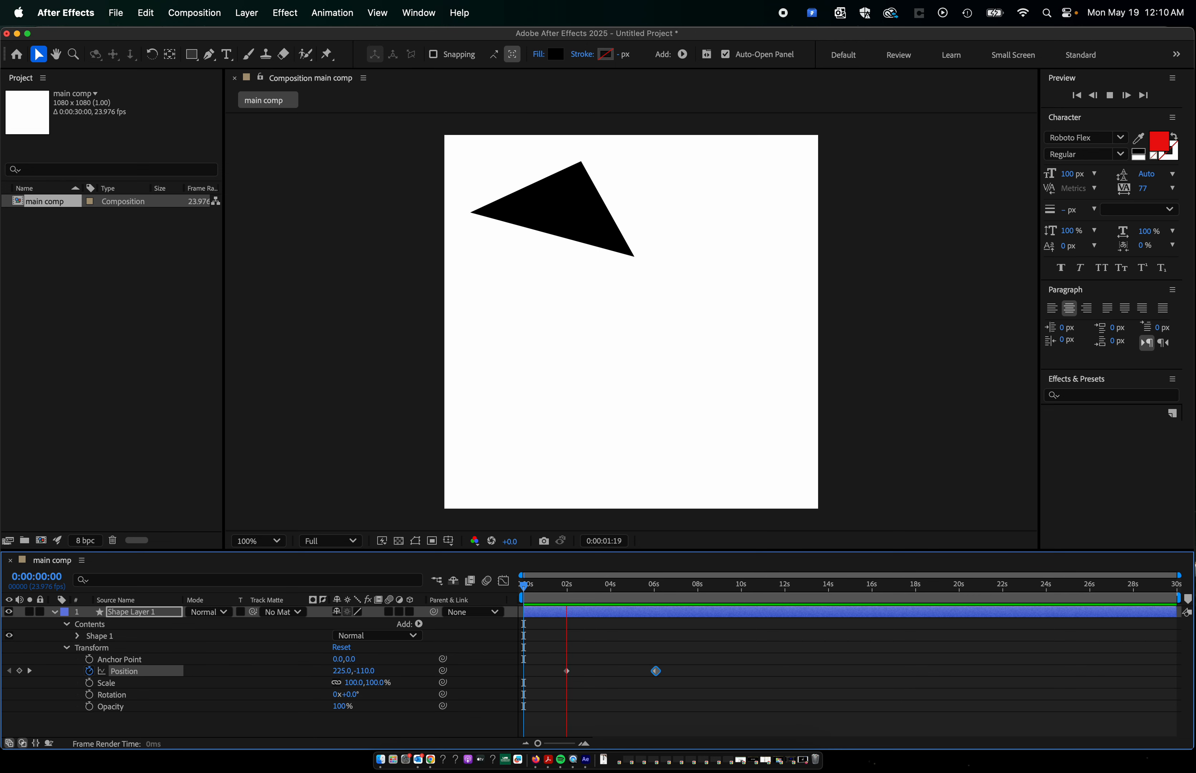
key(space)
drag(586, 587, 558, 592)
key(space)
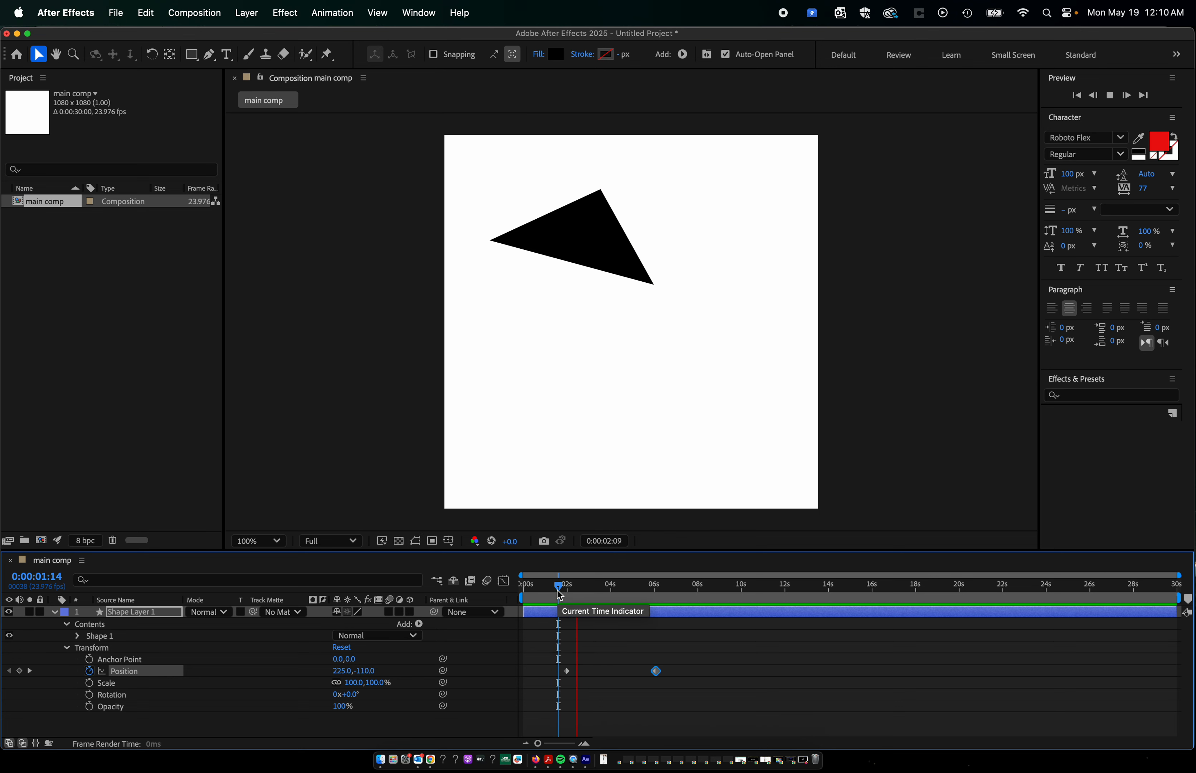
key(space)
key(space)
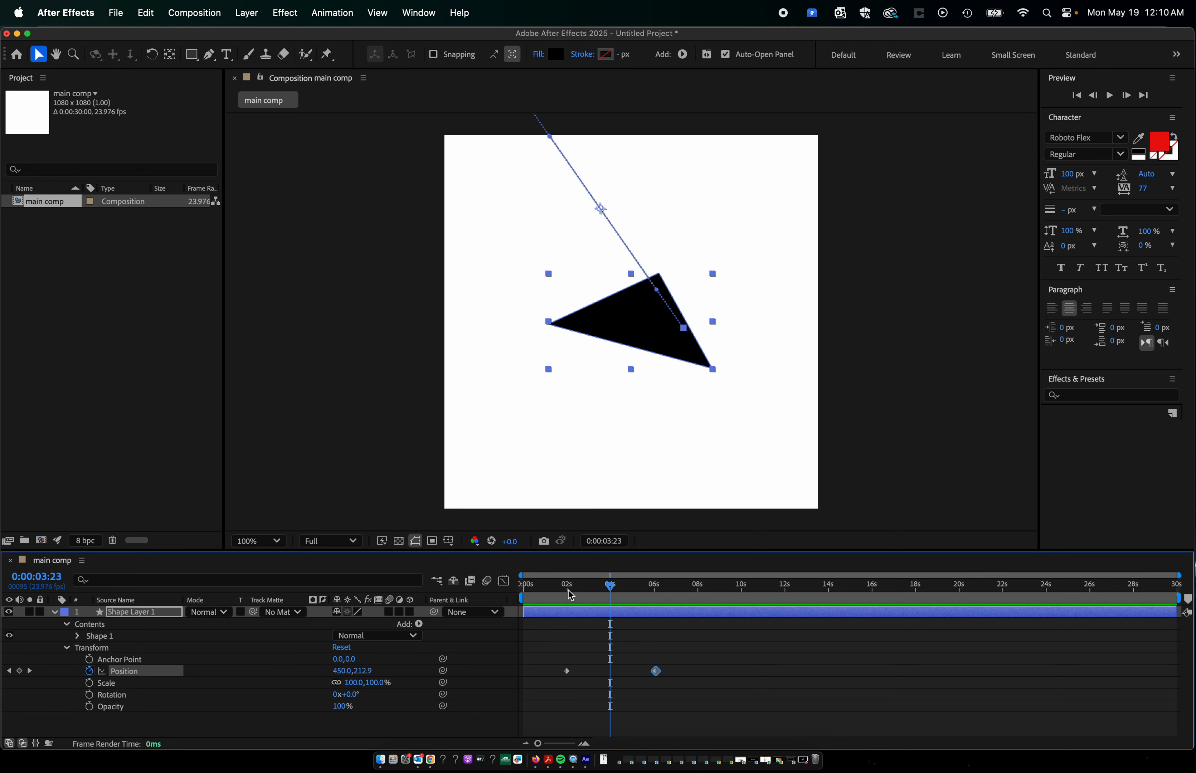
Scrub from just before the first Position keyframe past the second one to examine the triangle's movement between them.
click(562, 589)
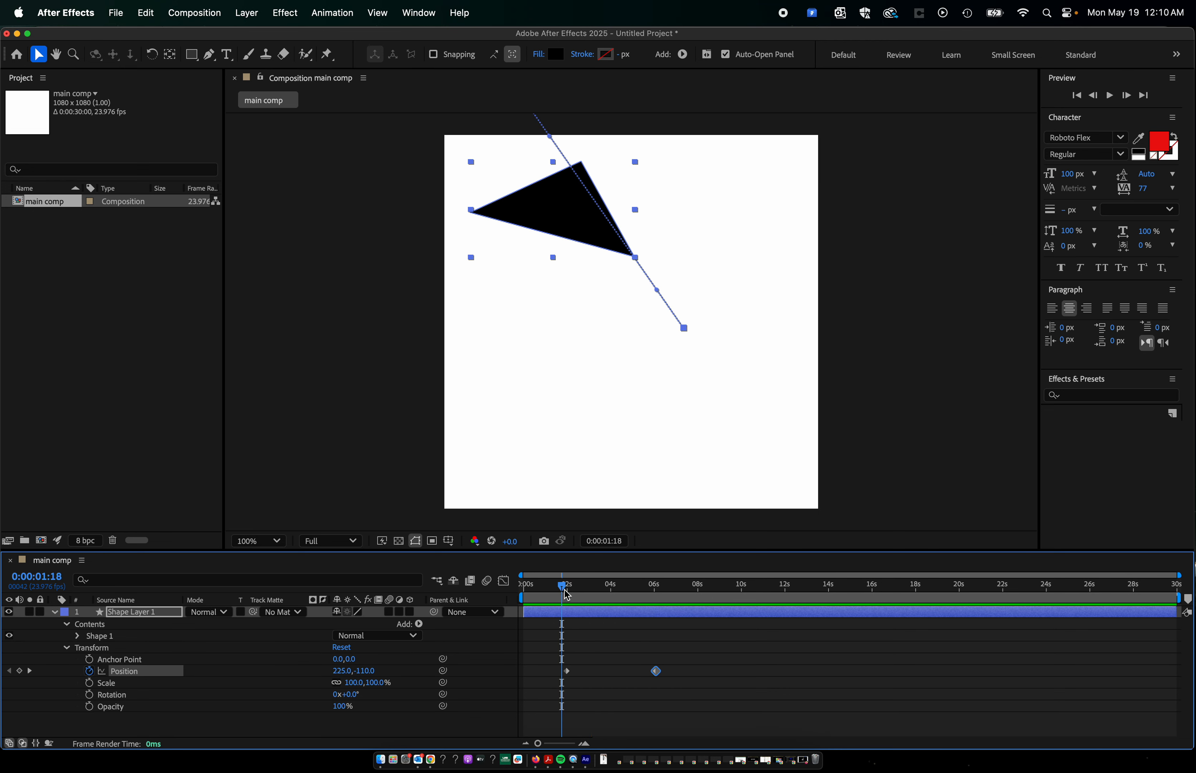
drag(567, 595, 638, 600)
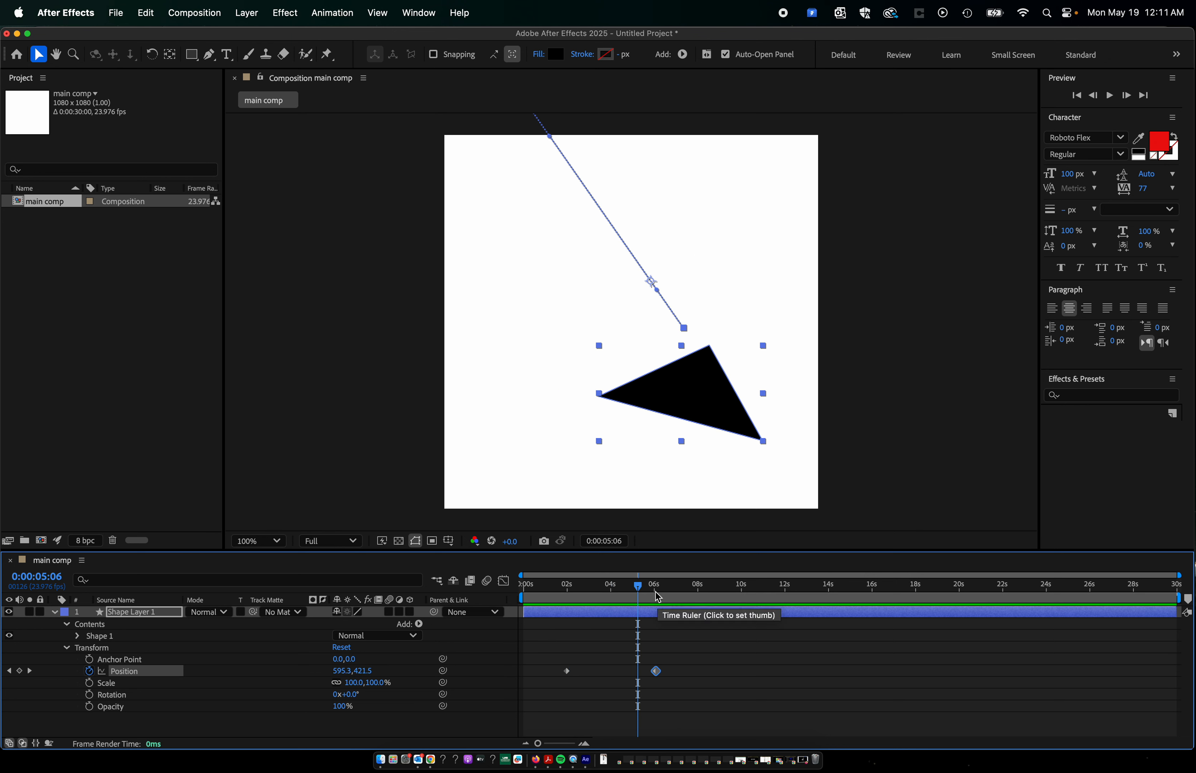
drag(638, 587, 683, 629)
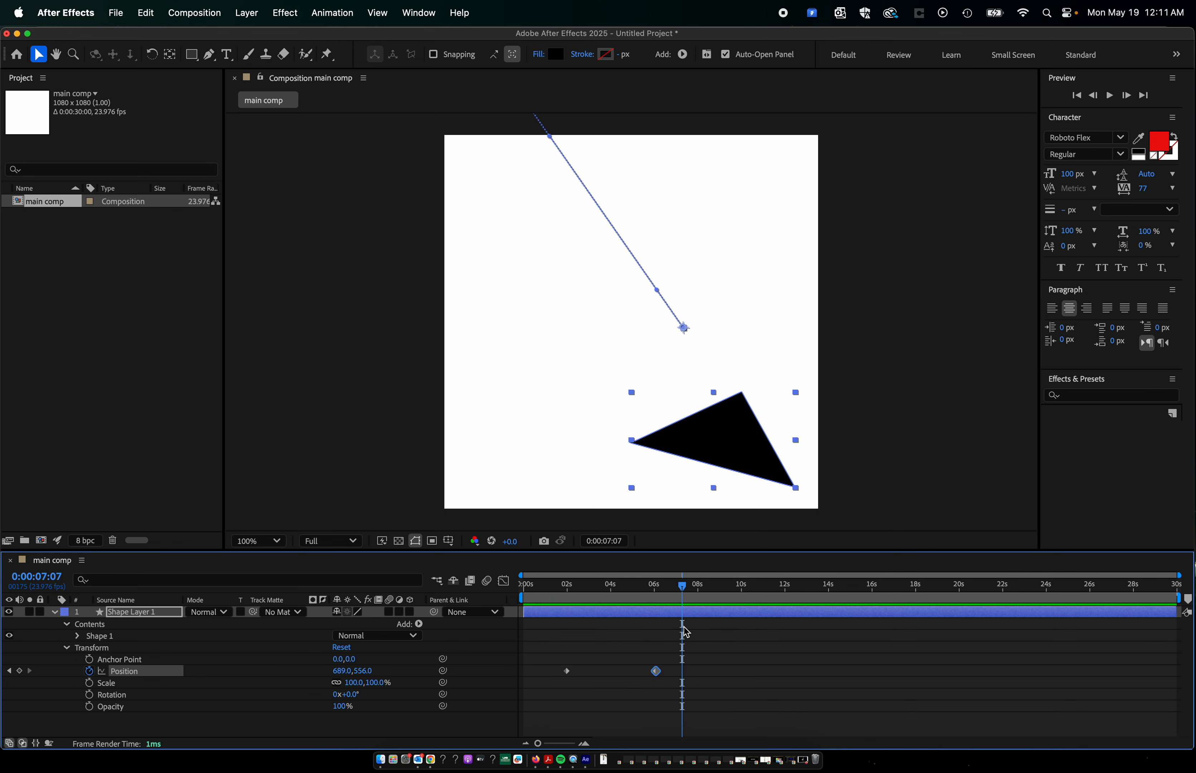
click(643, 593)
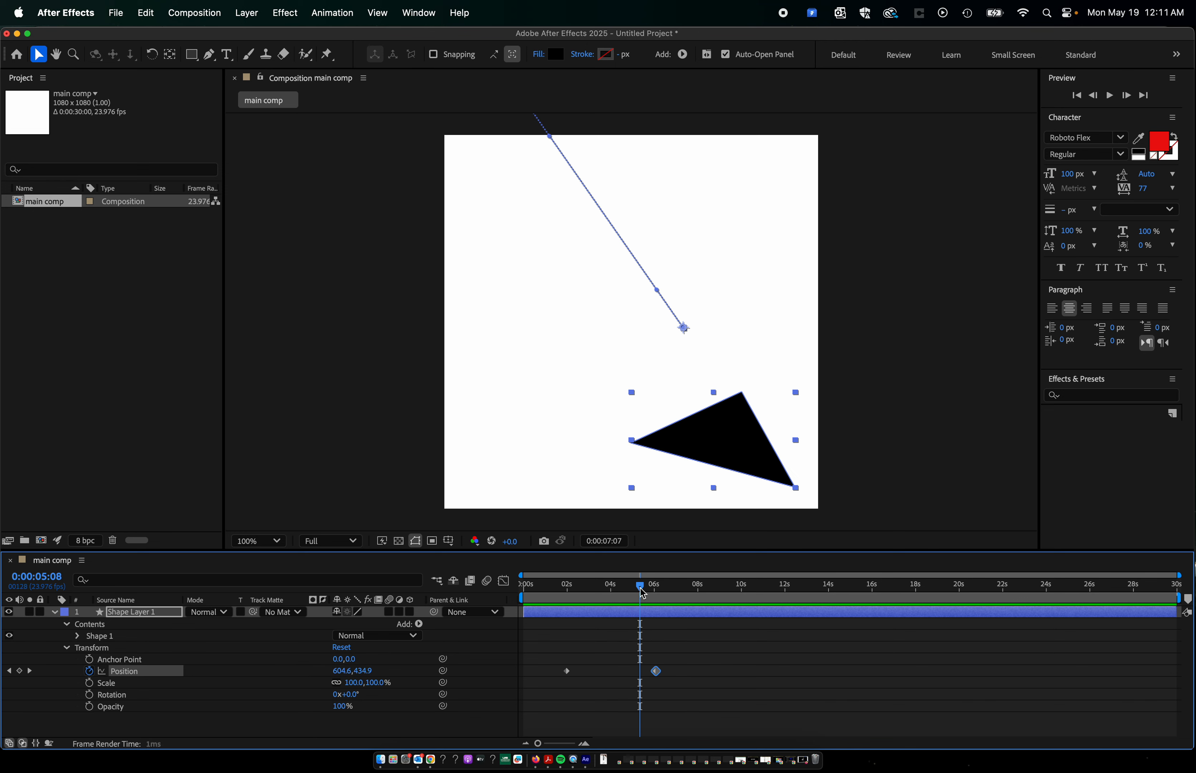
Preview the triangle's movement twice from around the first Position keyframe until past the second one.
click(567, 591)
key(space)
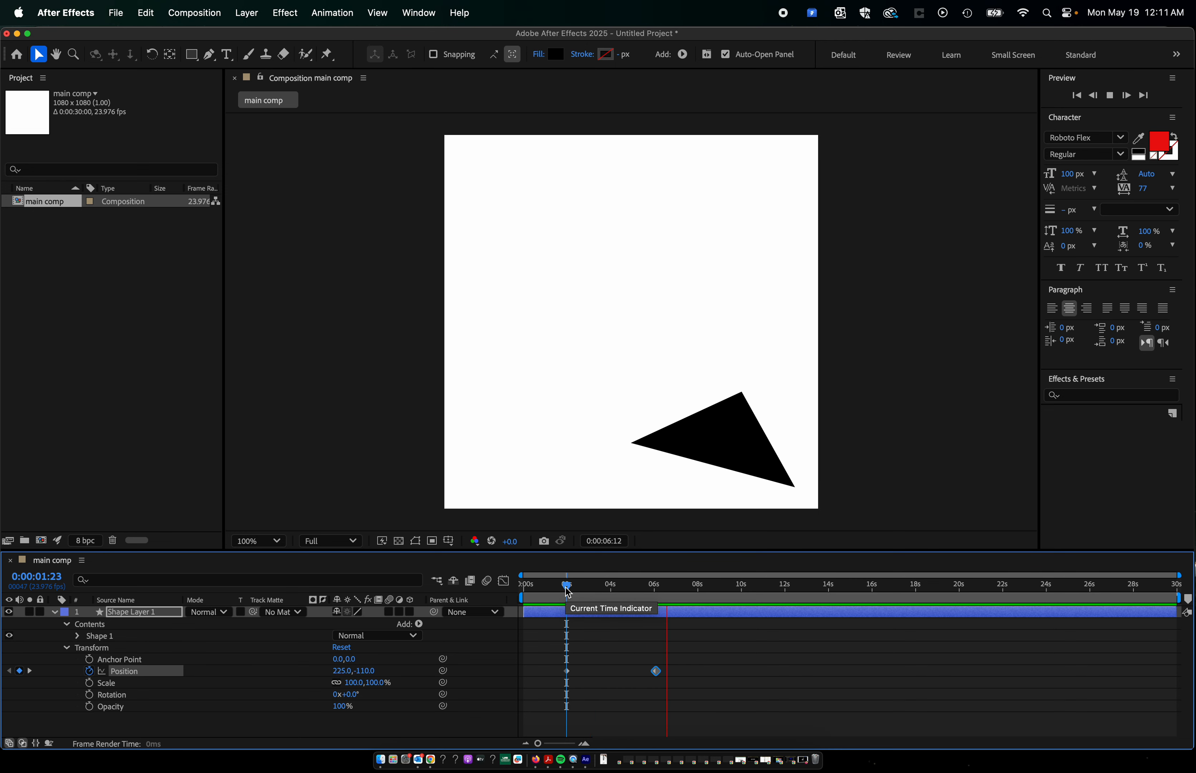
click(568, 593)
mouse_move(568, 593)
mouse_down()
mouse_move(635, 593)
mouse_move(566, 586)
mouse_up()
key(space)
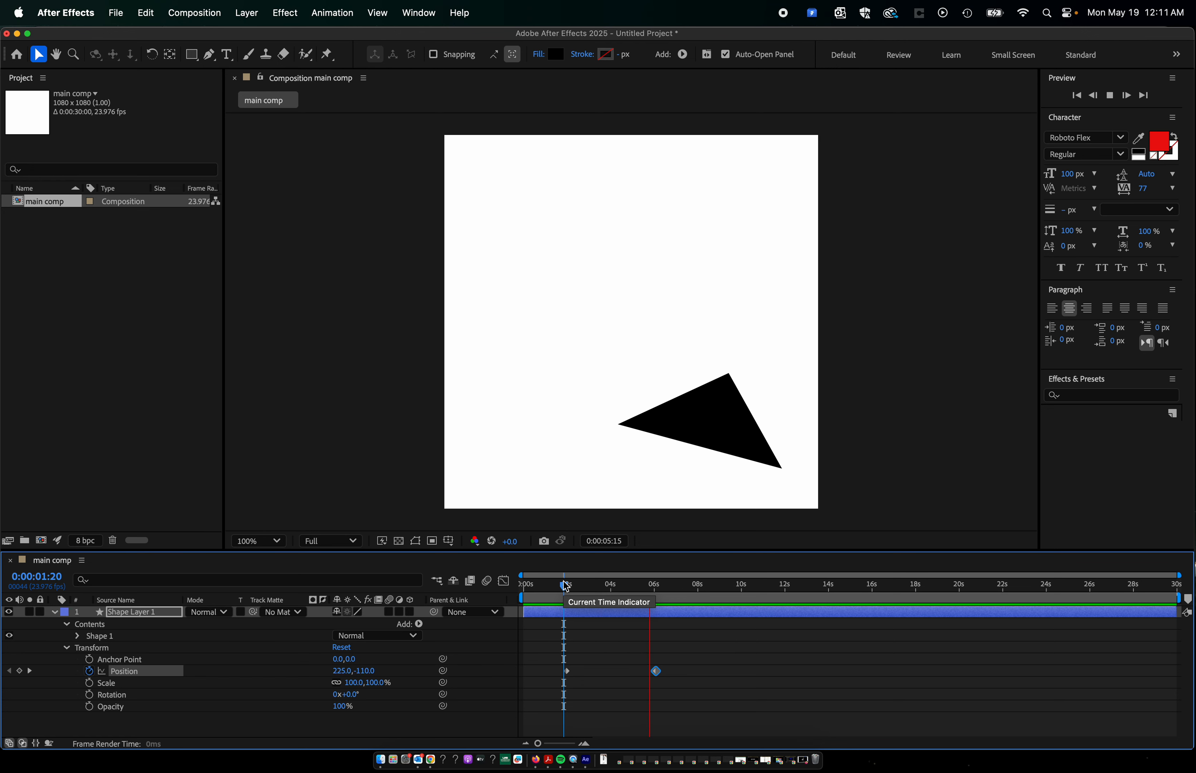
key(space)
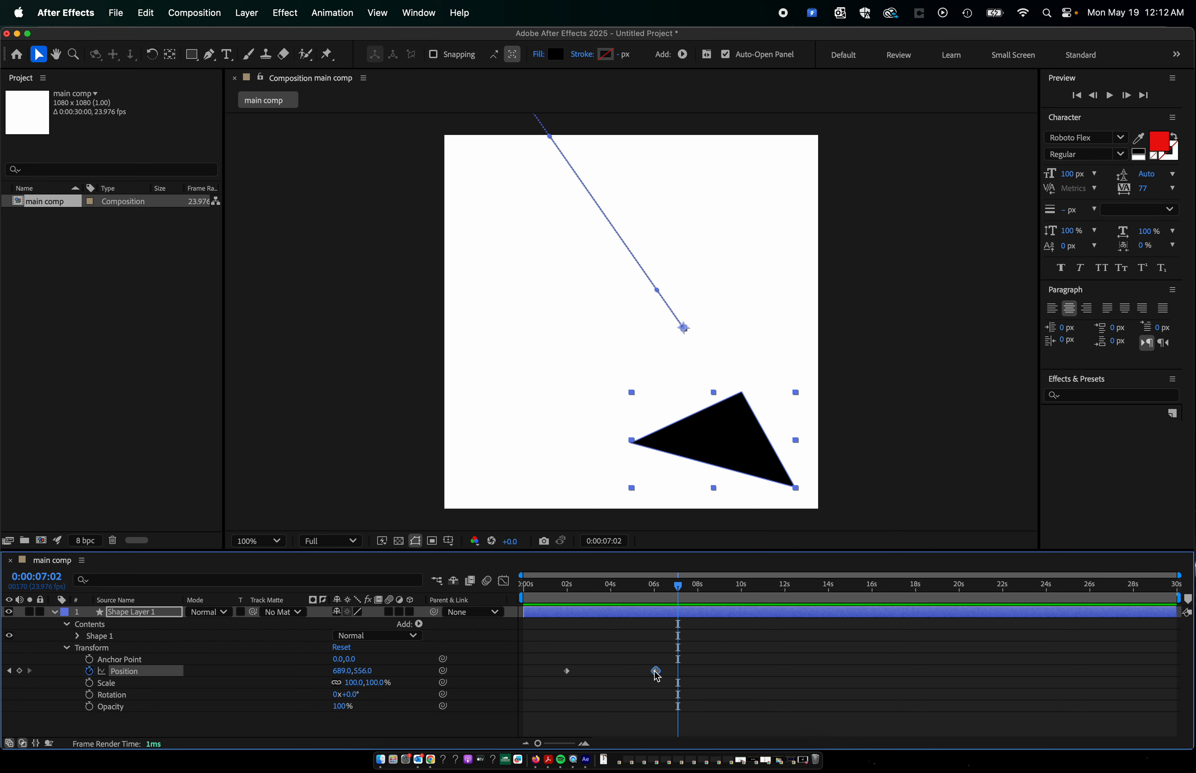
Move the second Position keyframe earlier to about 3 seconds and preview the animation from 0:00:00:19.
mouse_move(657, 676)
click(662, 675)
drag(656, 671, 593, 679)
click(541, 586)
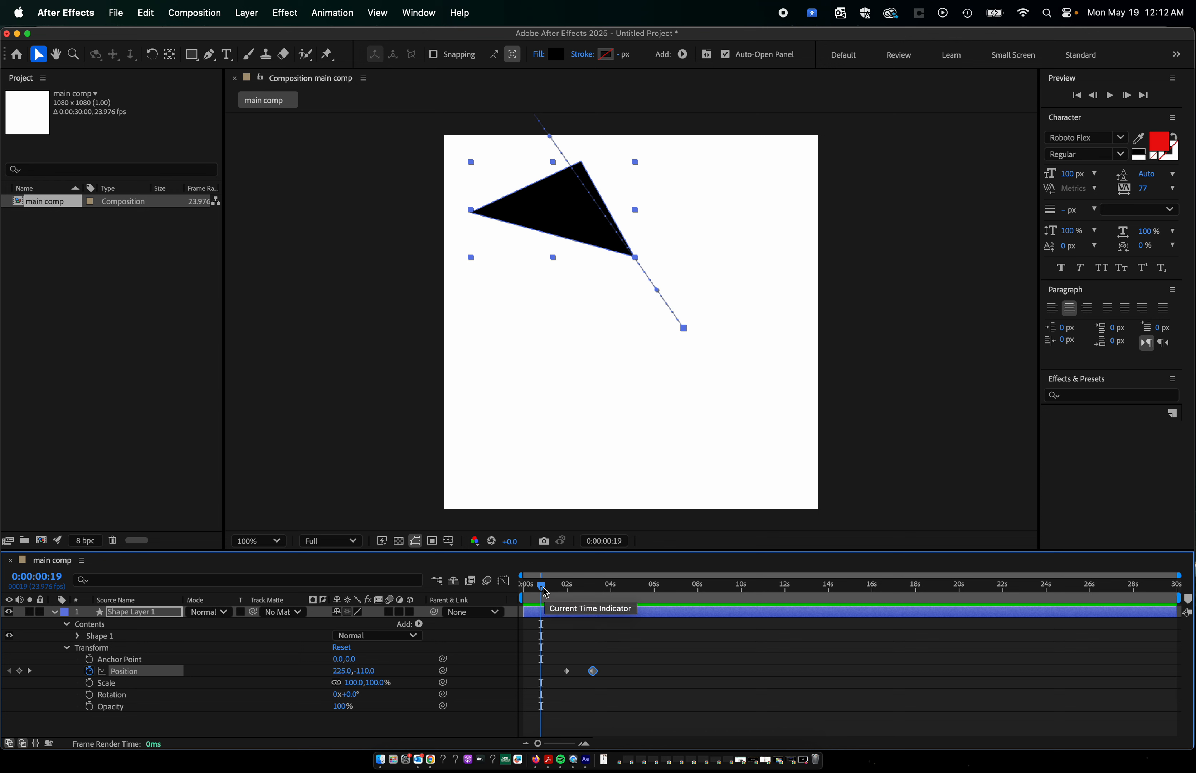
key(space)
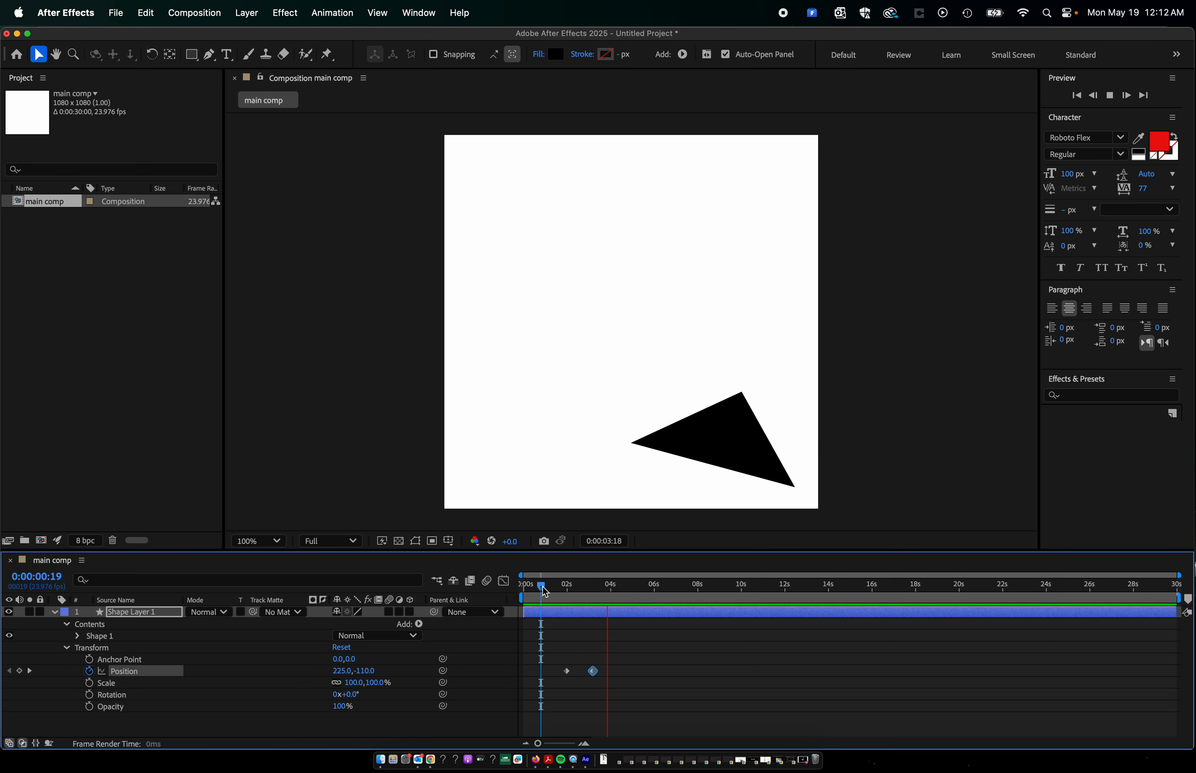
key(space)
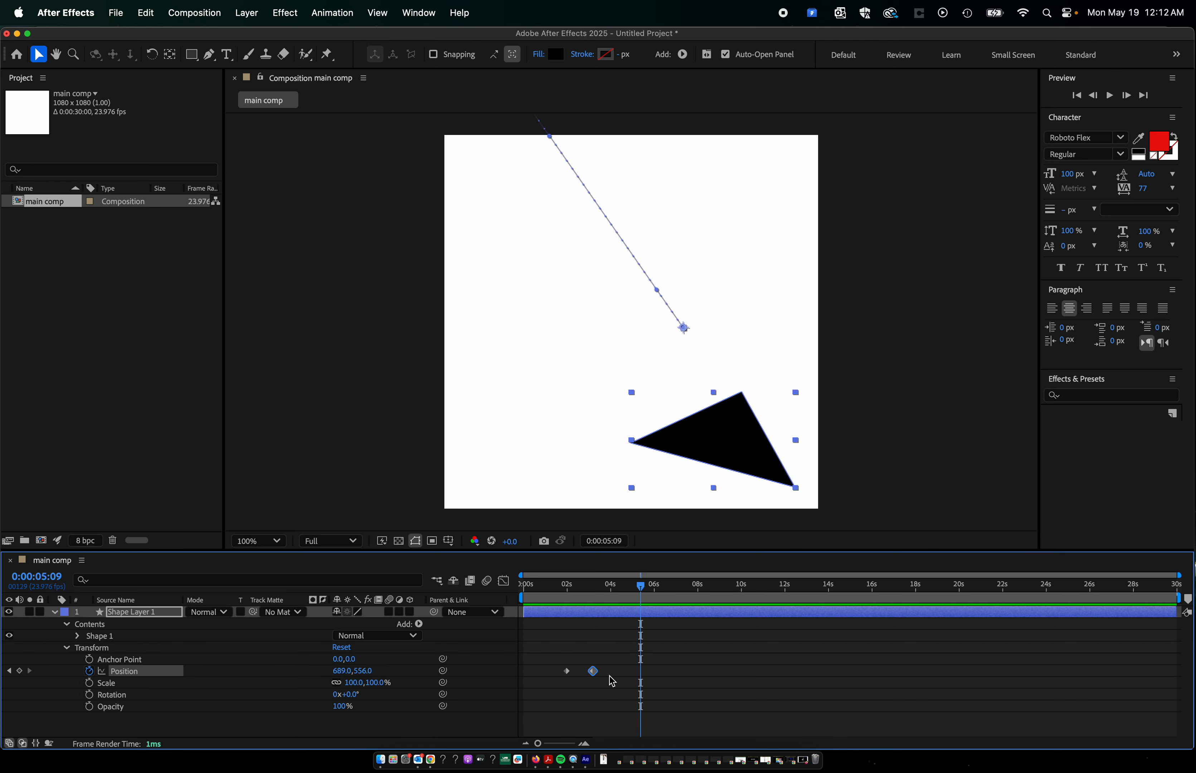
Move the second Position keyframe to about 2.5 seconds, close to the first one, and preview from 0:00:00:21.
drag(593, 671, 575, 670)
click(543, 587)
key(space)
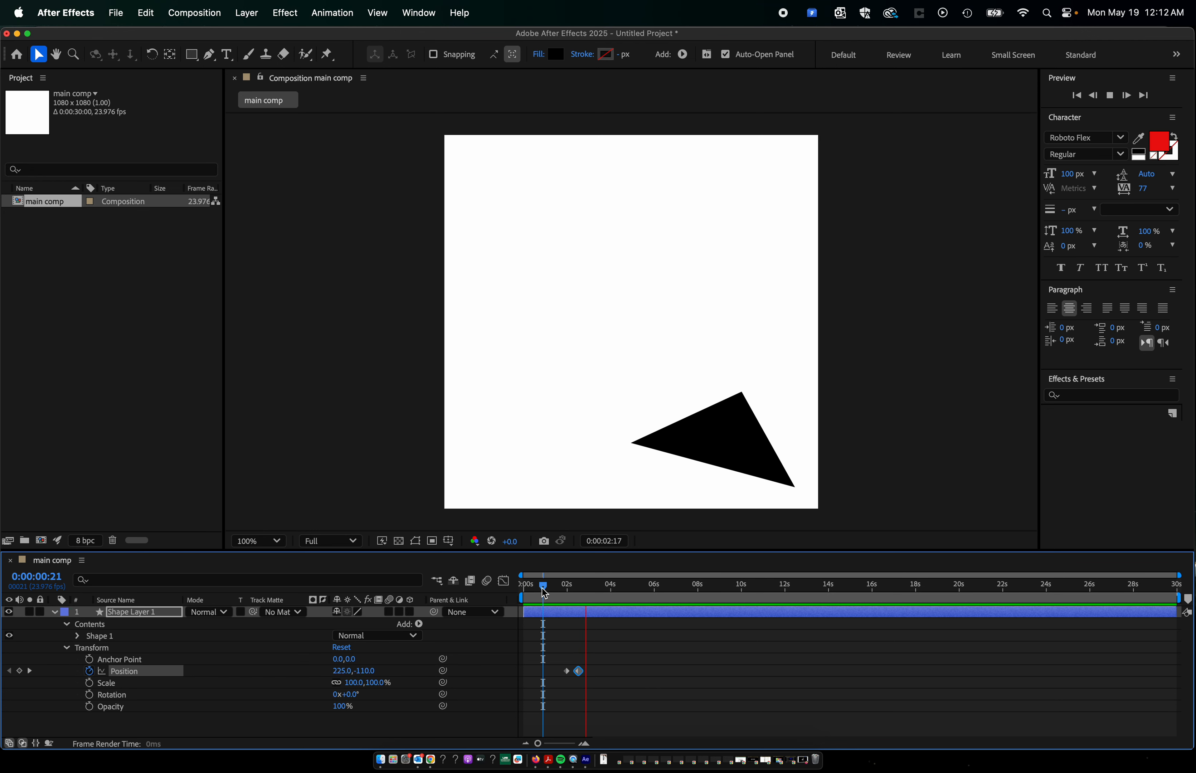
key(space)
Move the second Position keyframe out to about 11 seconds and preview the animation from 0:00:01:16.
drag(578, 671, 765, 674)
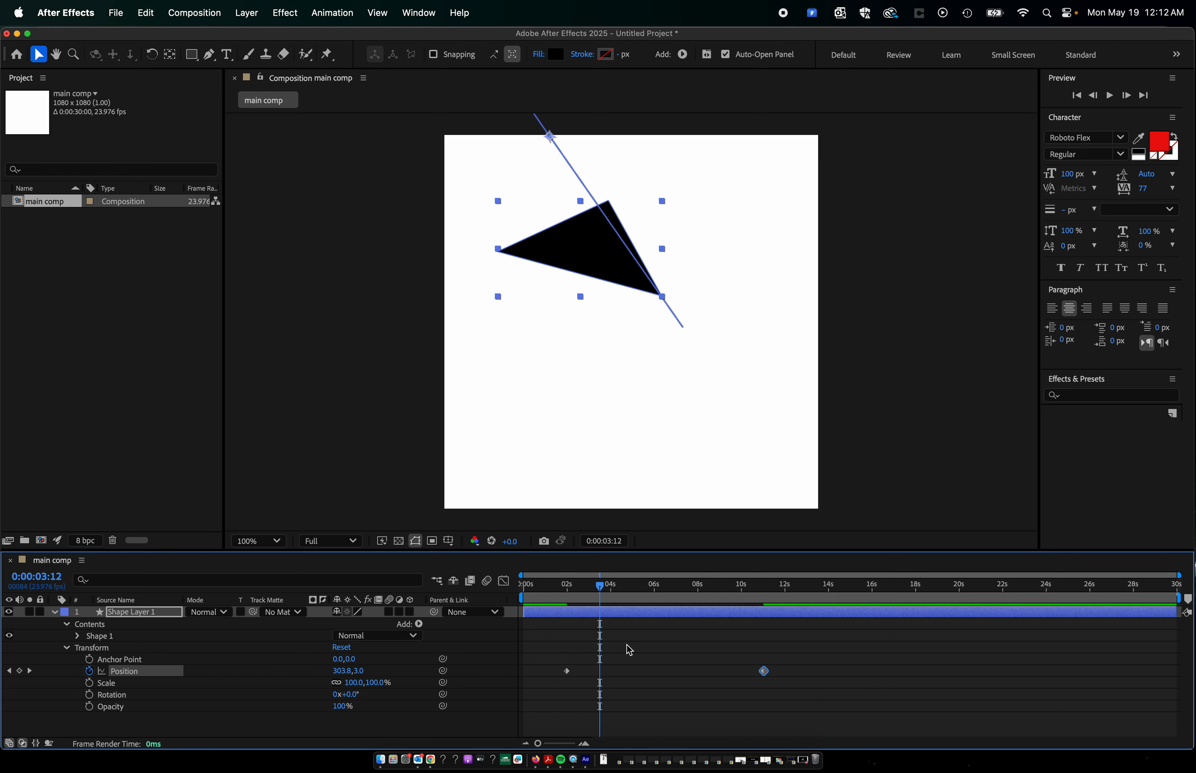
click(561, 587)
key(space)
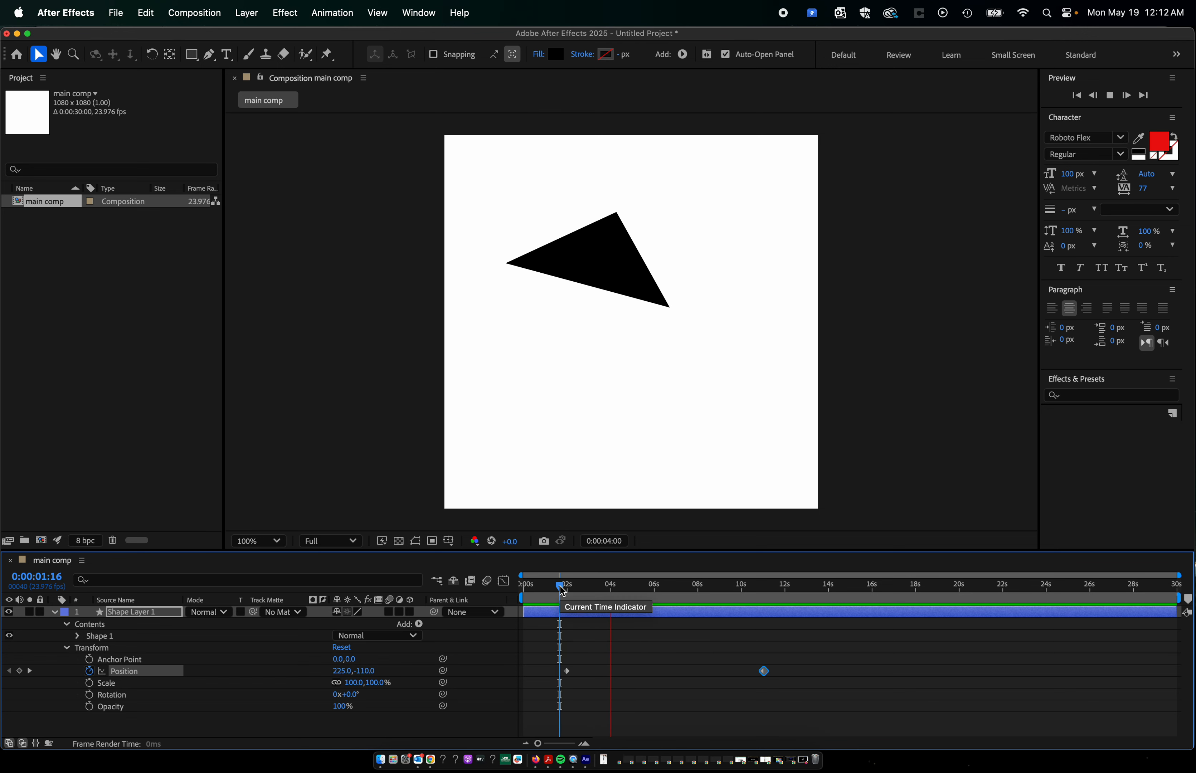
key(space)
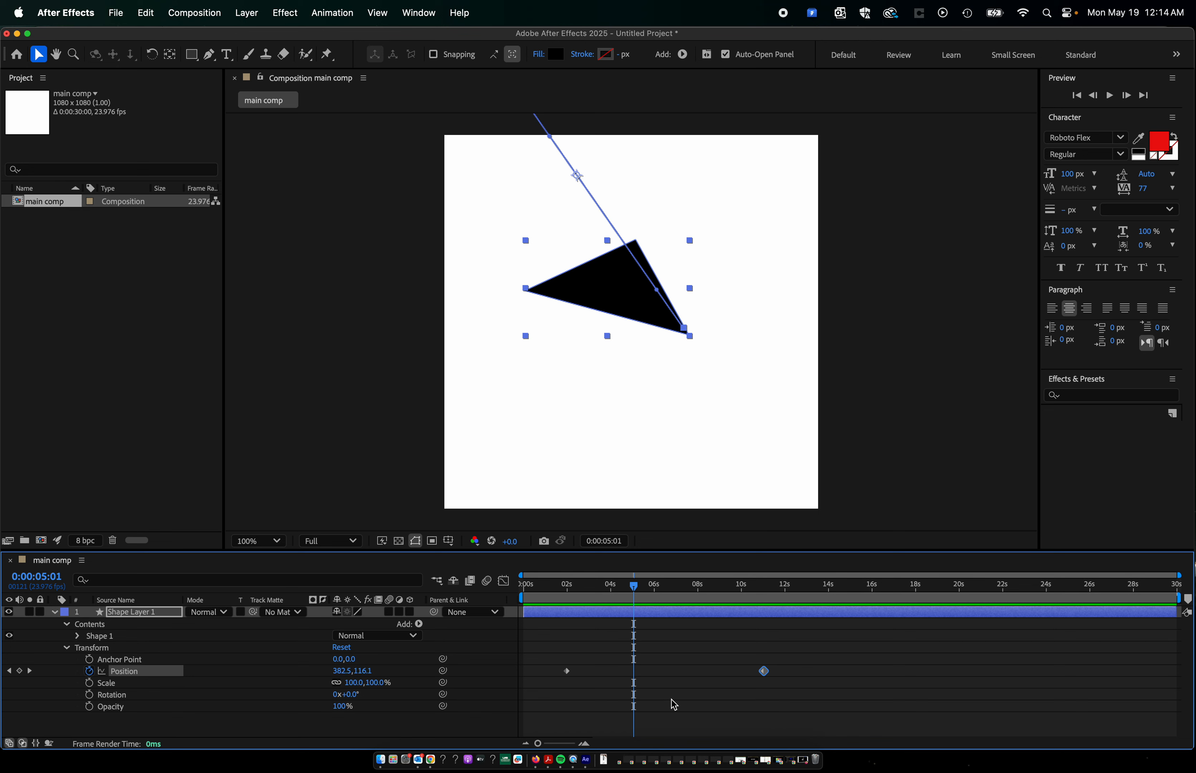
Keyframe the triangle's Scale at 0:00:01:23, and again at 0:00:05:14 with Scale reduced to 23%, returning the time indicator to 0:00:01:05.
drag(616, 592, 569, 593)
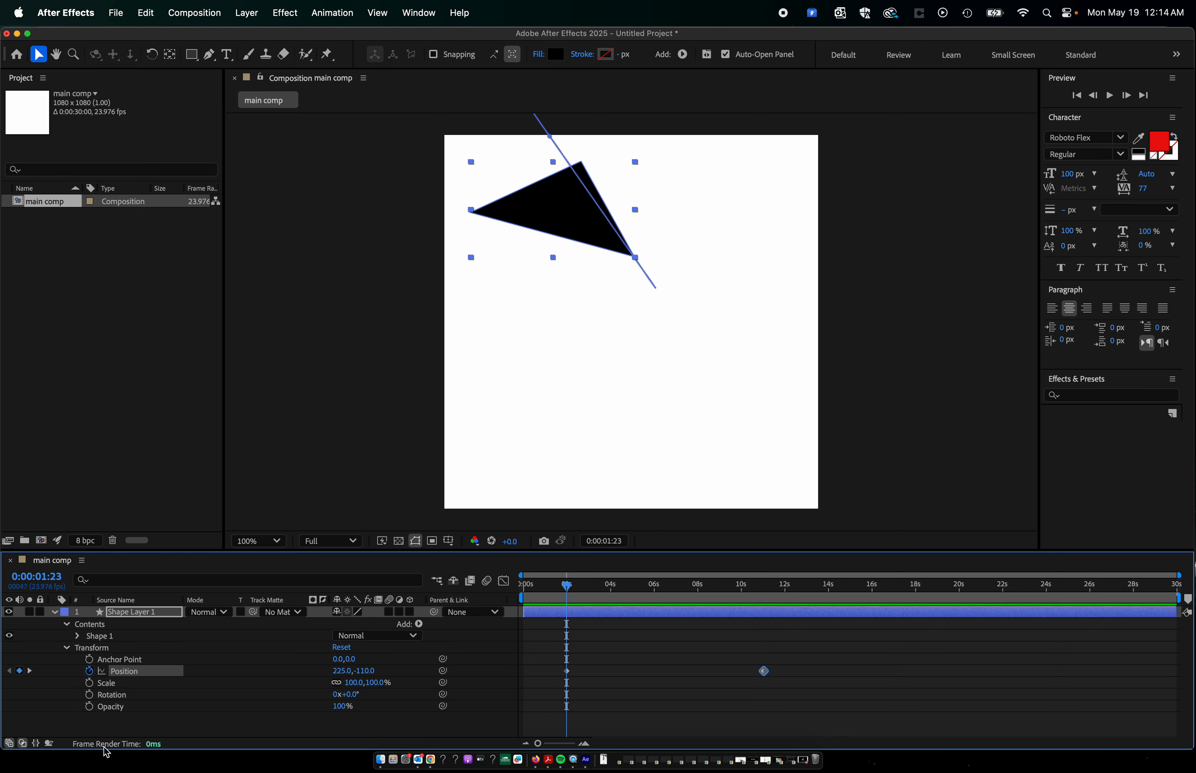
click(89, 683)
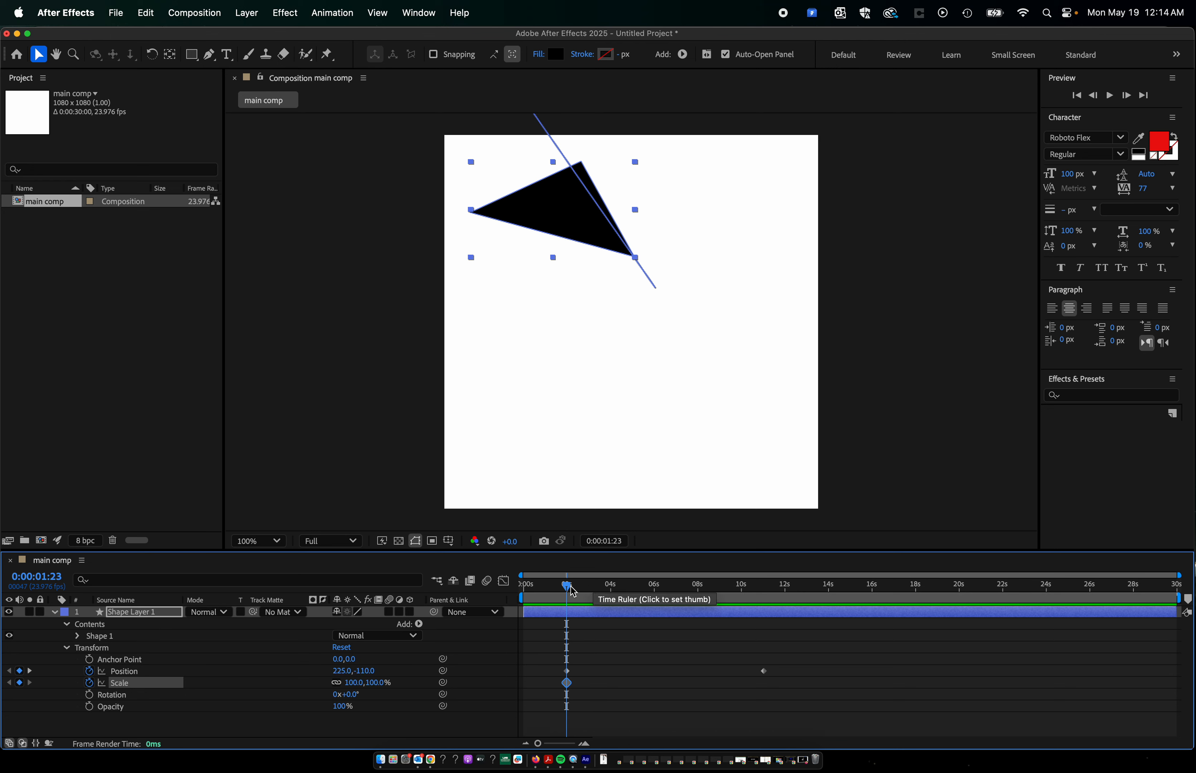
drag(567, 592, 645, 614)
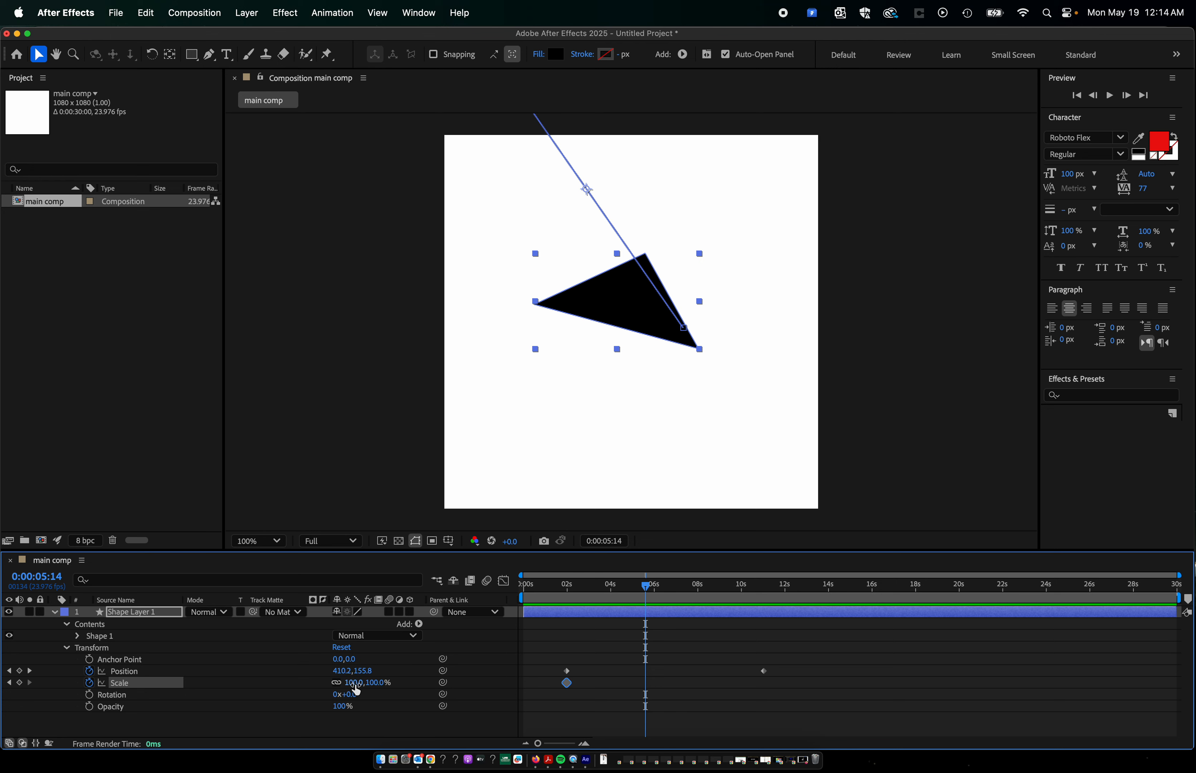
drag(354, 683, 315, 698)
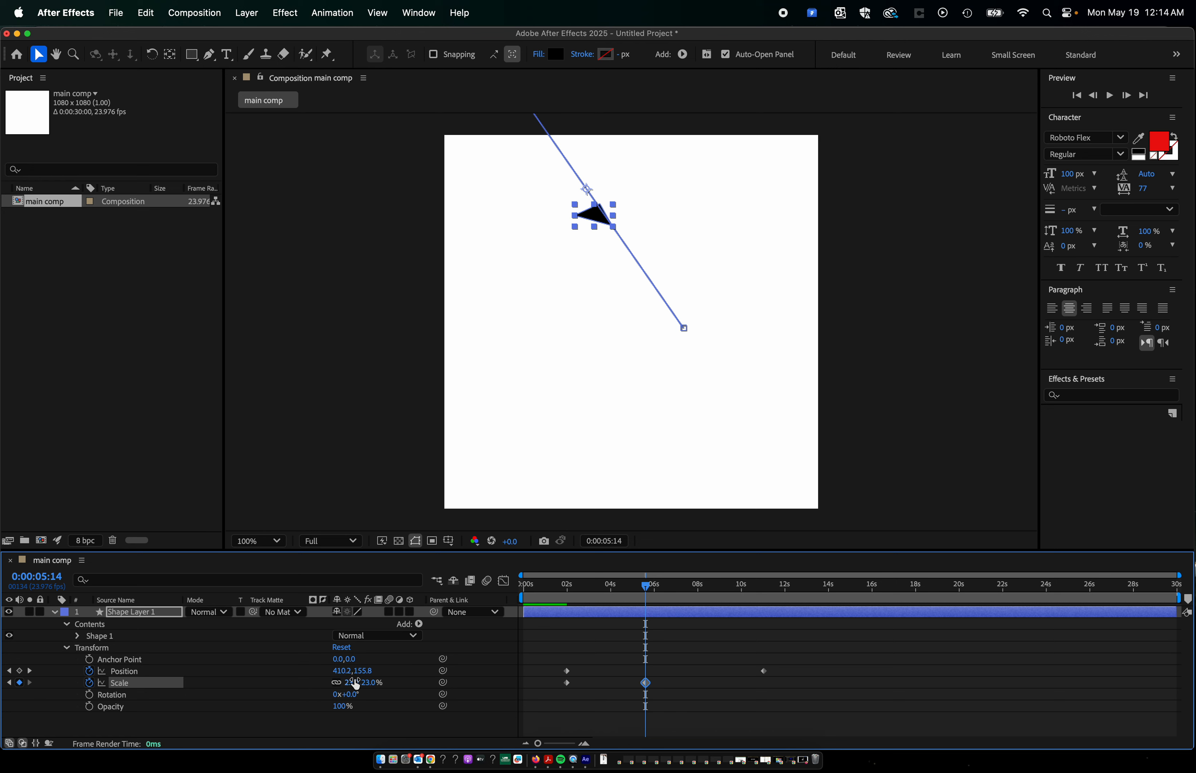
drag(566, 587, 550, 594)
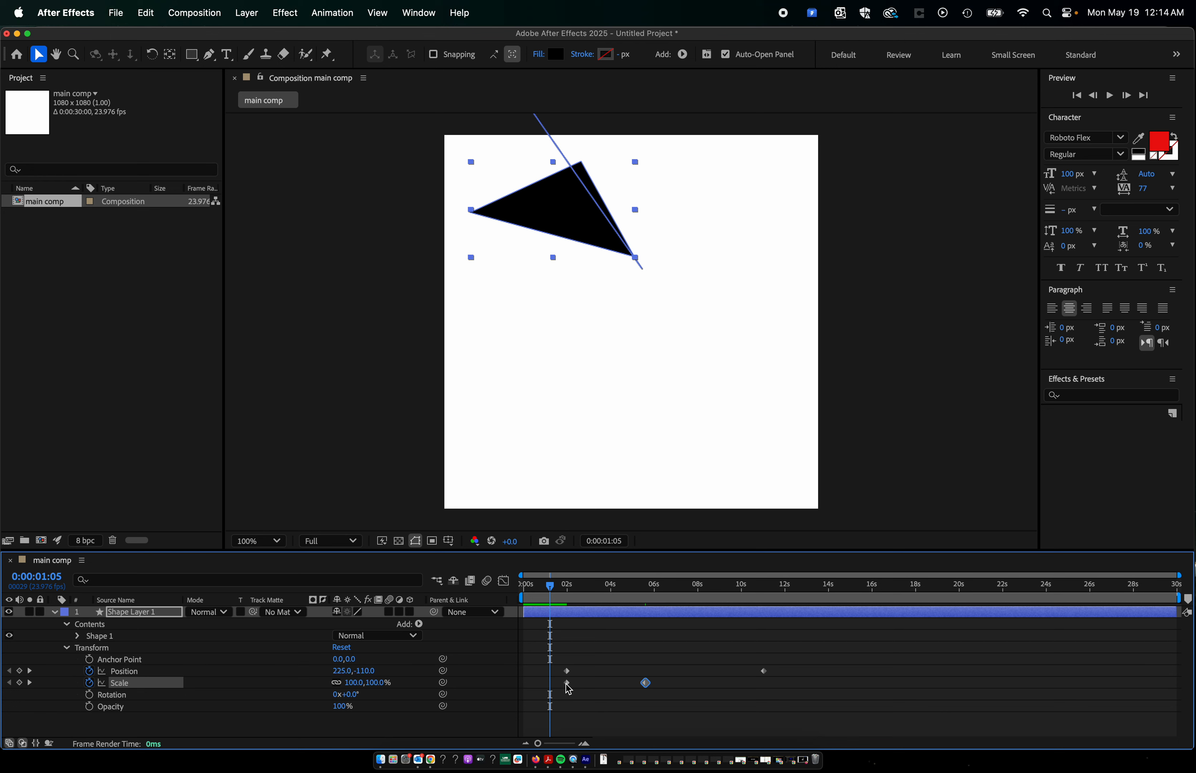
Preview the triangle's combined Position and Scale animation from 0:00:01:13, then scrub the time indicator to 0:00:03:16.
mouse_move(648, 684)
mouse_move(571, 689)
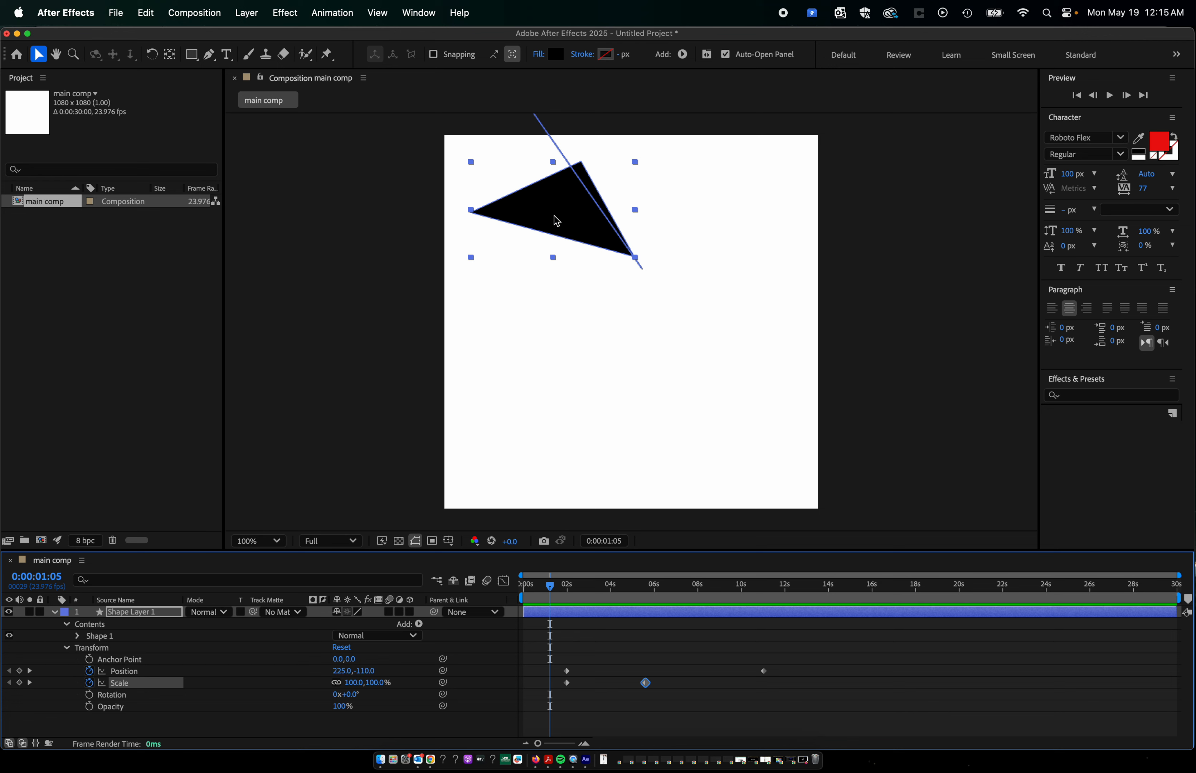
click(644, 585)
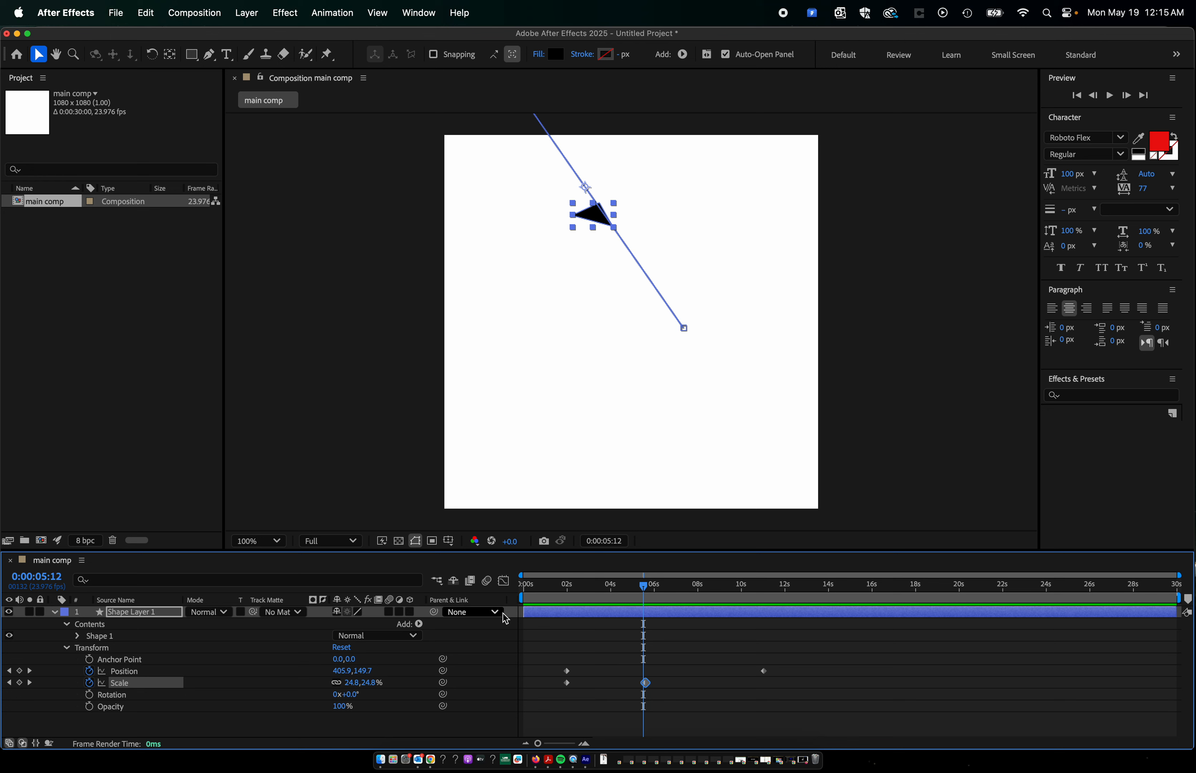
click(563, 586)
drag(564, 589, 559, 588)
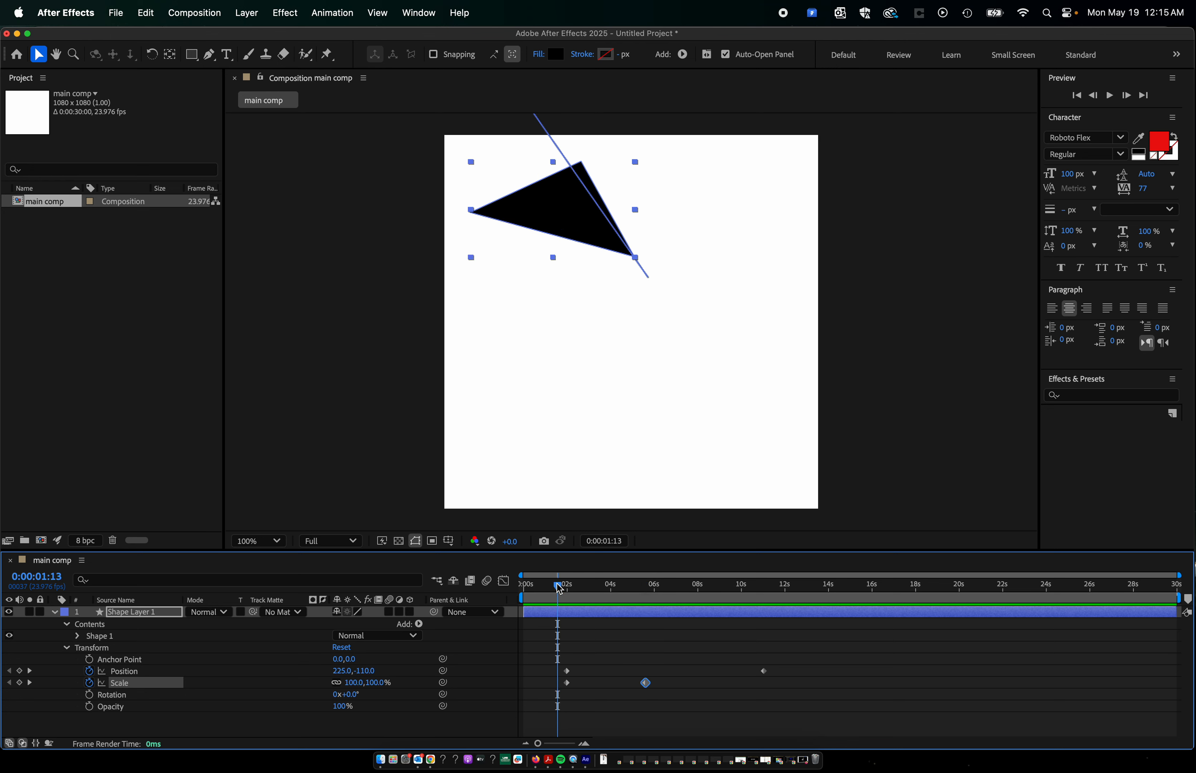
key(space)
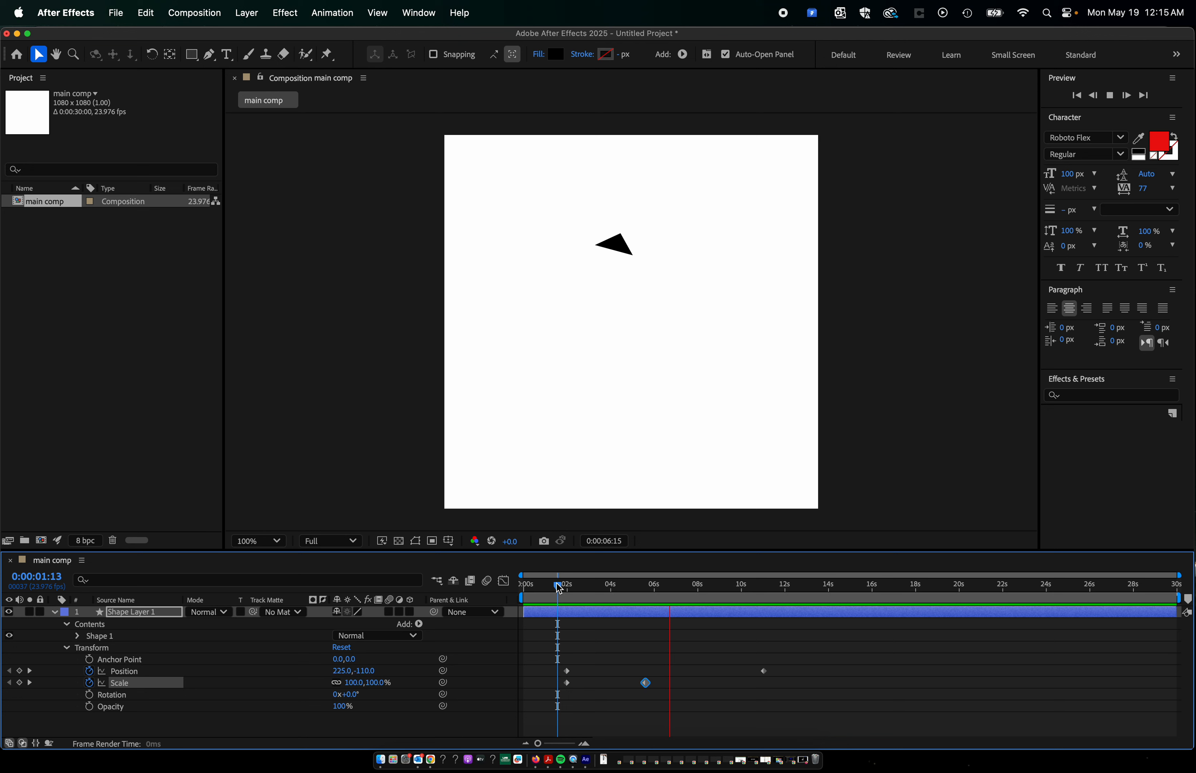
key(space)
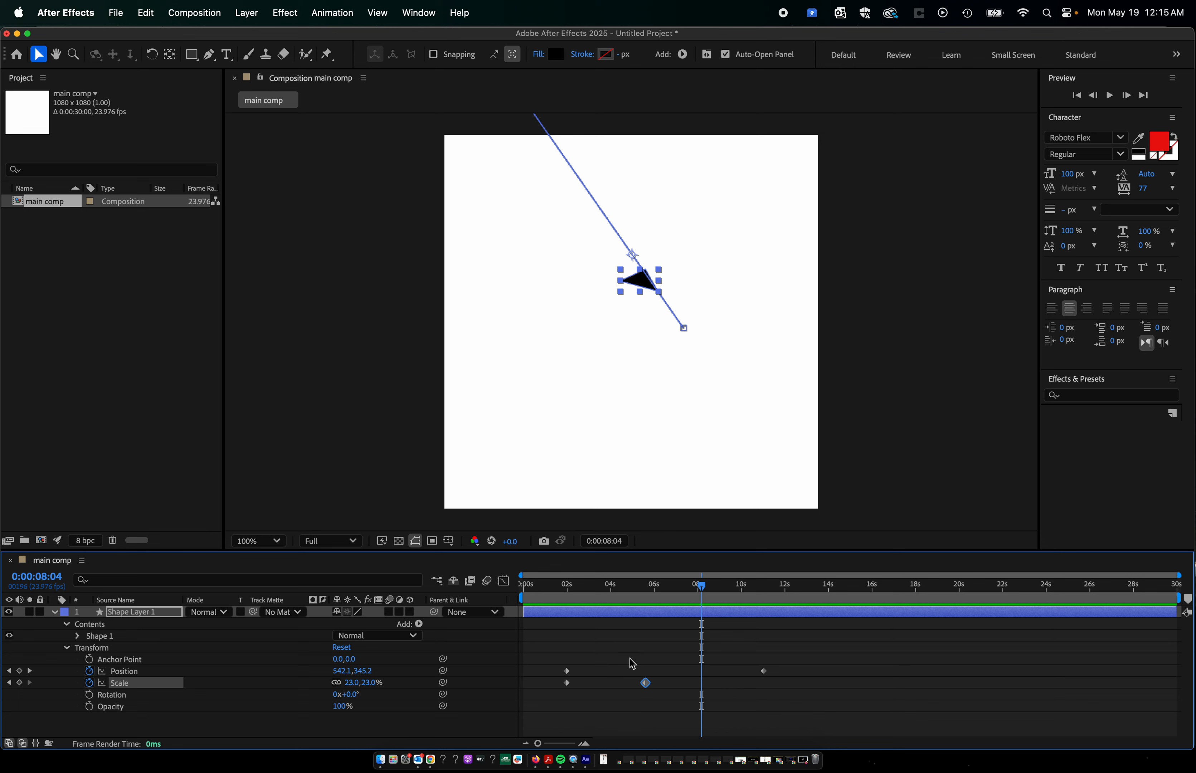
drag(584, 587, 607, 617)
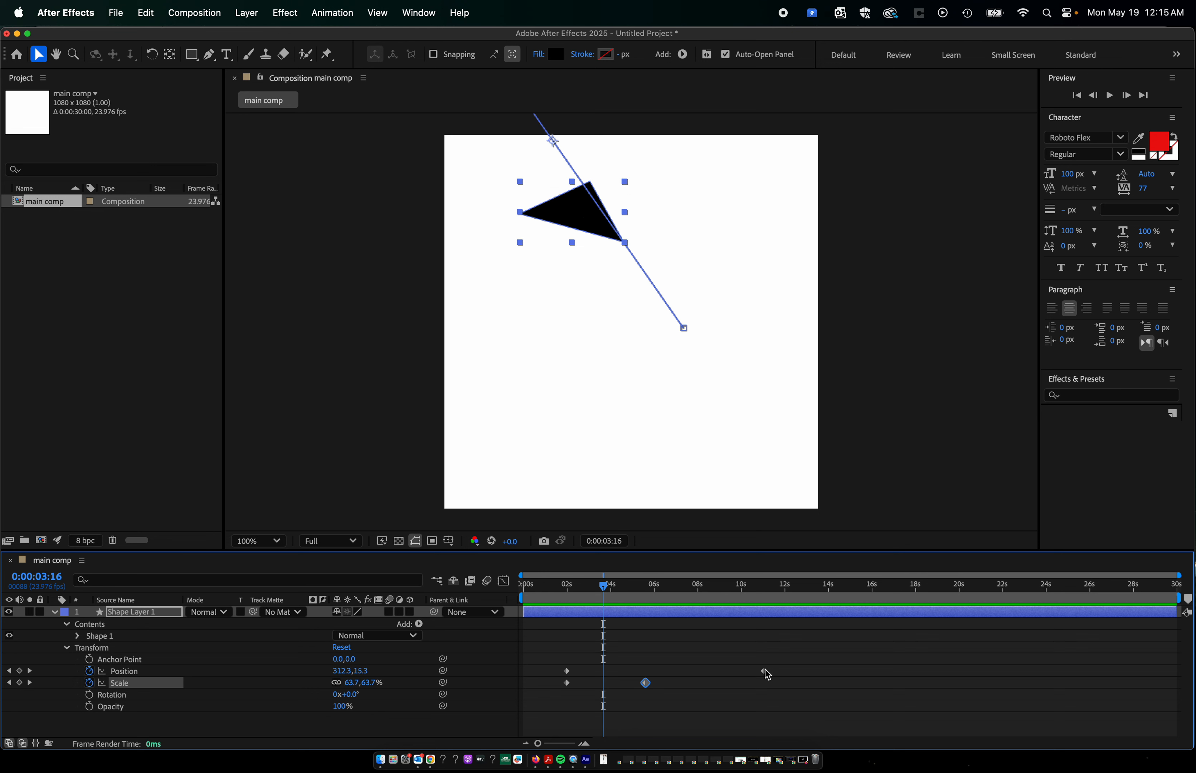
Move the second Position keyframe earlier to about 5.4 seconds, near the second Scale keyframe, and preview the animation from 0:00:01:09.
drag(764, 671, 642, 671)
click(553, 586)
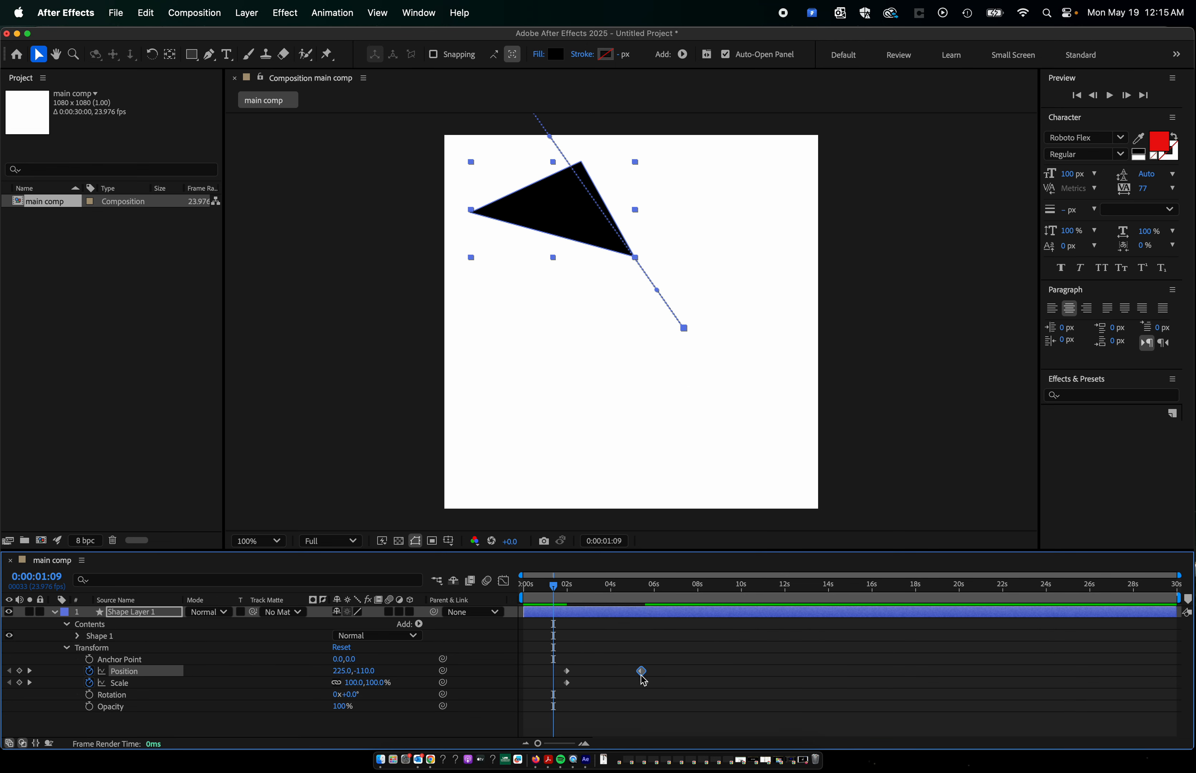
key(space)
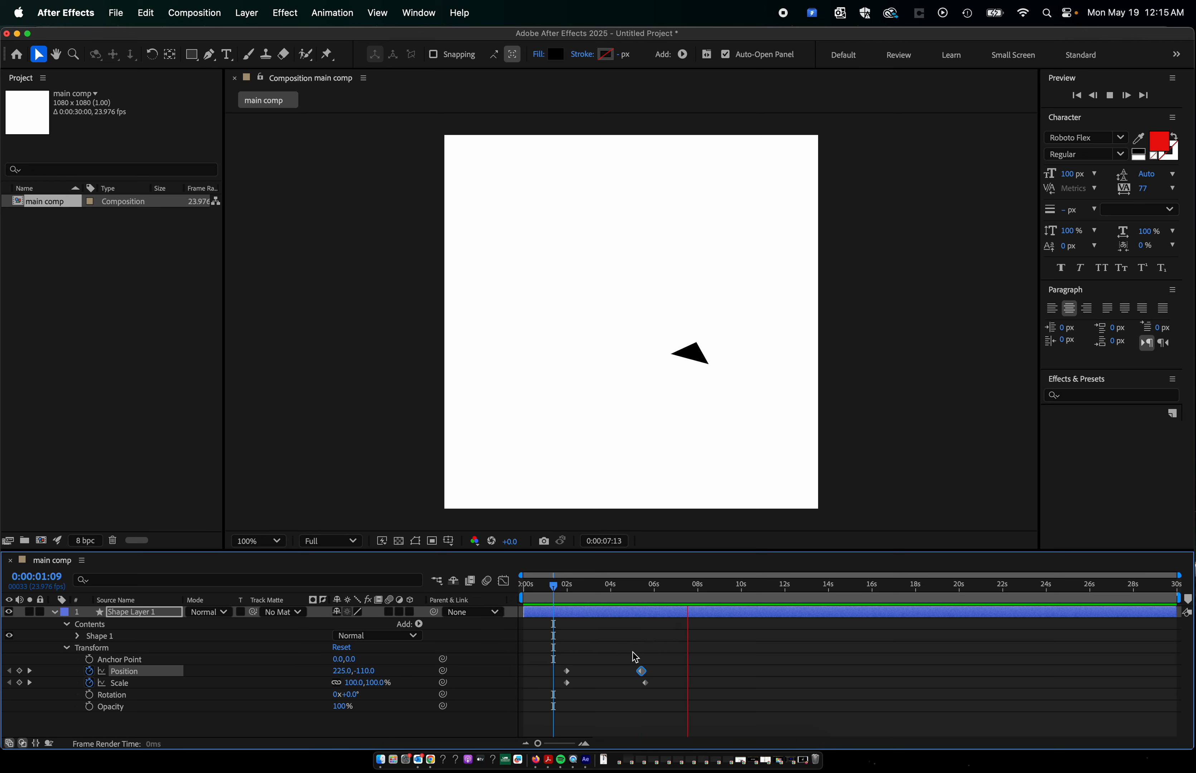
drag(562, 587, 592, 620)
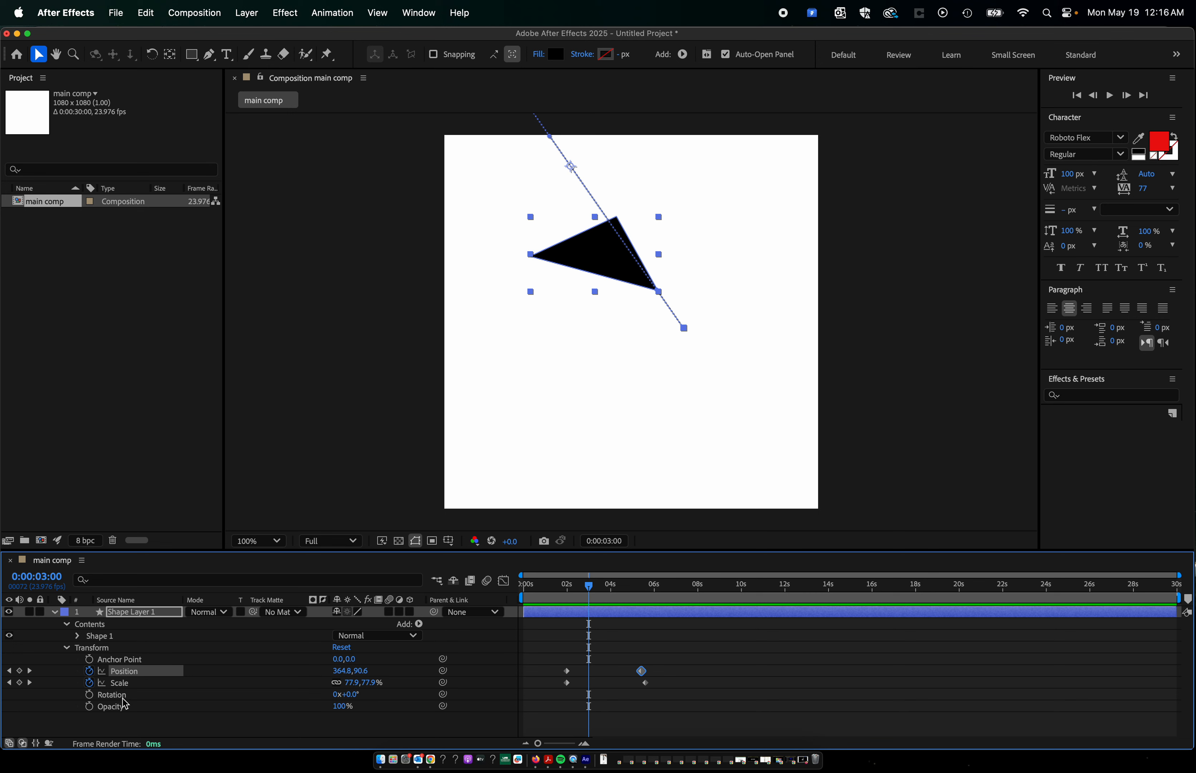
Keyframe the triangle's Rotation at 0:00:01:19, and again at 0:00:07:12 with Rotation set to 322°.
click(564, 592)
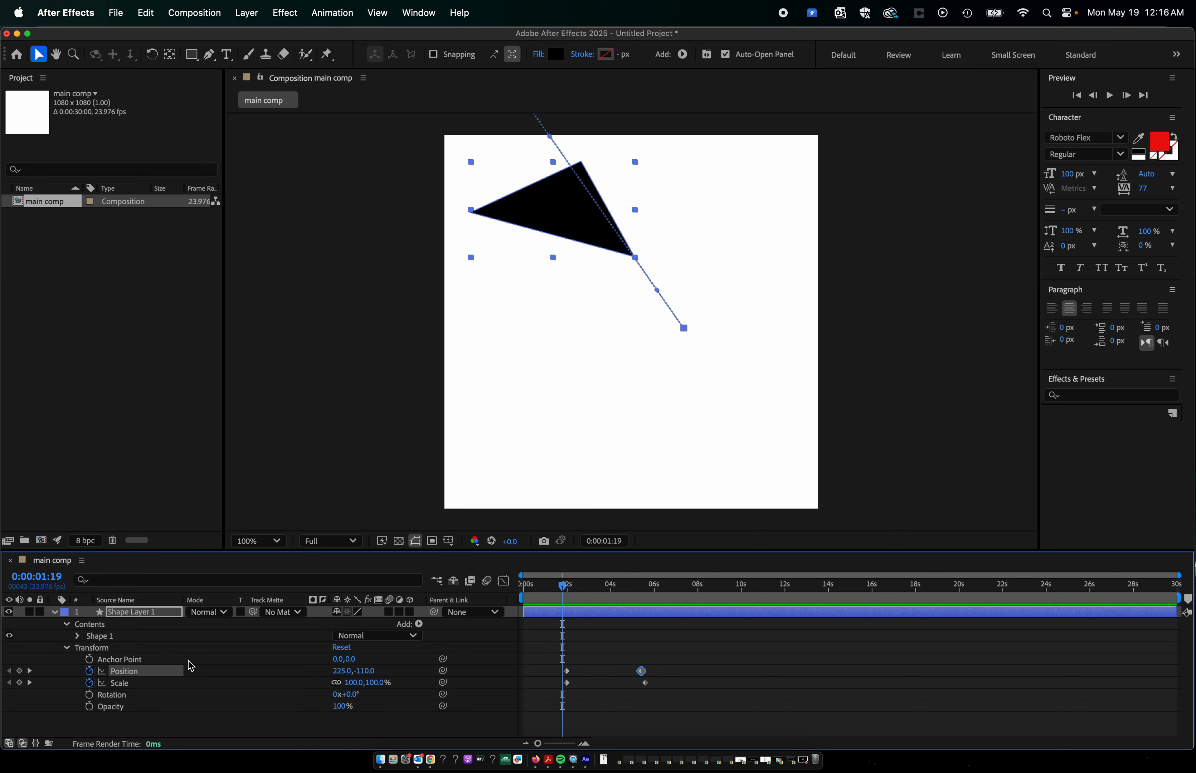
click(90, 696)
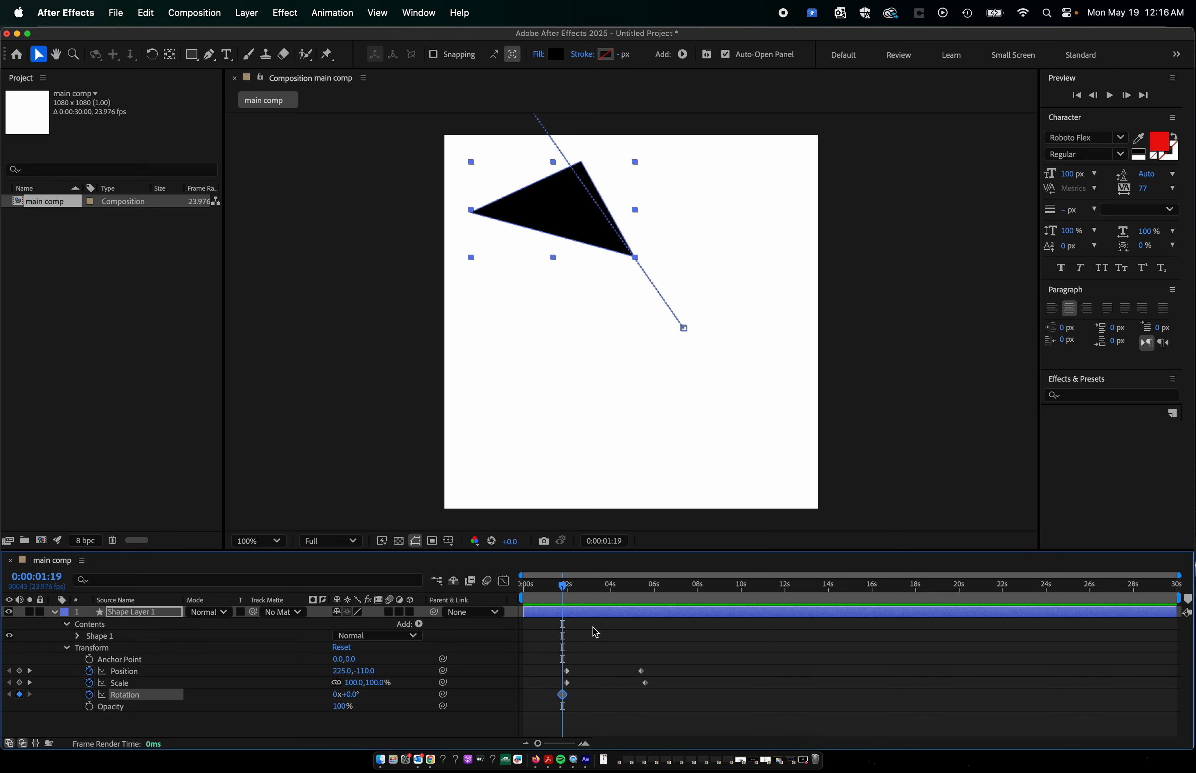
drag(564, 584, 687, 597)
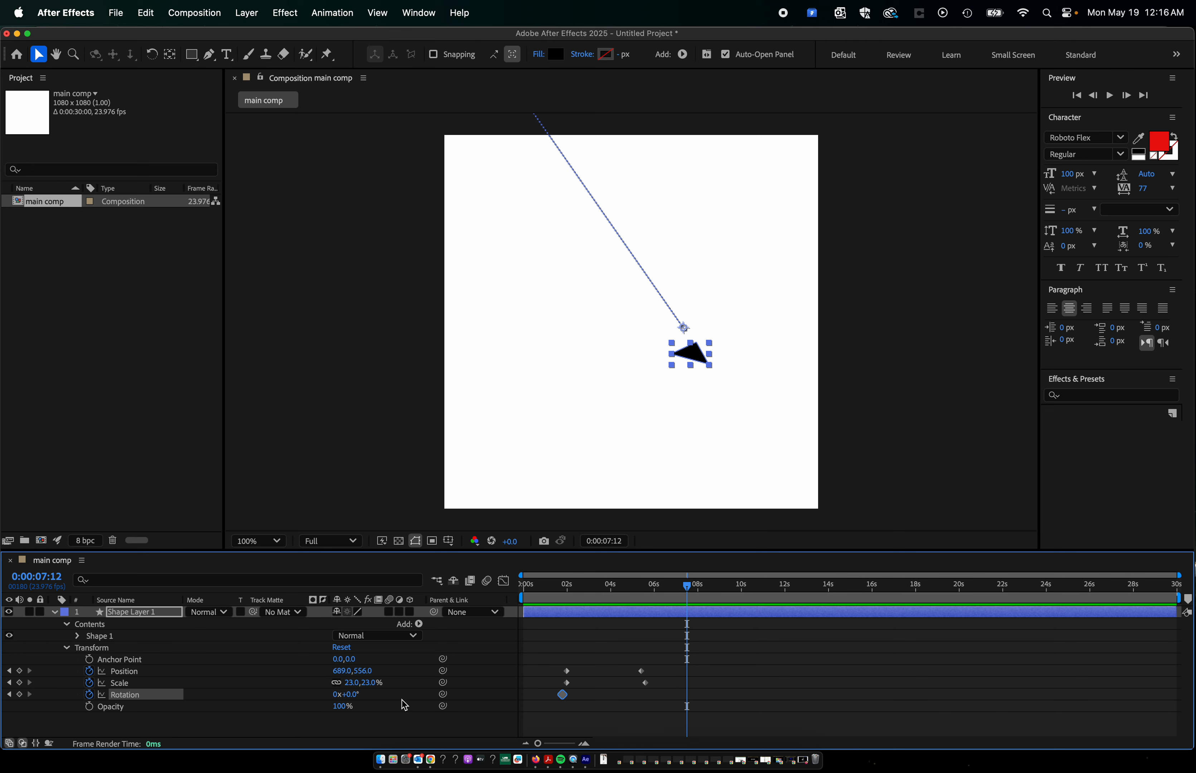
drag(352, 702, 586, 708)
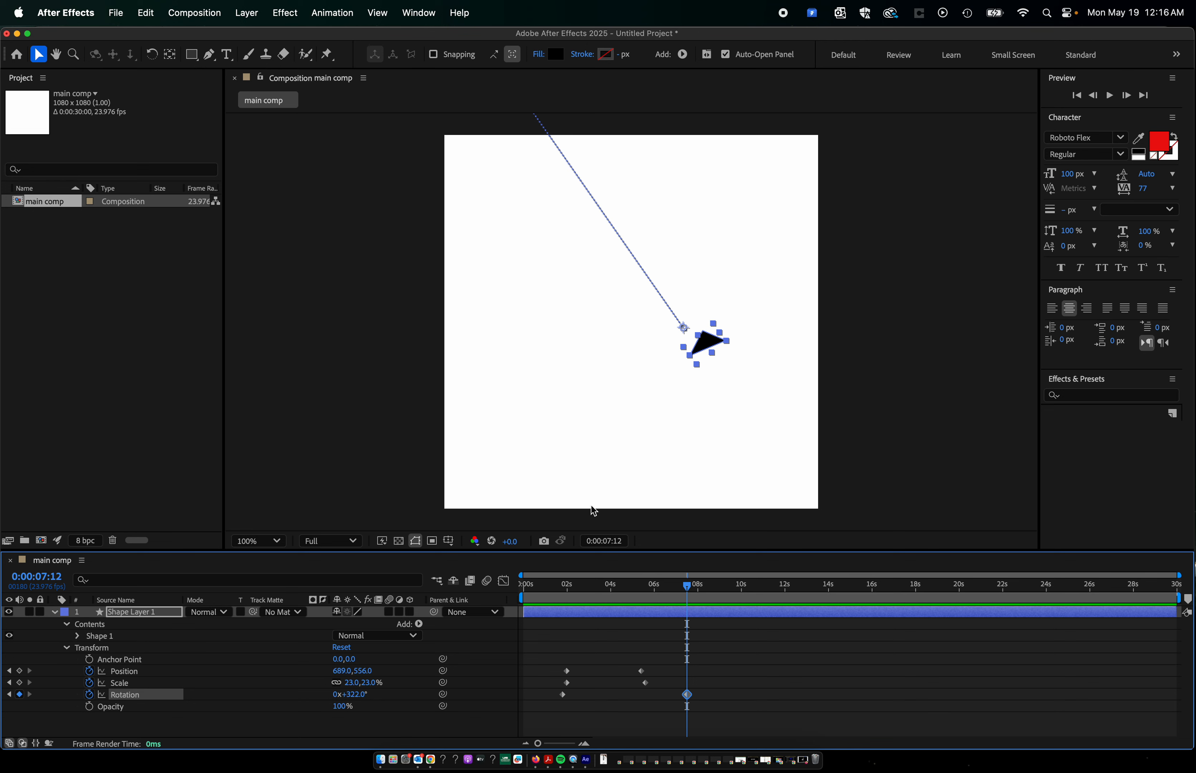
Preview the triangle's Position, Scale and Rotation animation from 0:00:00:21, stopping after the last Rotation keyframe.
click(544, 586)
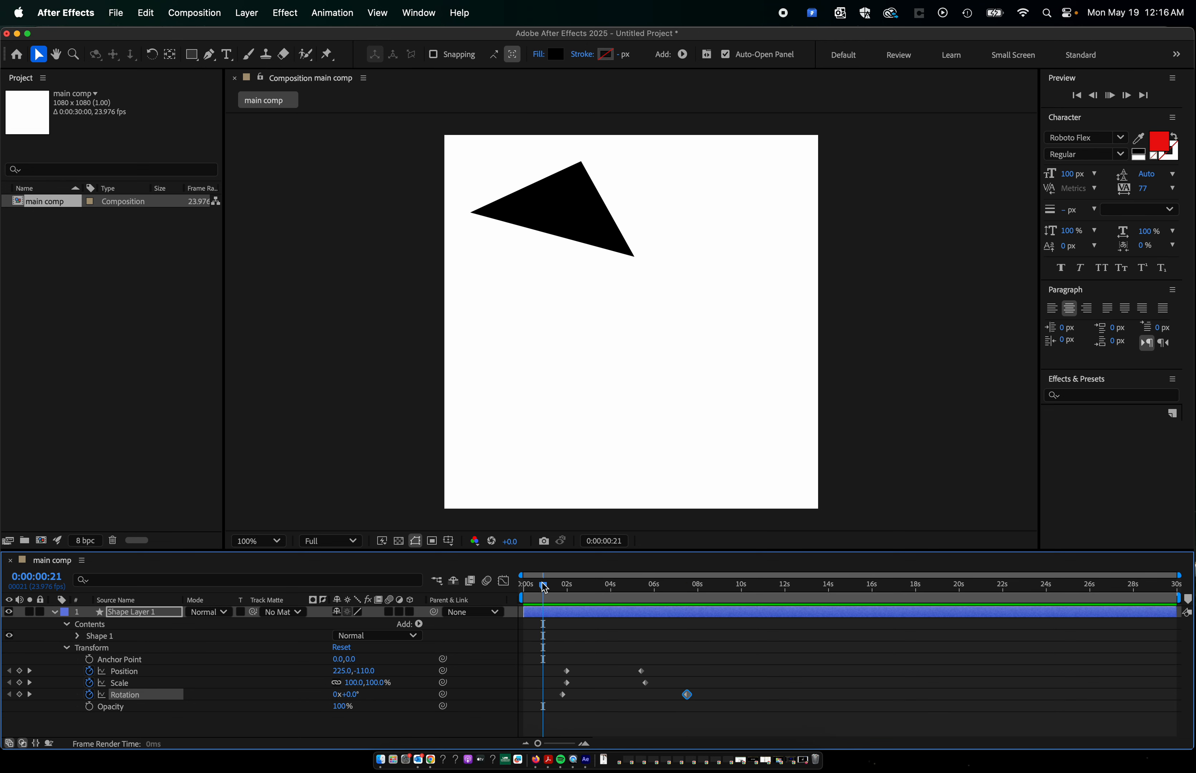
key(space)
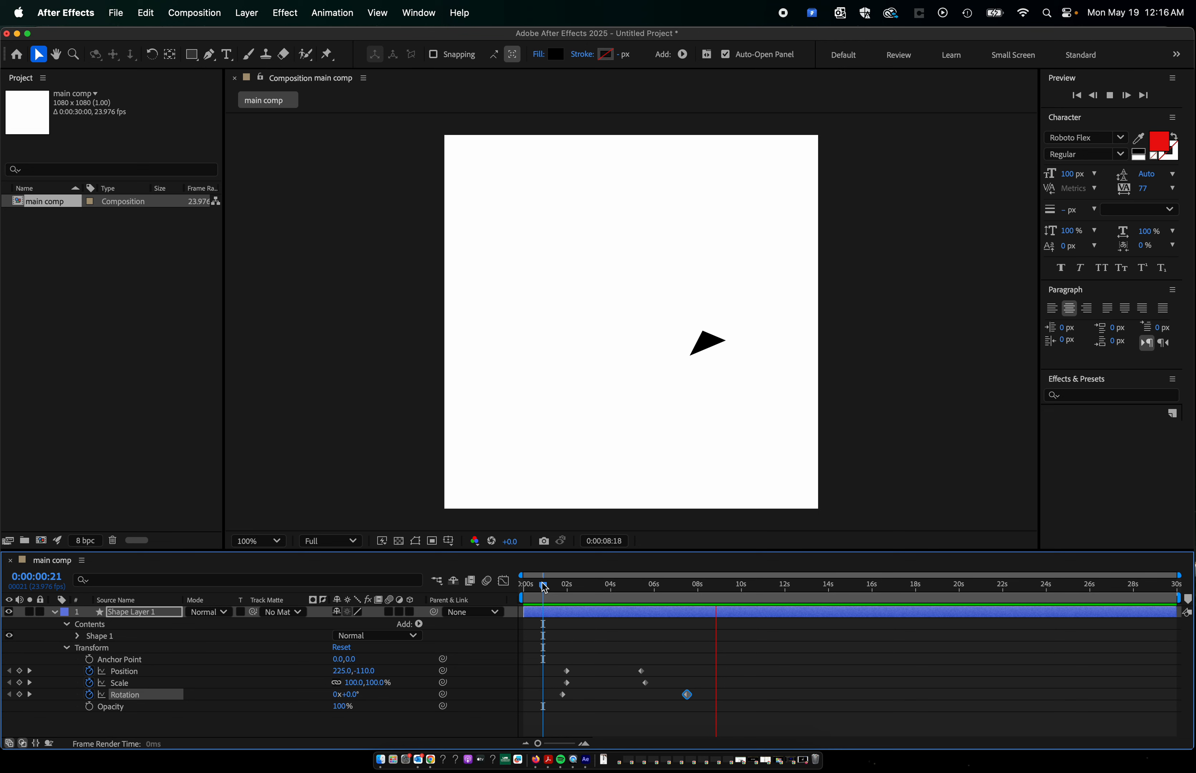
key(space)
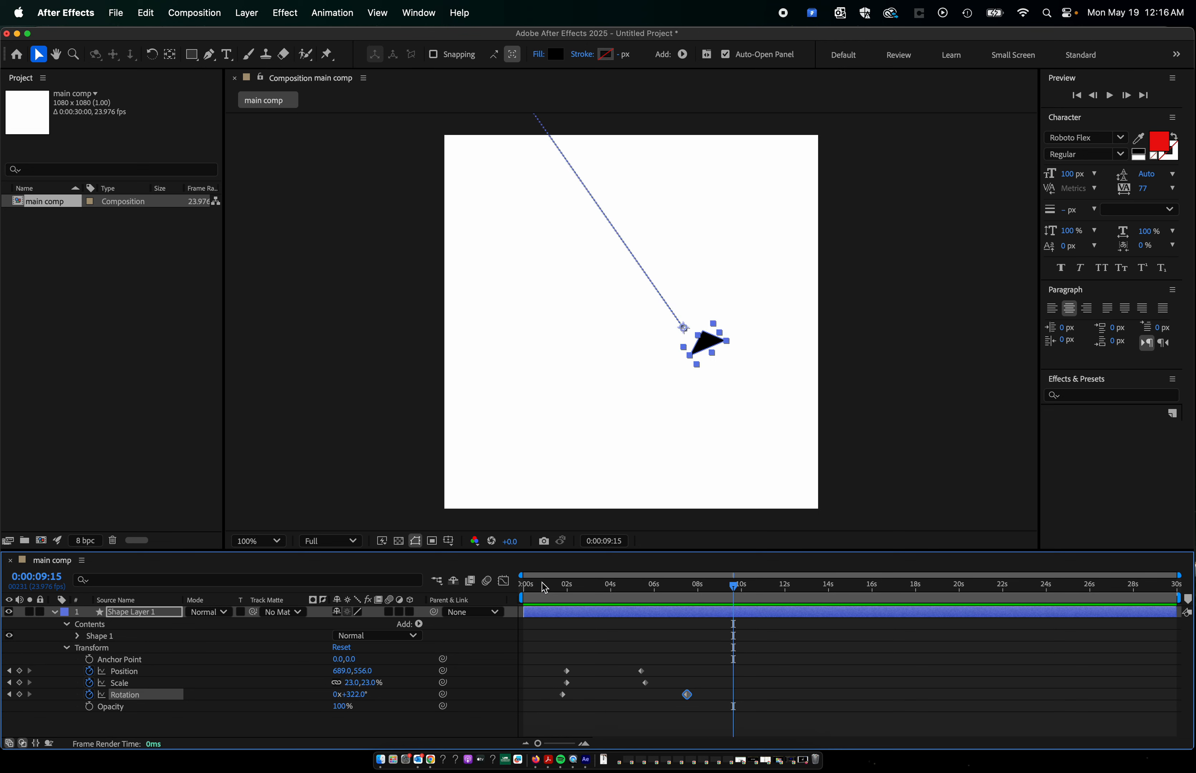